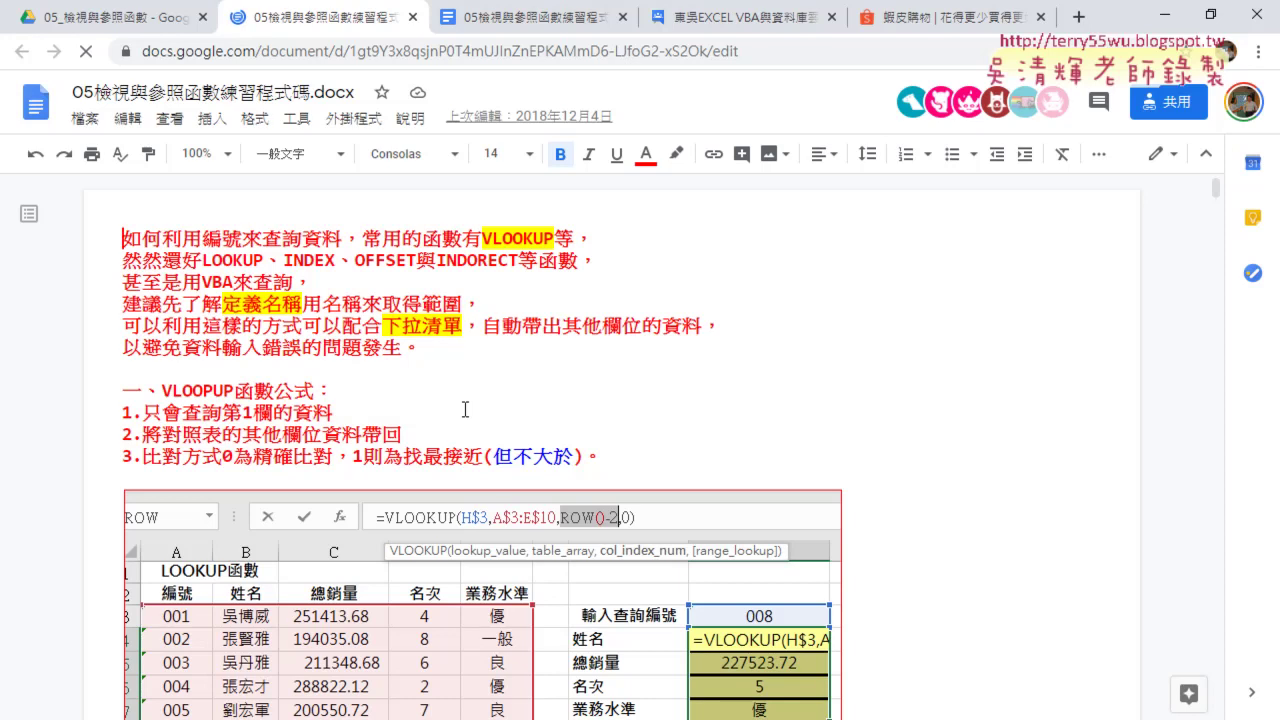
Highlight VLOOKUP in the introduction and then the full VLOOKUP formula line
left_click_drag(482, 238, 555, 238)
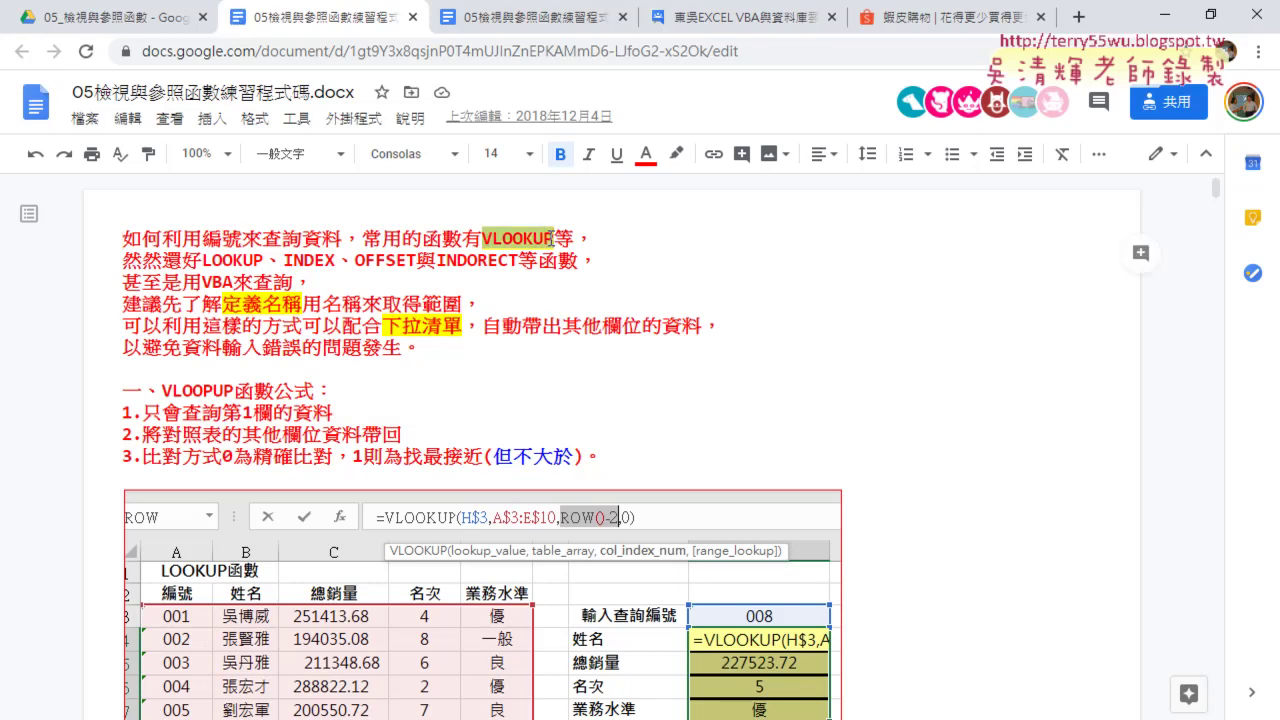
left_click(235, 262)
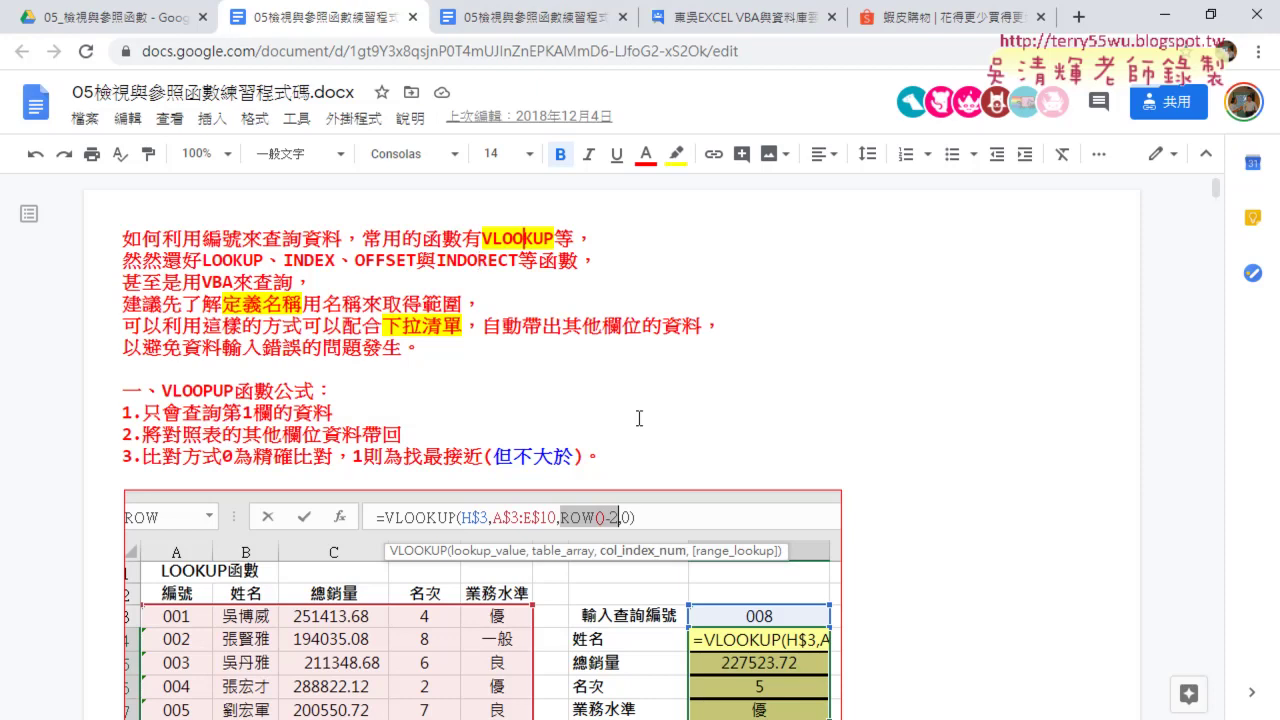
scroll(638, 418, "down", 1)
scroll(638, 418, "down", 2)
scroll(700, 450, "down", 1)
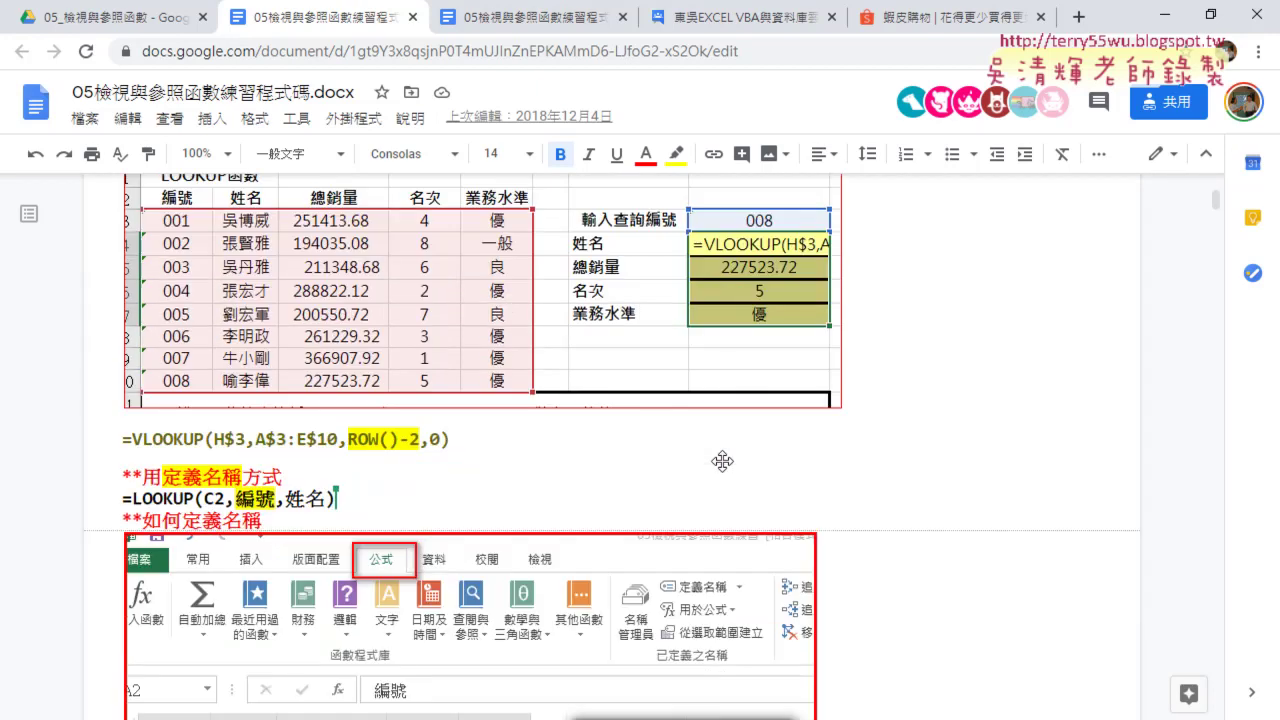
left_click_drag(450, 440, 121, 444)
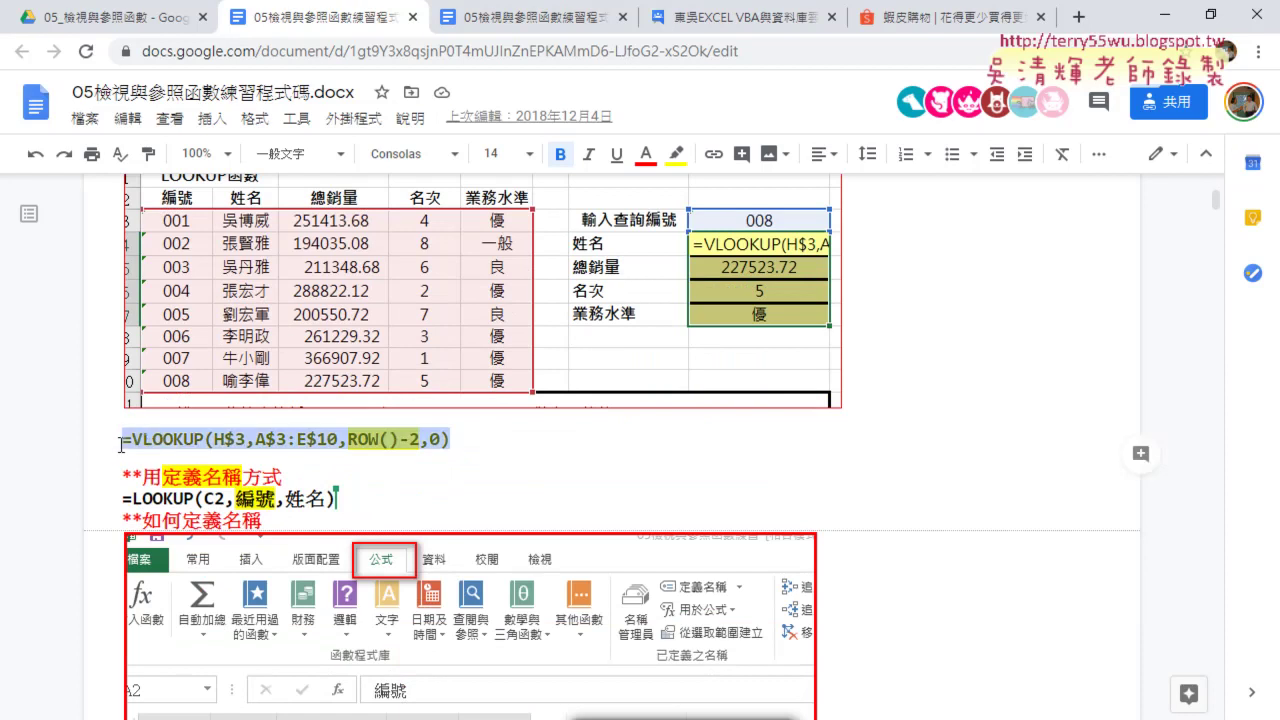
Scroll down to the 二、LOOKUP函數公式 section and highlight LOOKUP in its heading
scroll(888, 459, "down", 2)
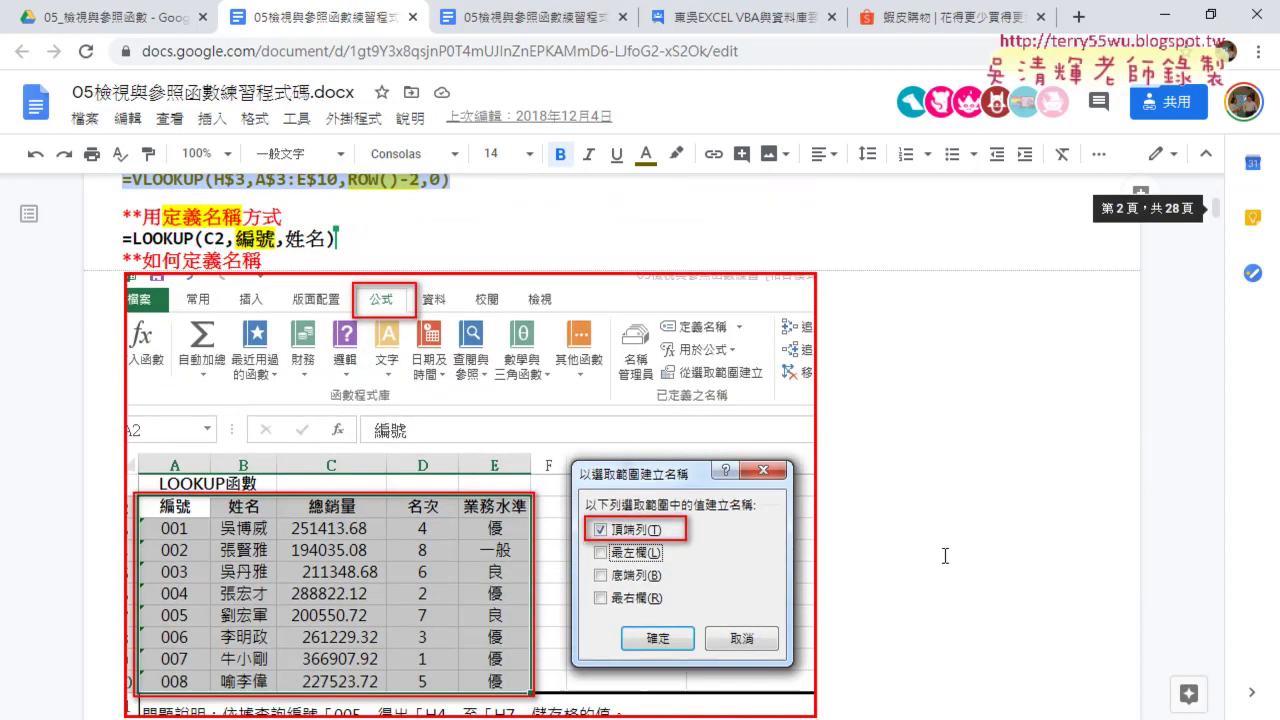
scroll(888, 459, "down", 3)
scroll(940, 420, "down", 3)
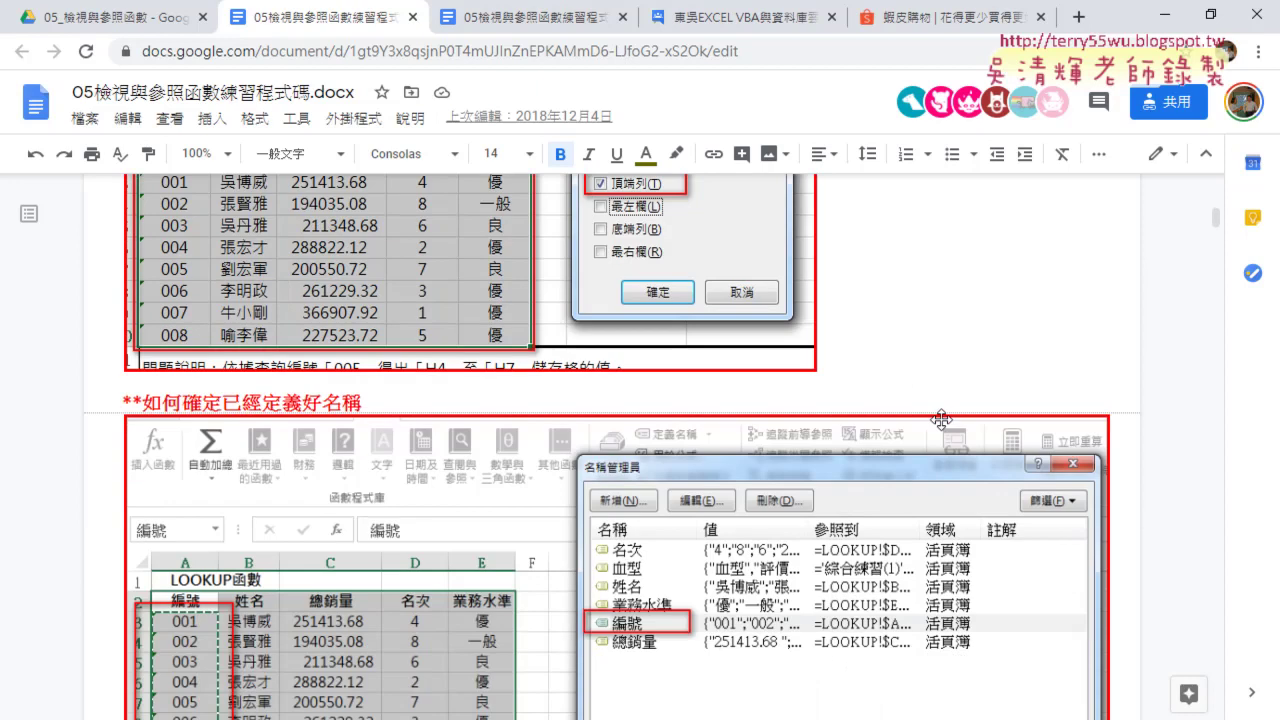
scroll(940, 420, "down", 1)
scroll(940, 420, "down", 1)
scroll(940, 420, "down", 3)
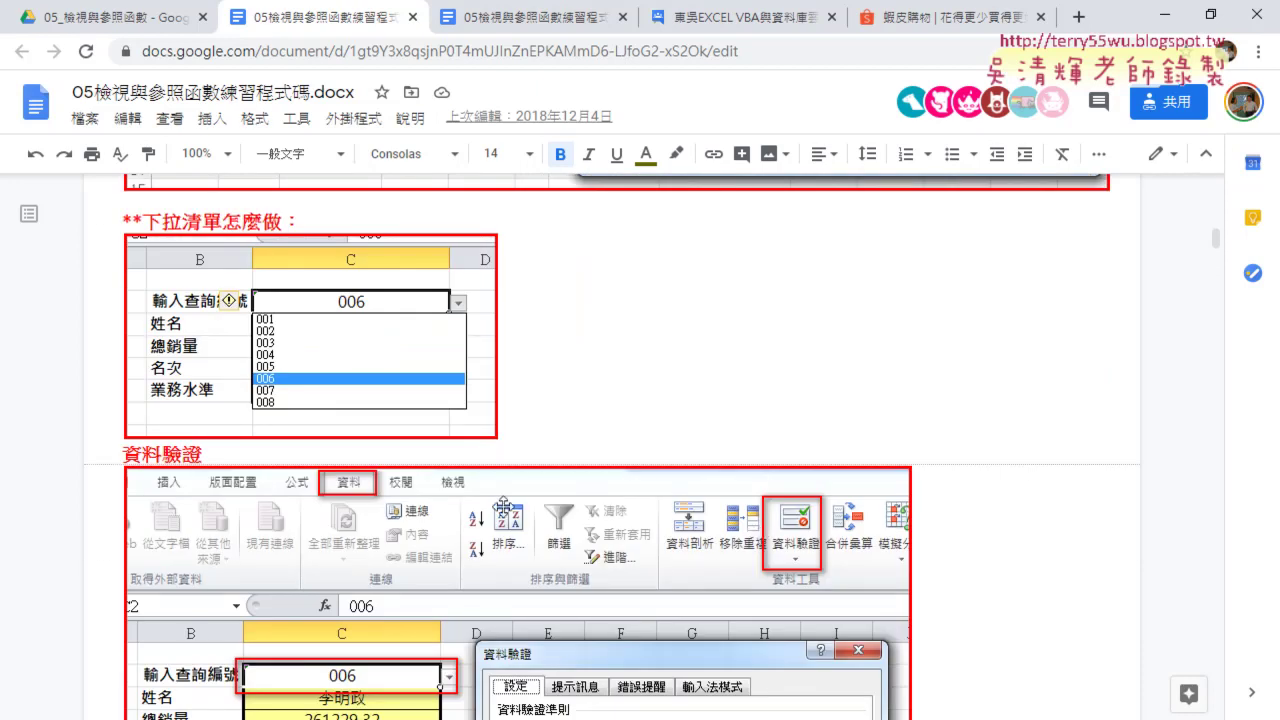
scroll(989, 553, "down", 3)
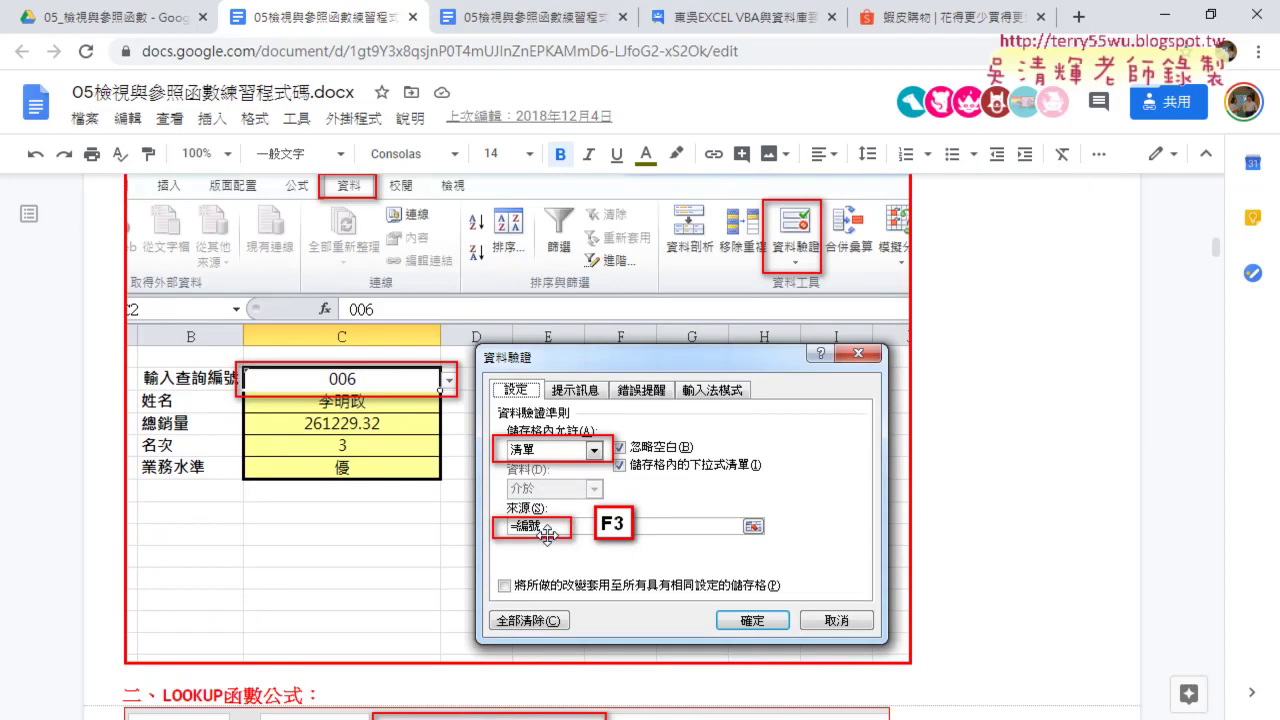
scroll(547, 537, "down", 1)
scroll(547, 537, "down", 1)
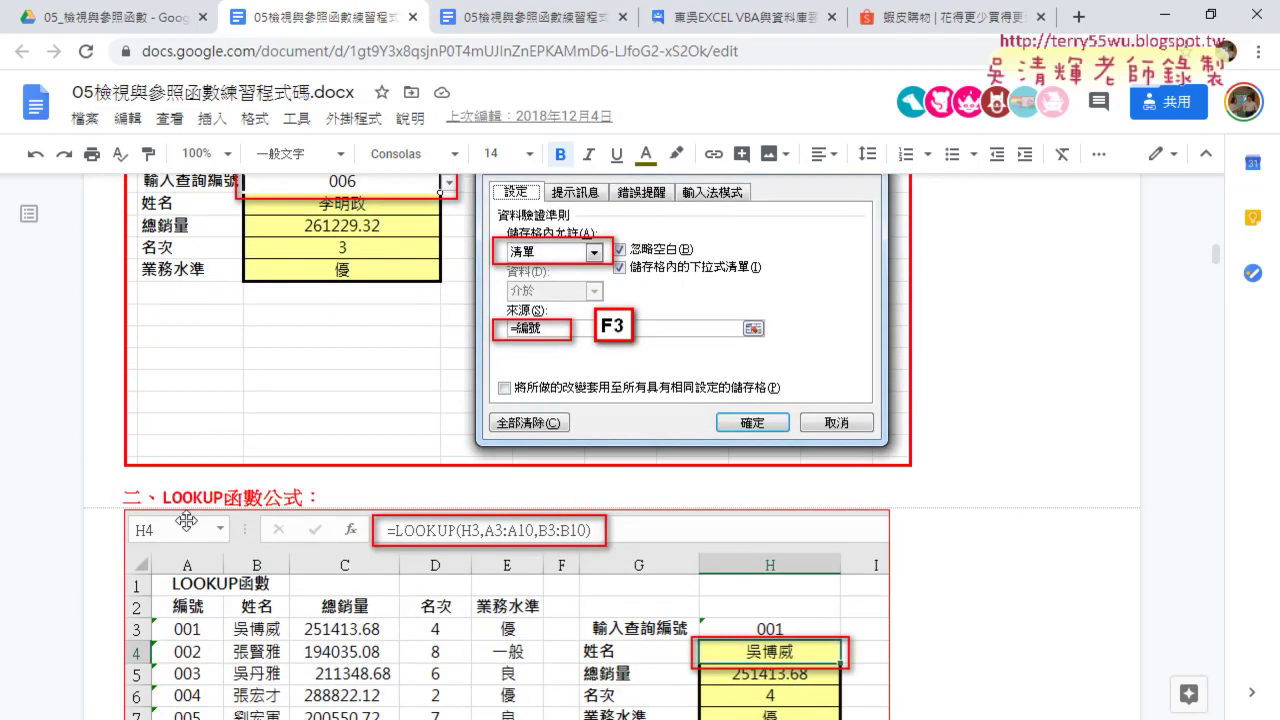
left_click_drag(165, 496, 223, 497)
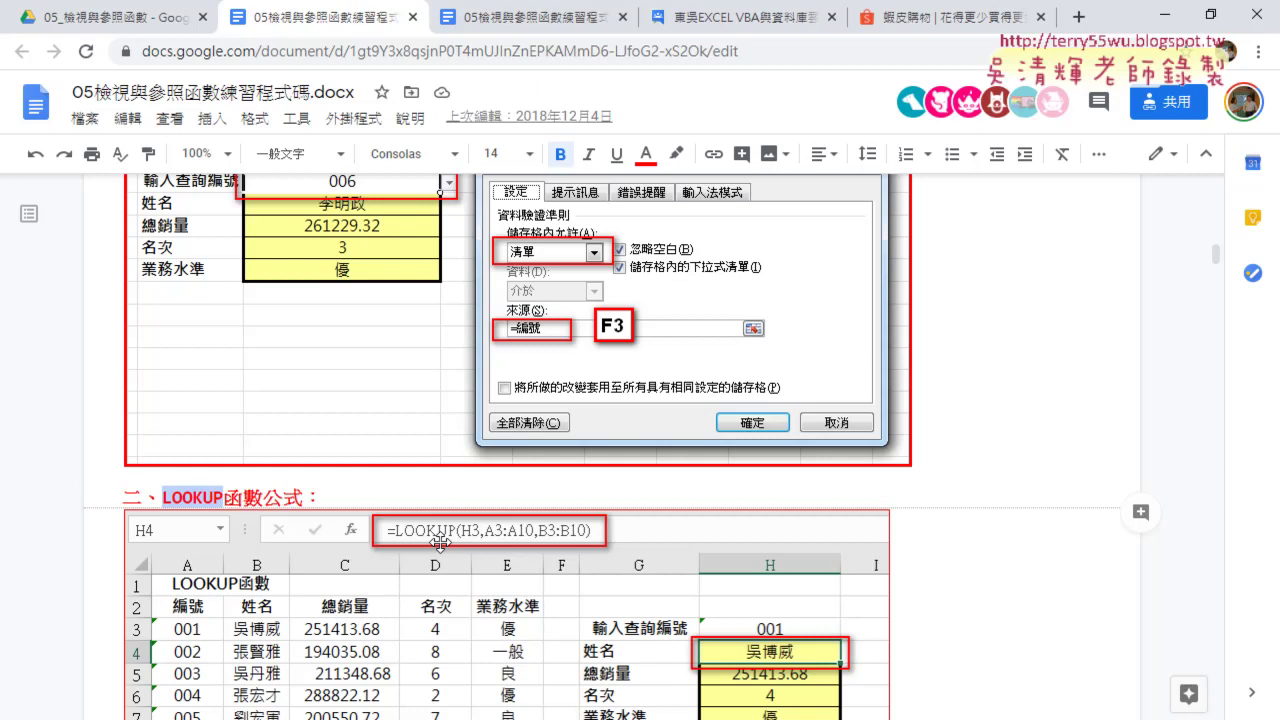
scroll(440, 542, "down", 3)
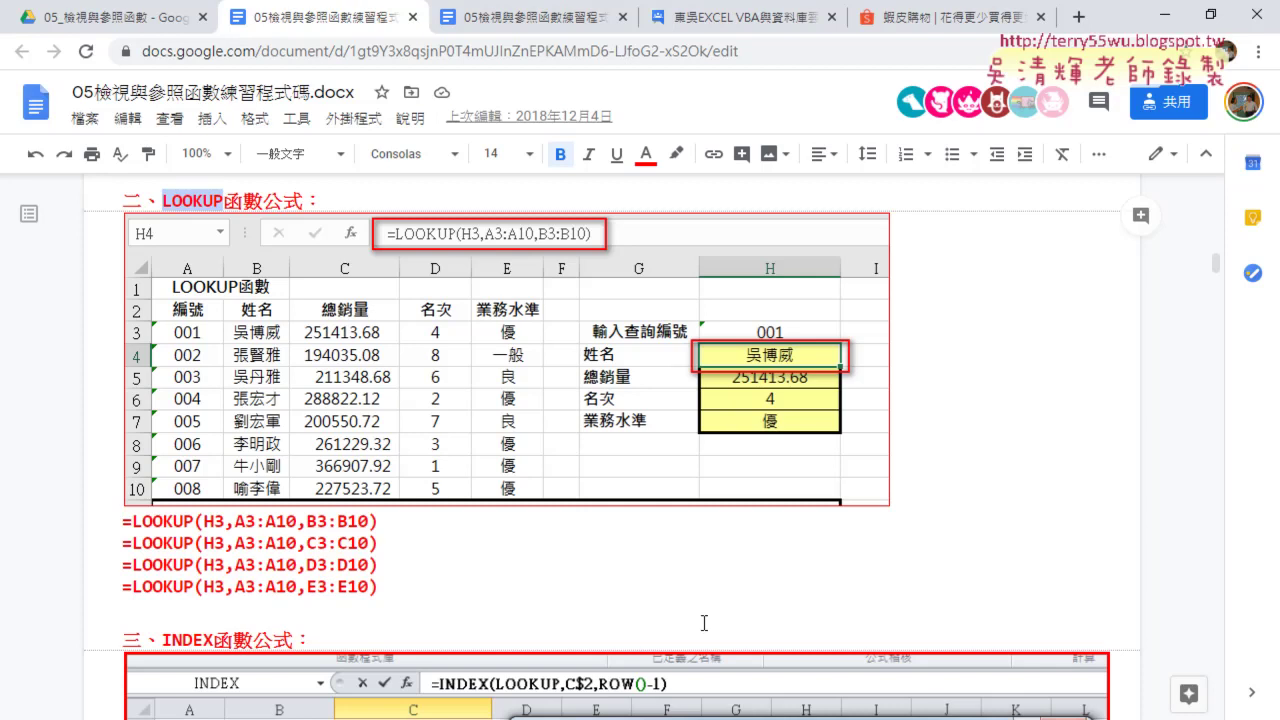
Scroll to the 三、INDEX函數公式 section and highlight INDEX and MATCH in its lines
scroll(704, 623, "down", 3)
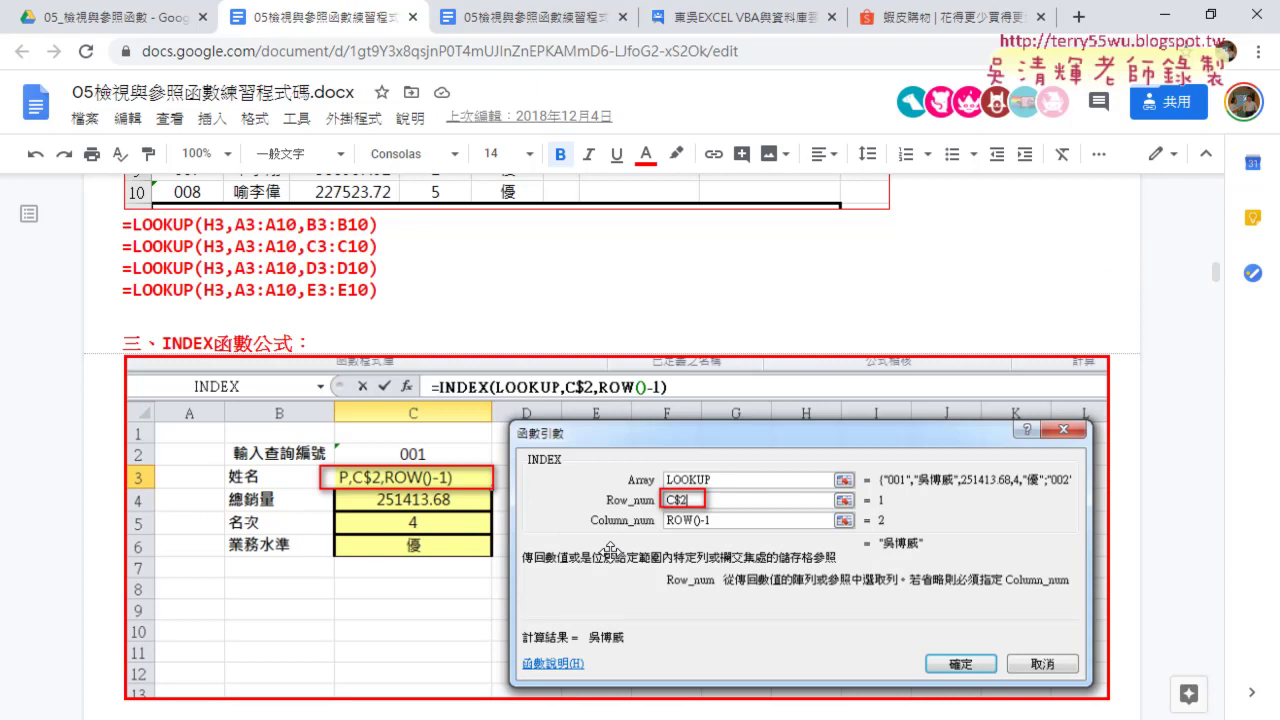
scroll(610, 549, "down", 3)
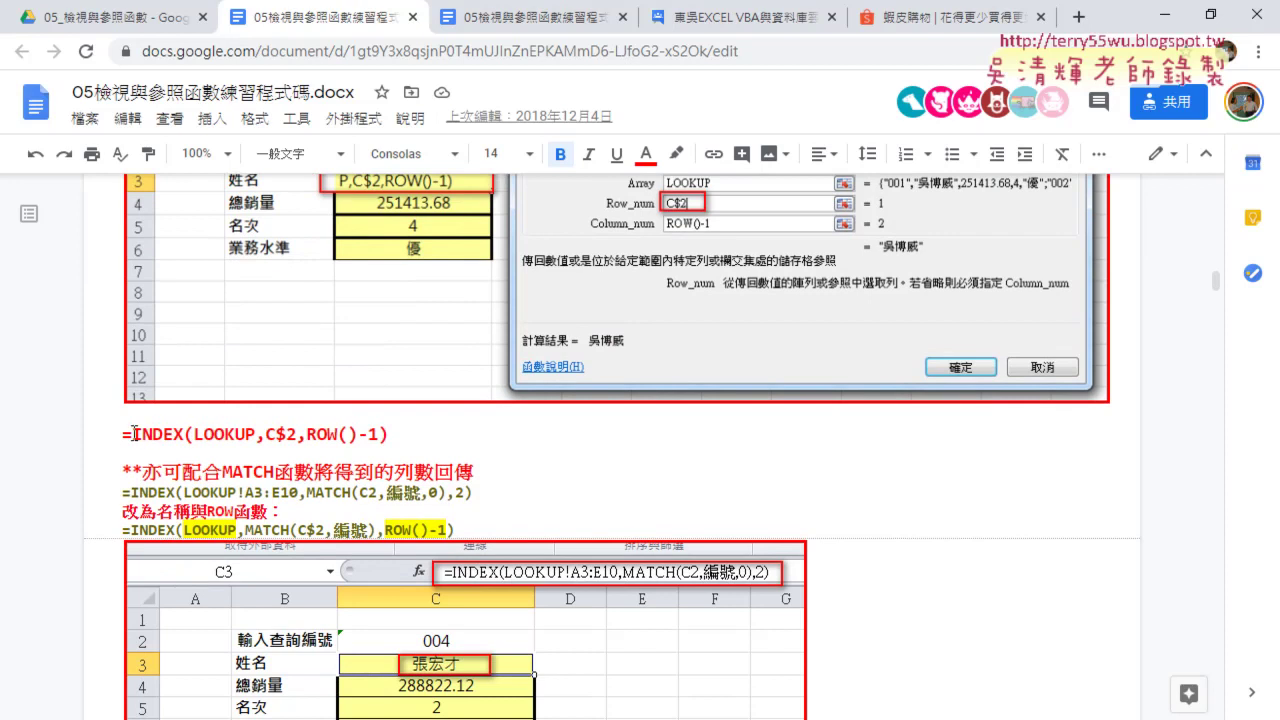
left_click_drag(133, 433, 181, 429)
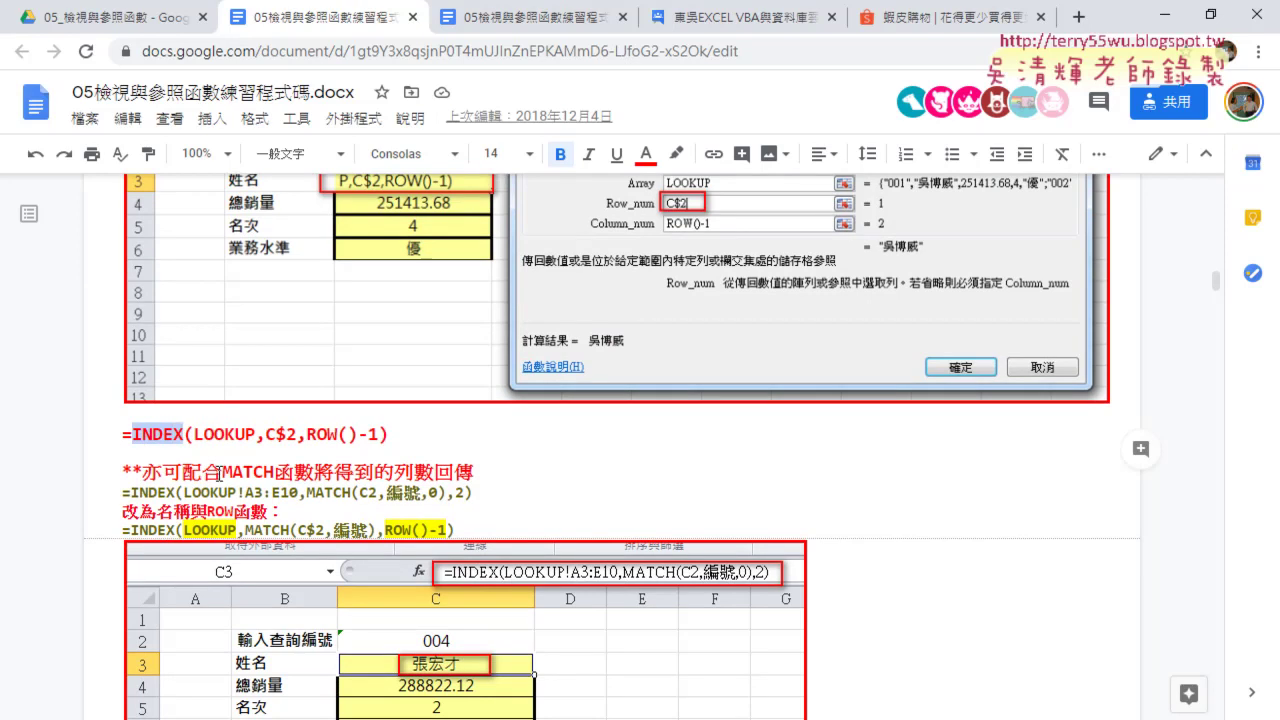
left_click_drag(222, 474, 276, 474)
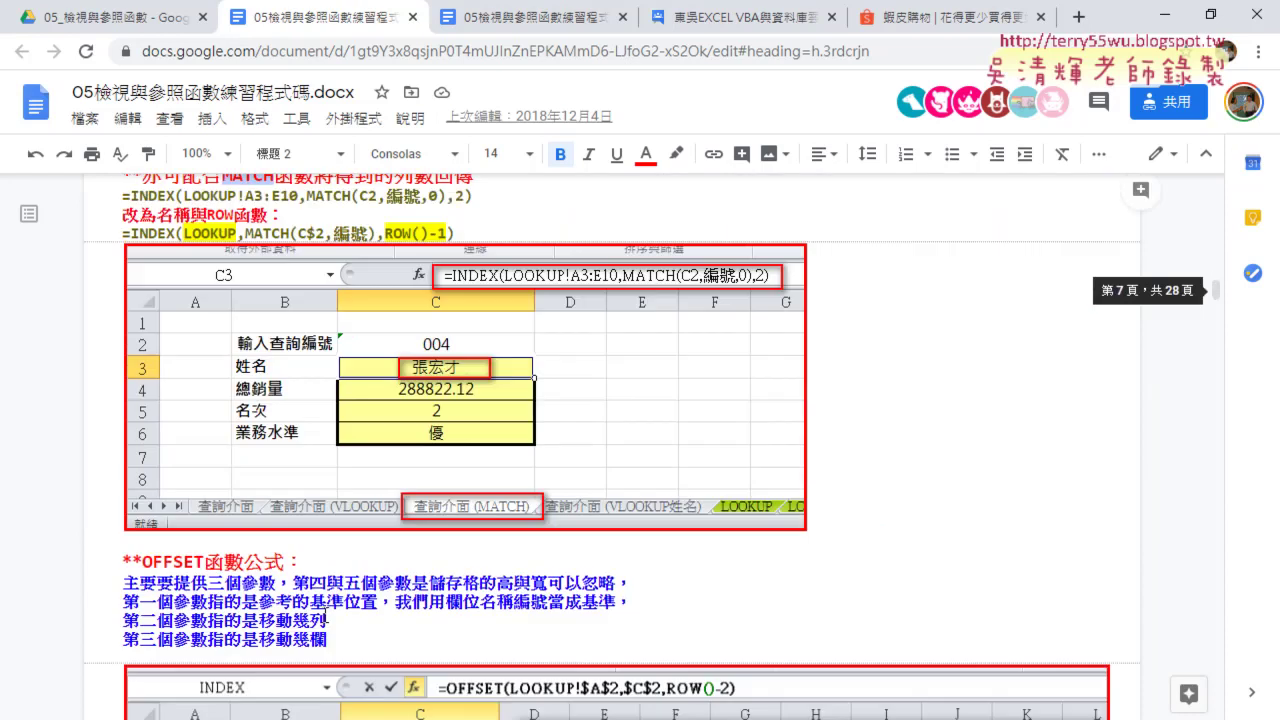
Scroll to the OFFSET section and highlight OFFSET in its heading
scroll(324, 612, "down", 4)
scroll(324, 612, "down", 1)
left_click_drag(205, 362, 143, 362)
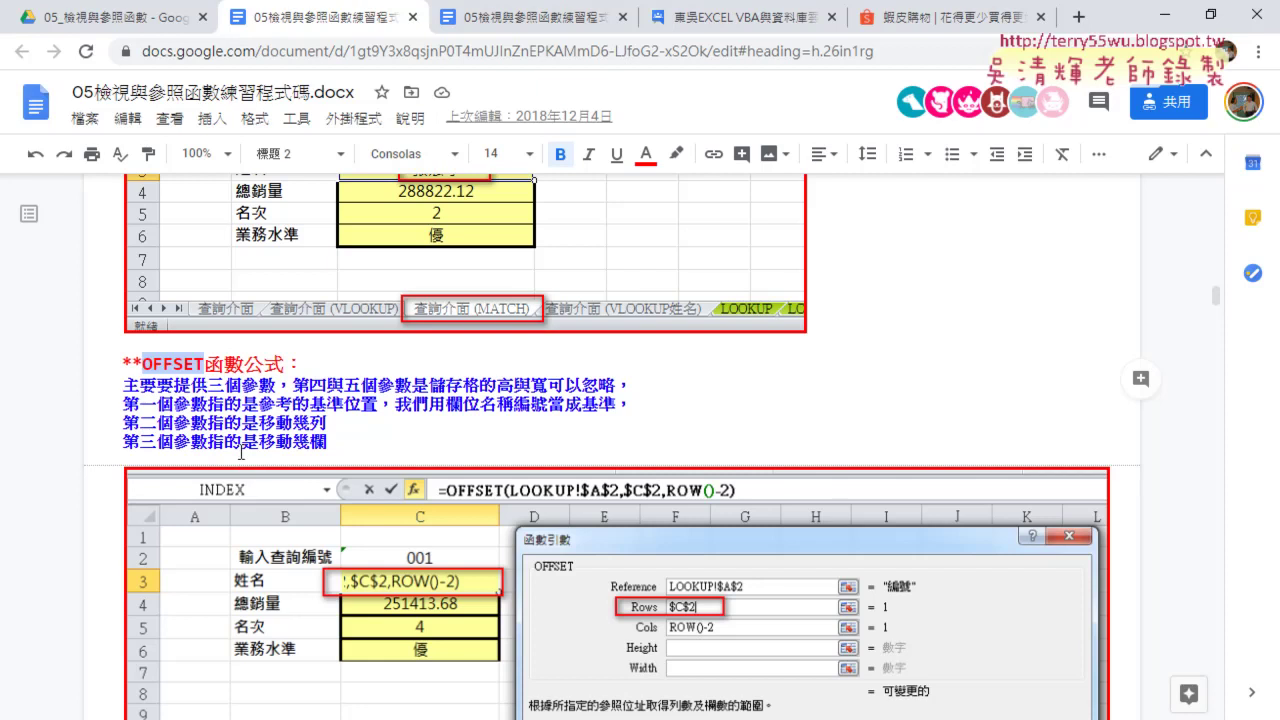
Scroll past the INDIRECT and ASCII sections to 四、用VBA查詢資料 and its 查詢 code
scroll(245, 445, "down", 3)
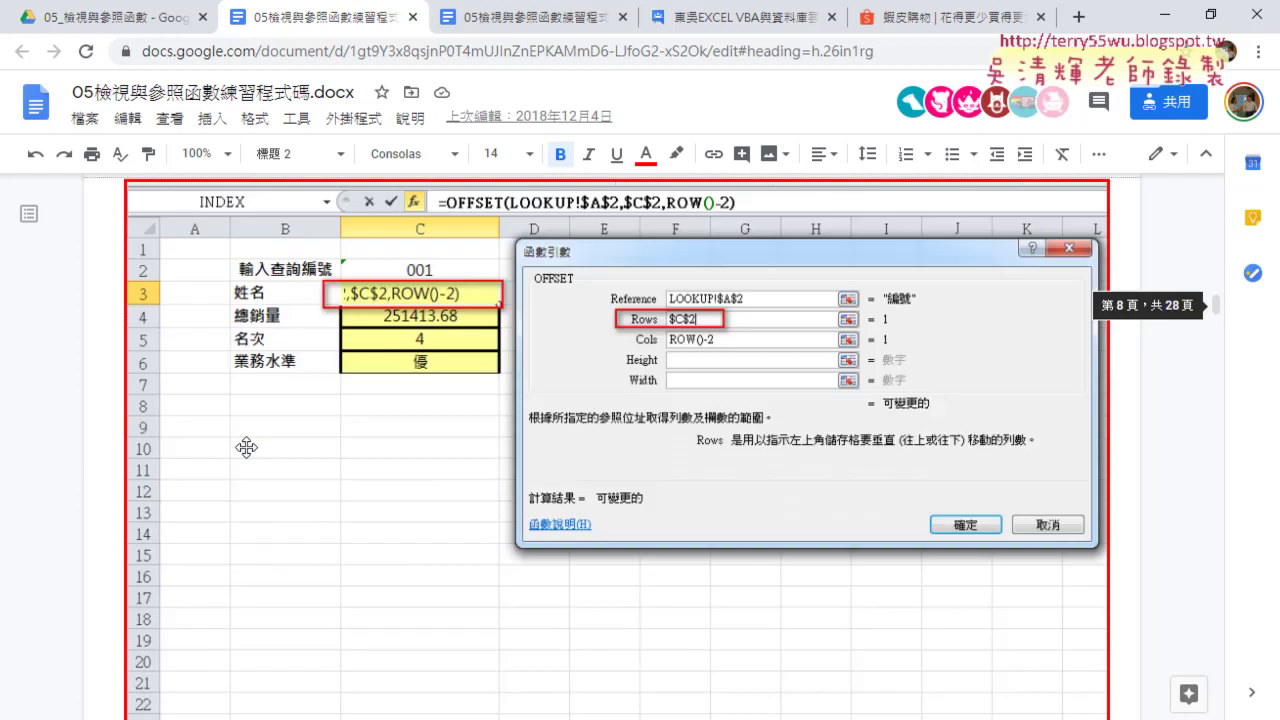
scroll(245, 445, "down", 5)
scroll(248, 436, "up", 2)
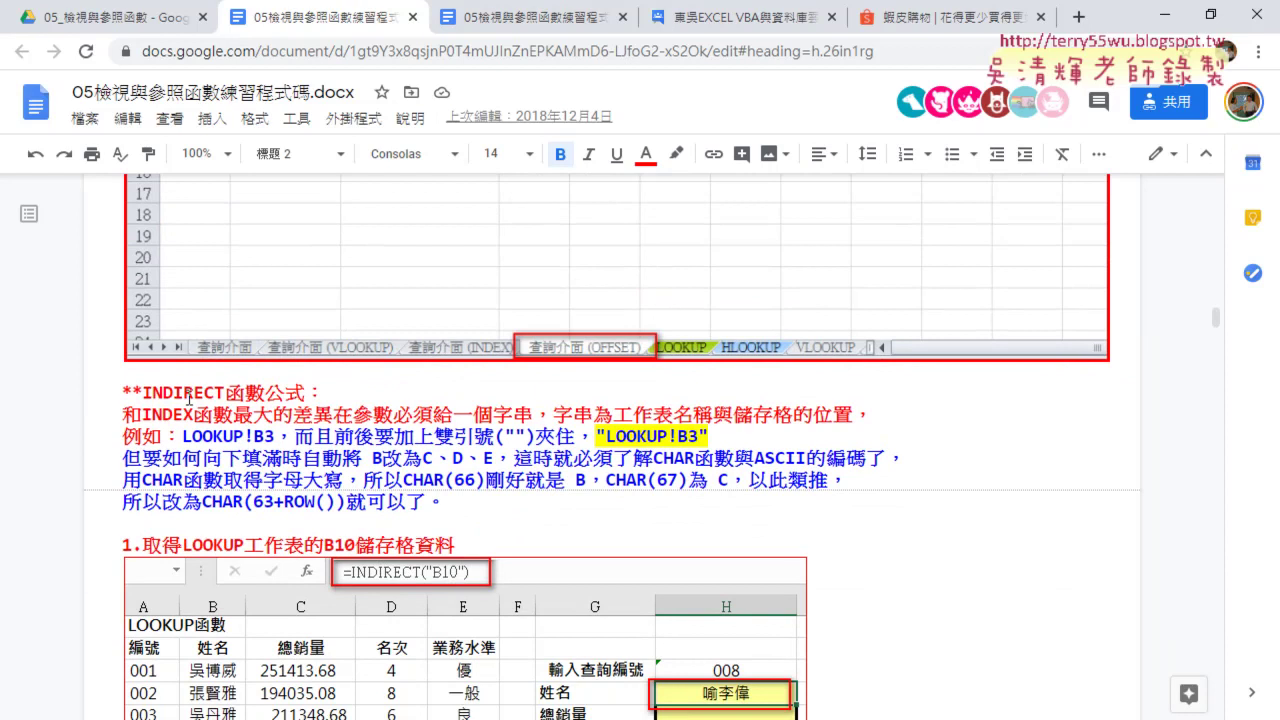
scroll(185, 397, "down", 5)
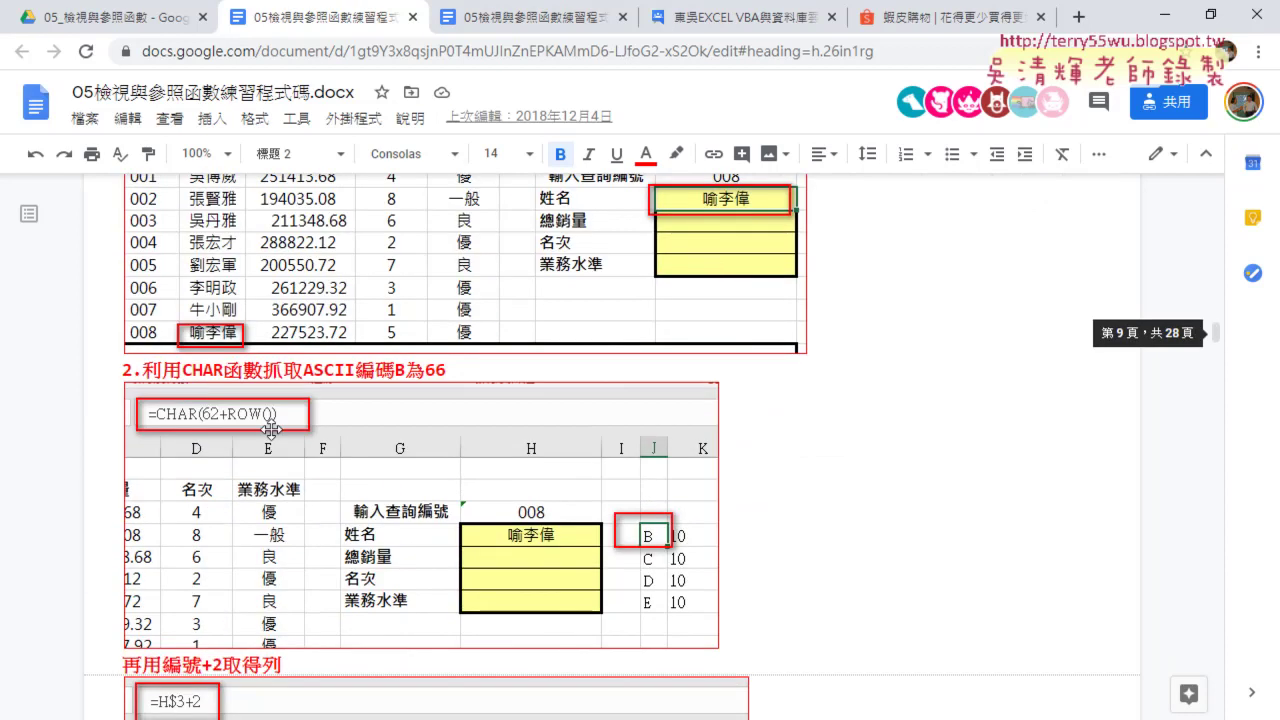
scroll(316, 442, "down", 2)
scroll(695, 474, "down", 3)
scroll(720, 476, "down", 1)
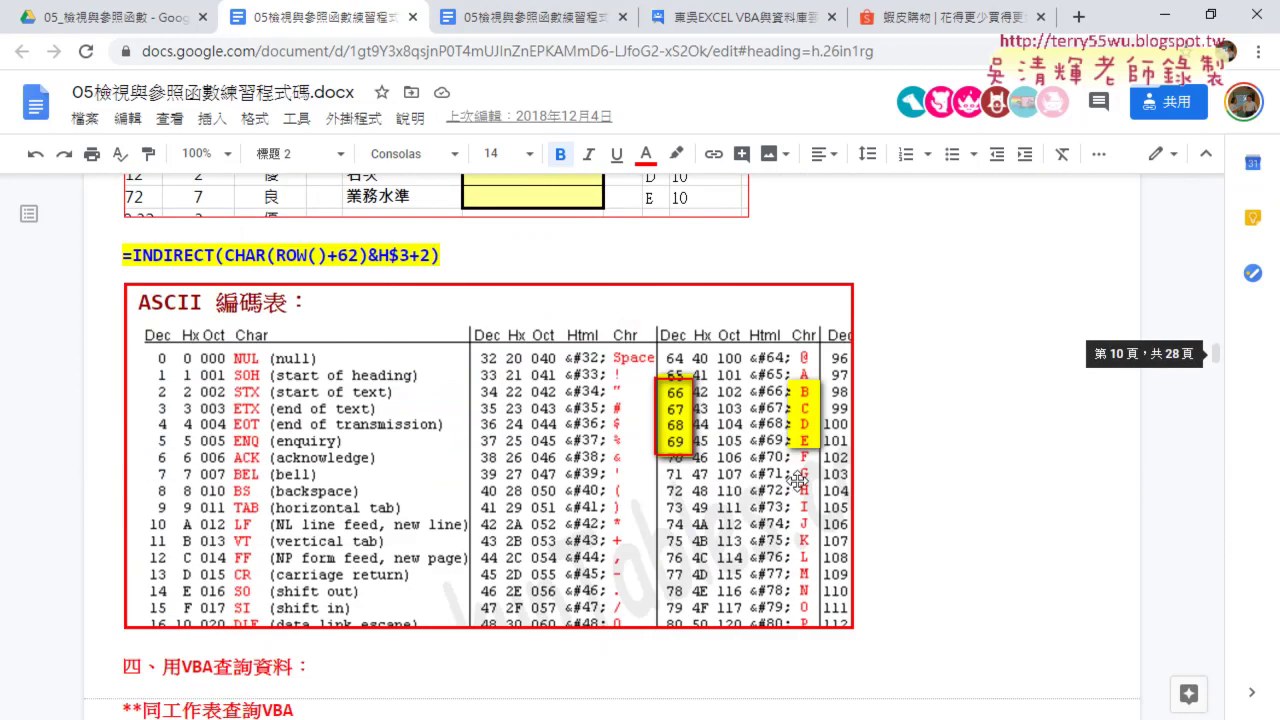
scroll(760, 478, "down", 1)
scroll(799, 481, "down", 1)
scroll(799, 481, "down", 2)
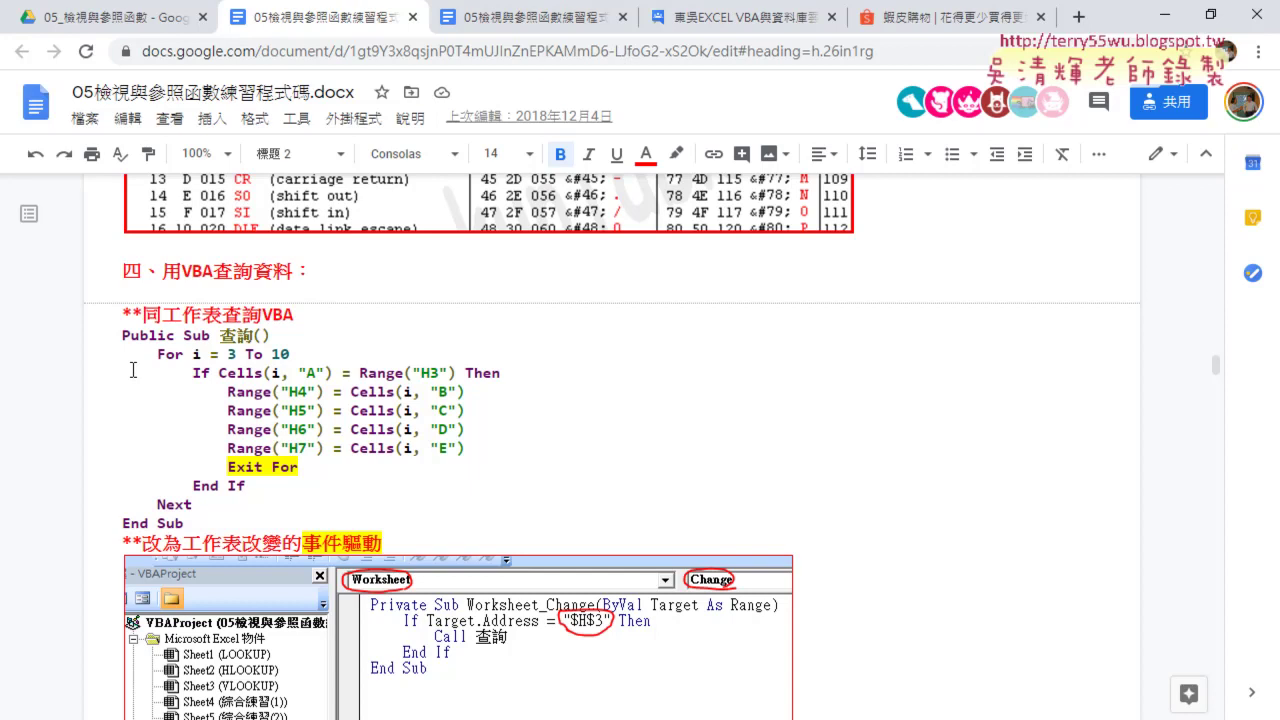
mouse_move(157, 354)
left_mouse_down()
mouse_move(309, 477)
mouse_move(311, 505)
left_mouse_up()
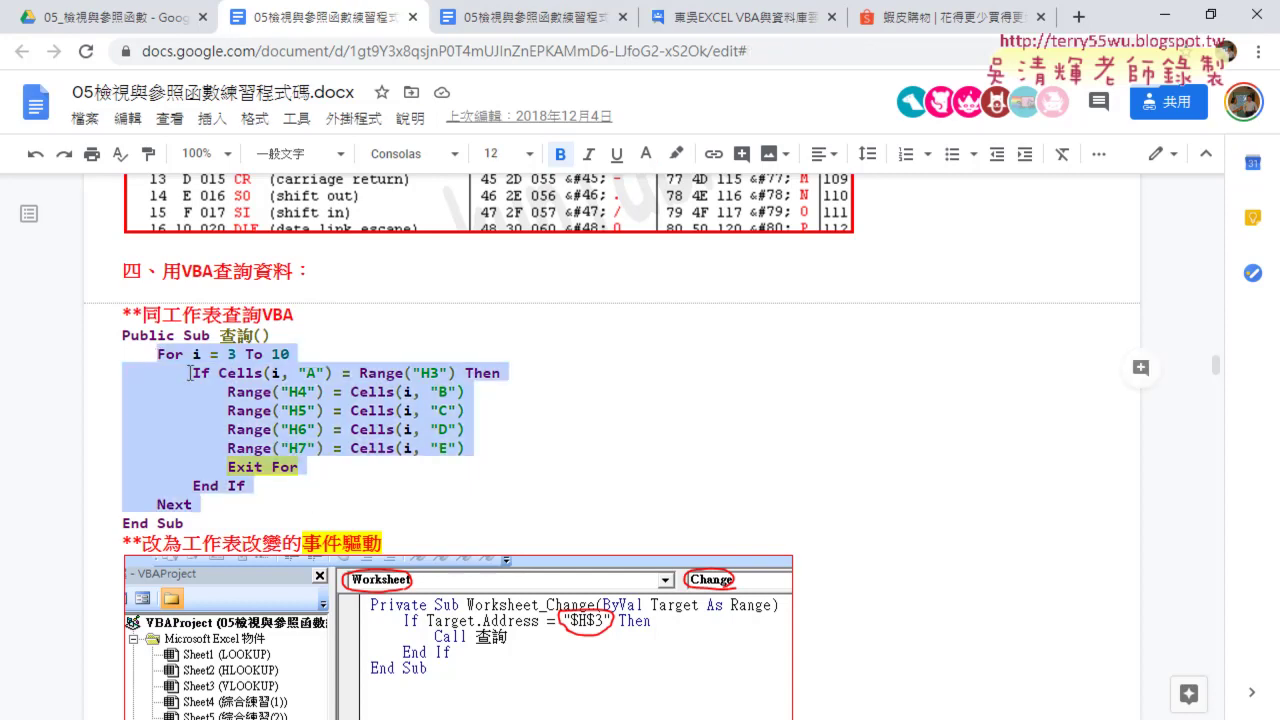
left_click_drag(190, 373, 364, 483)
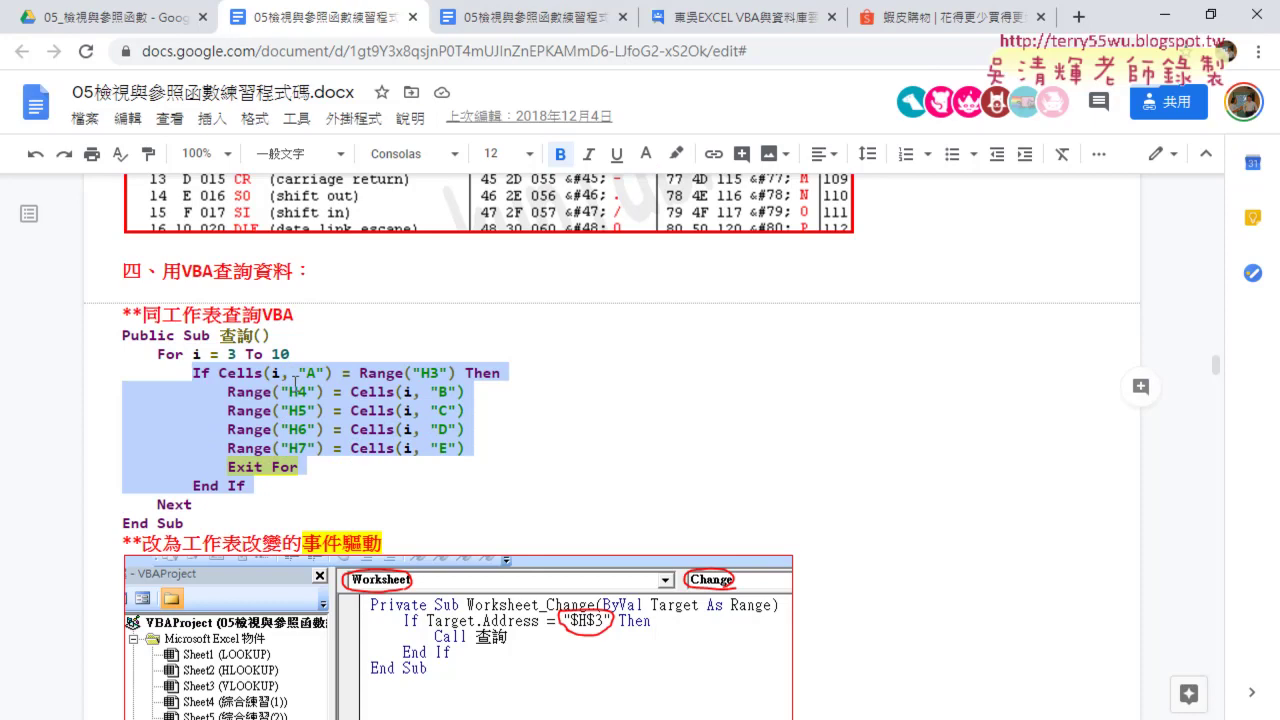
left_click(228, 391)
mouse_move(228, 391)
left_mouse_down()
mouse_move(302, 394)
mouse_move(310, 458)
left_mouse_up()
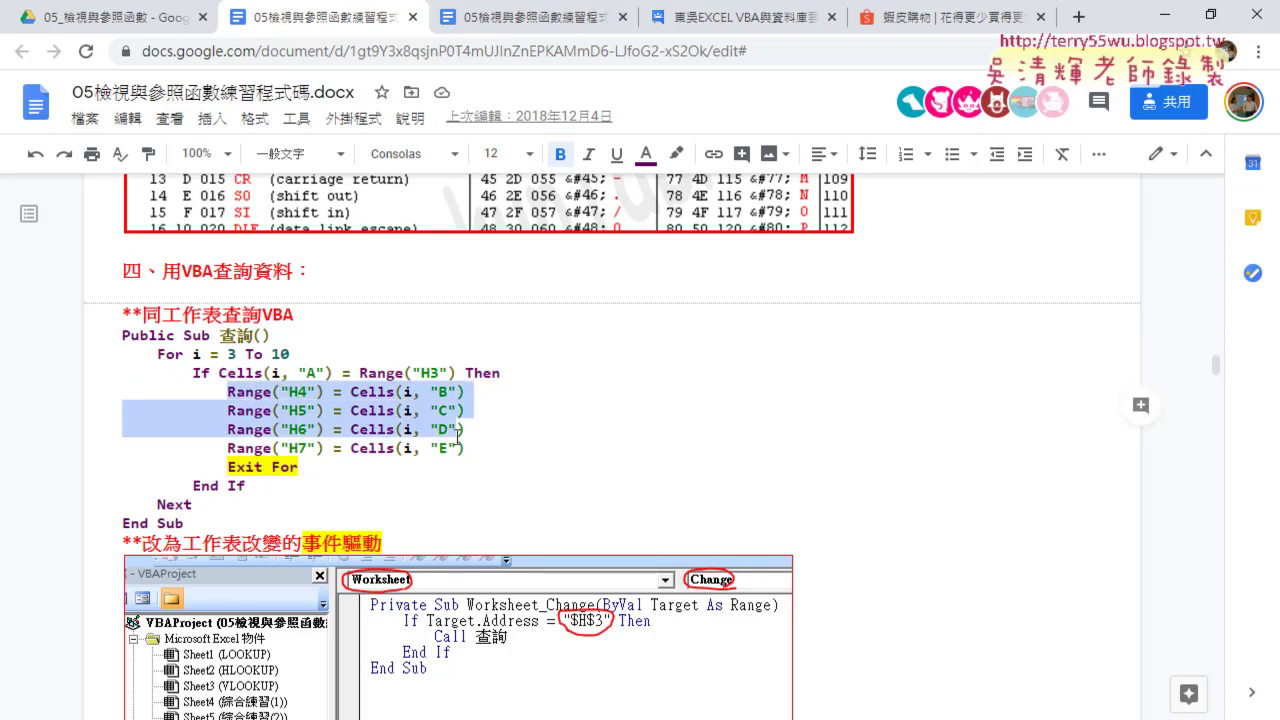
triple_click(300, 466)
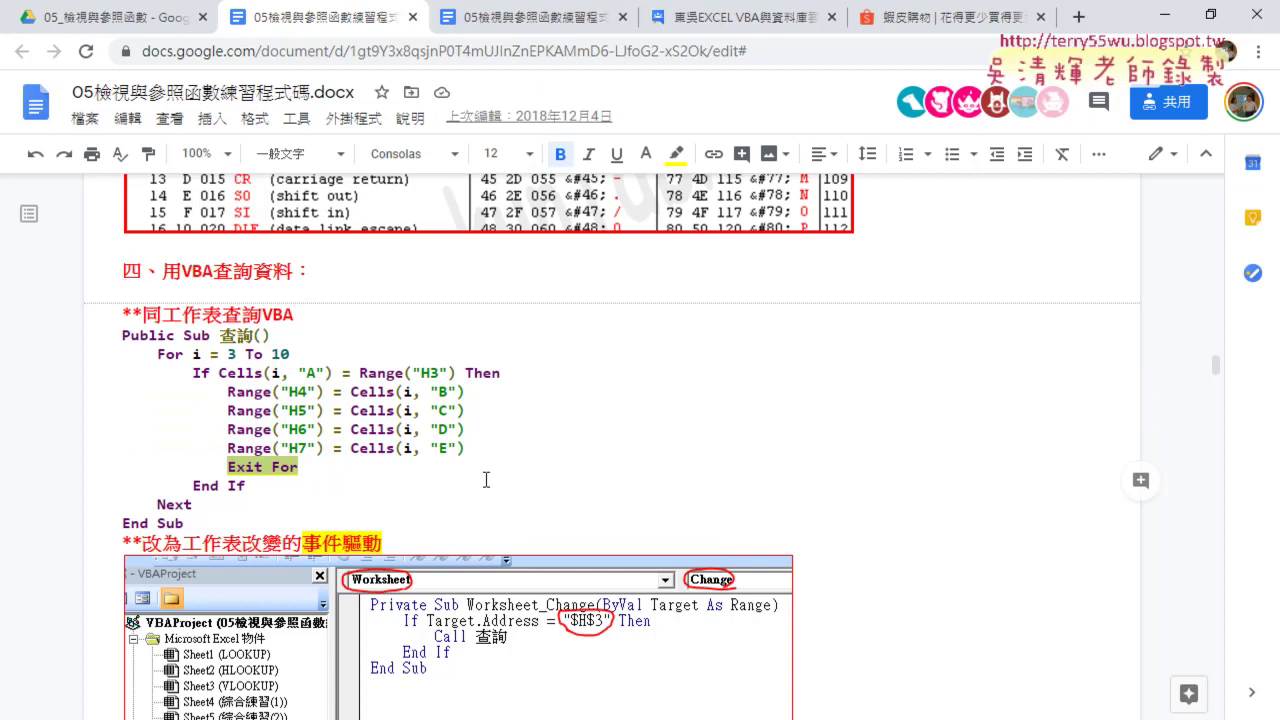
Clear H4:H7, look up number 001 with 查詢, and compare the results against B3:E3
left_click(1164, 22)
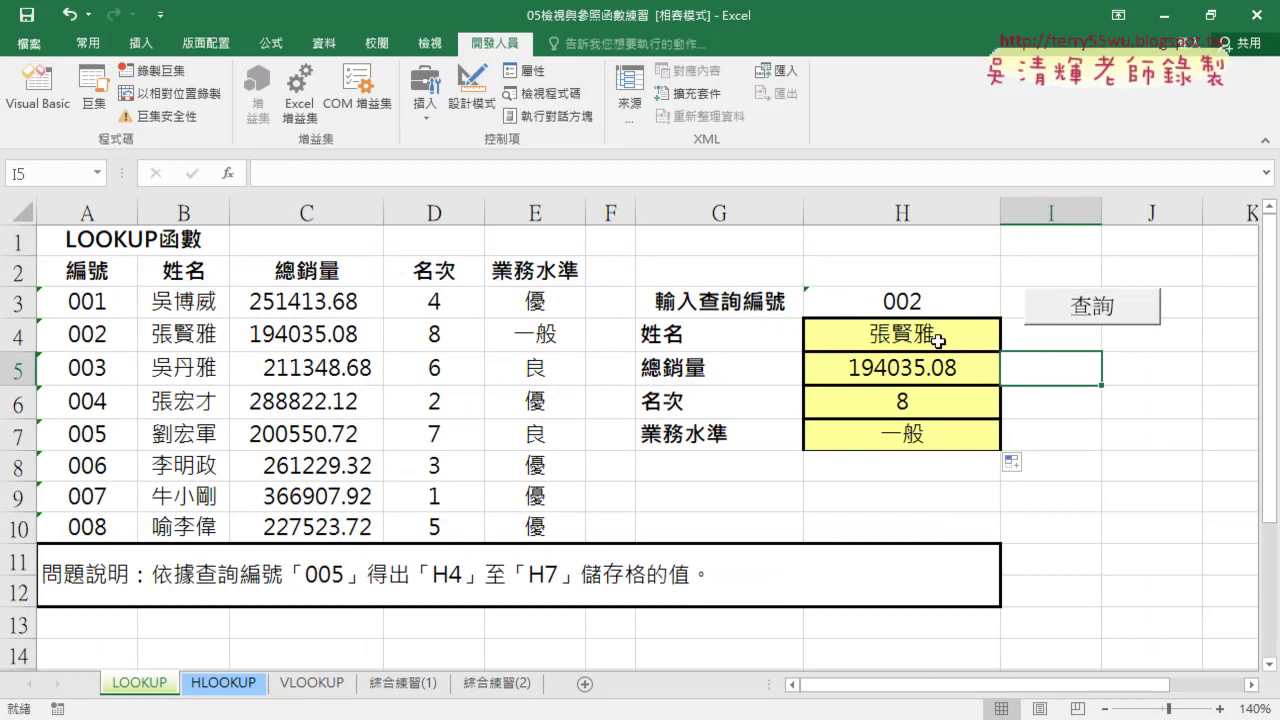
left_click_drag(938, 341, 929, 423)
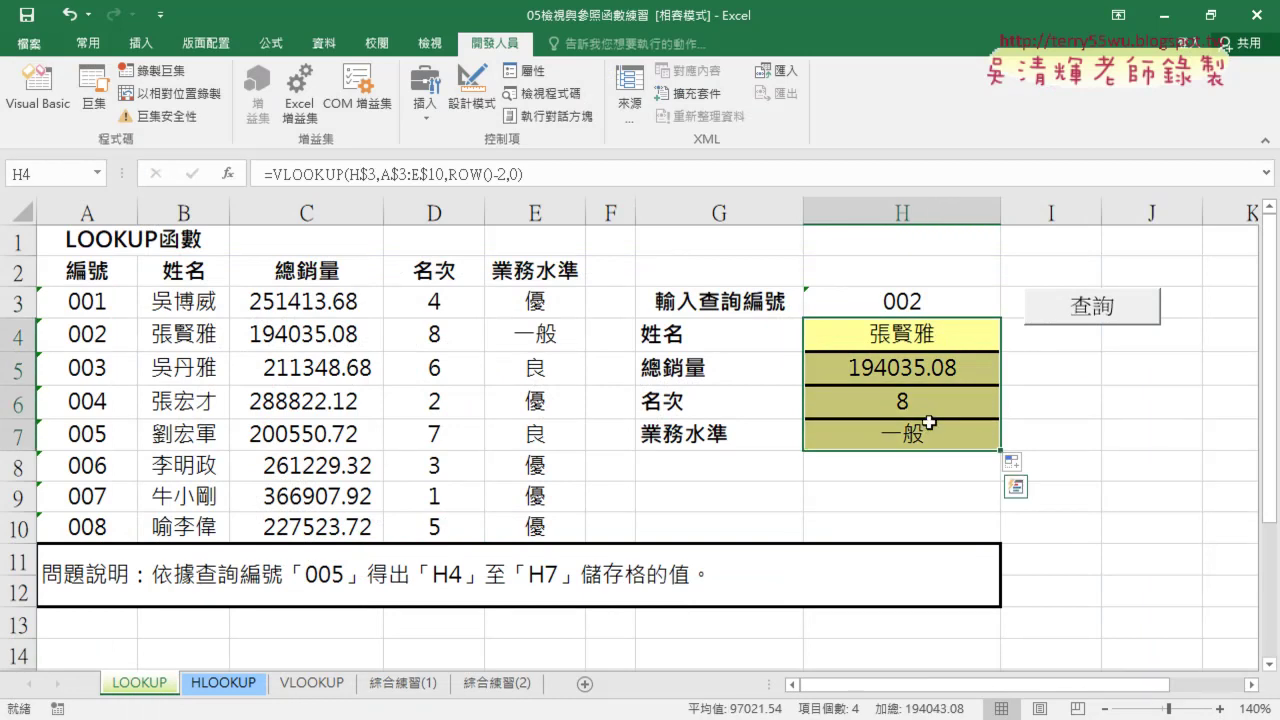
key("Delete")
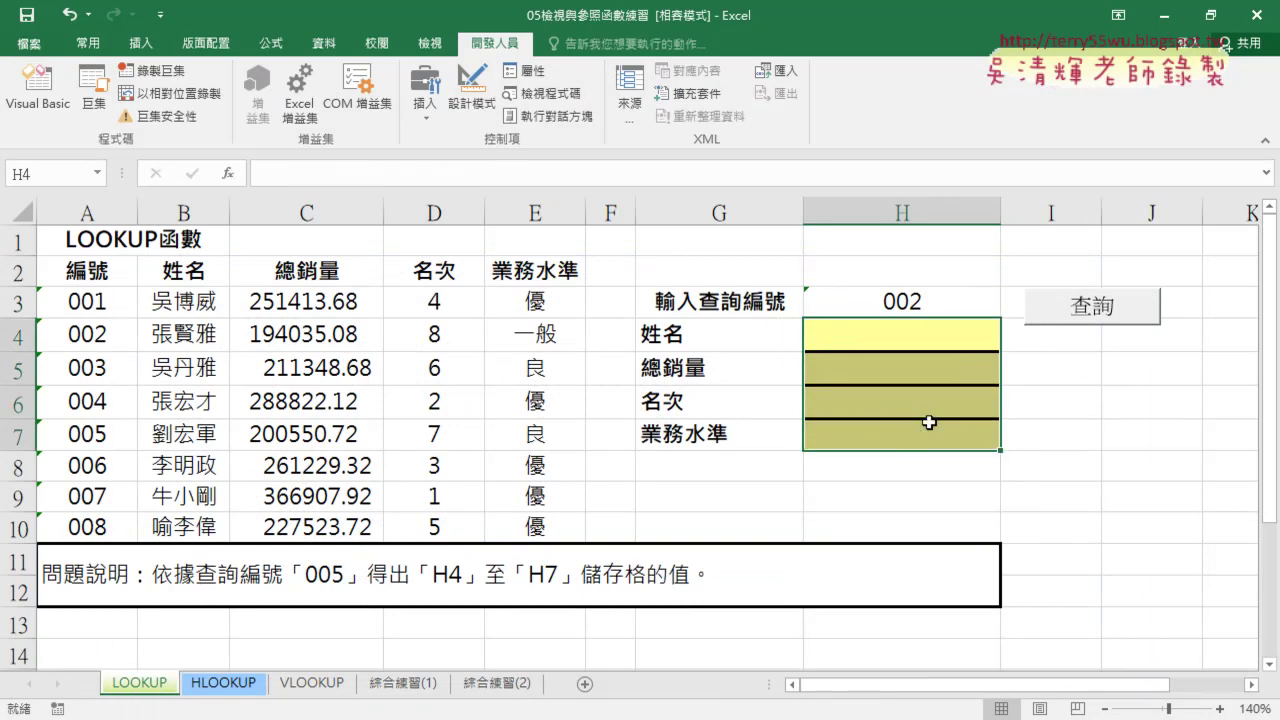
left_click(929, 300)
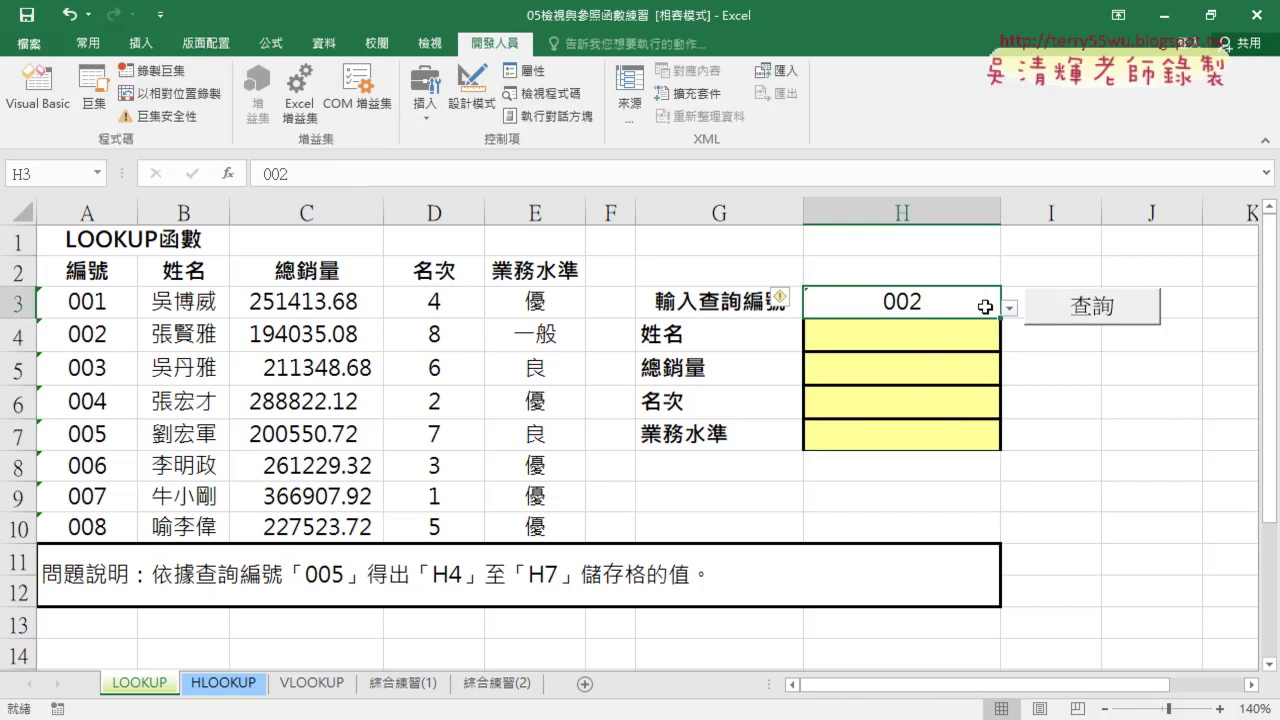
left_click(1010, 310)
left_click(914, 331)
left_click(1100, 314)
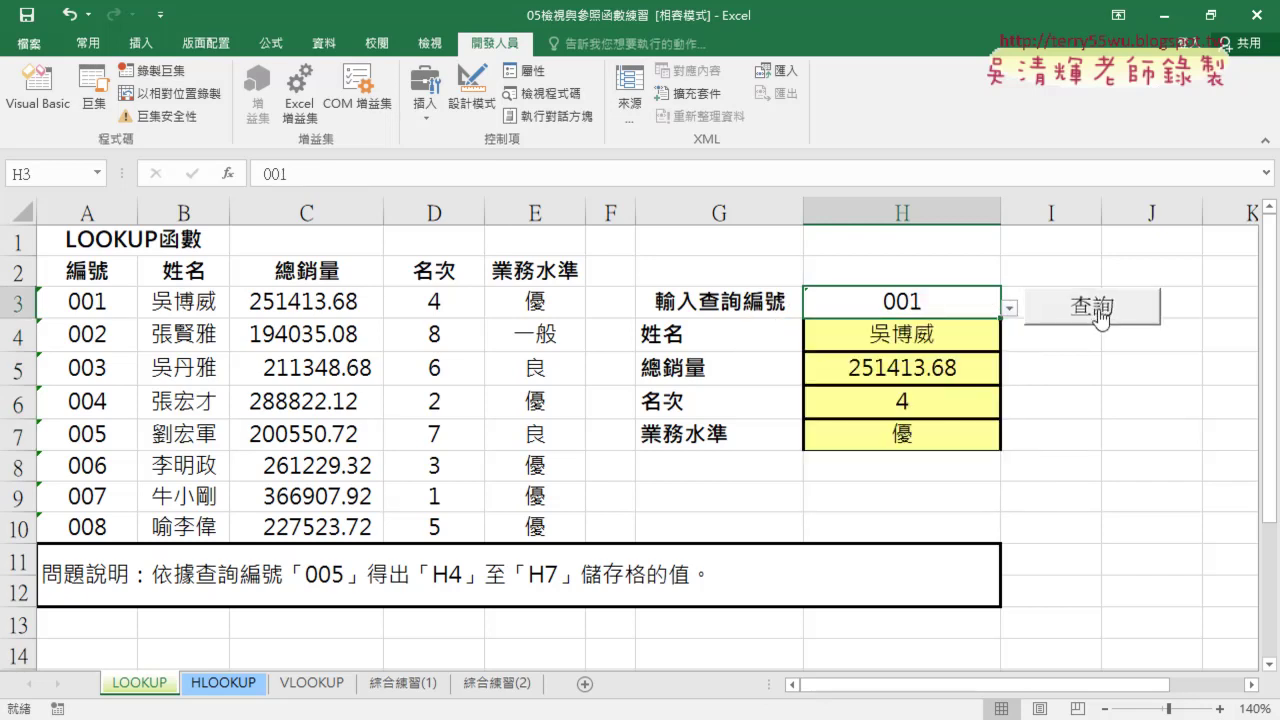
left_click_drag(950, 340, 938, 440)
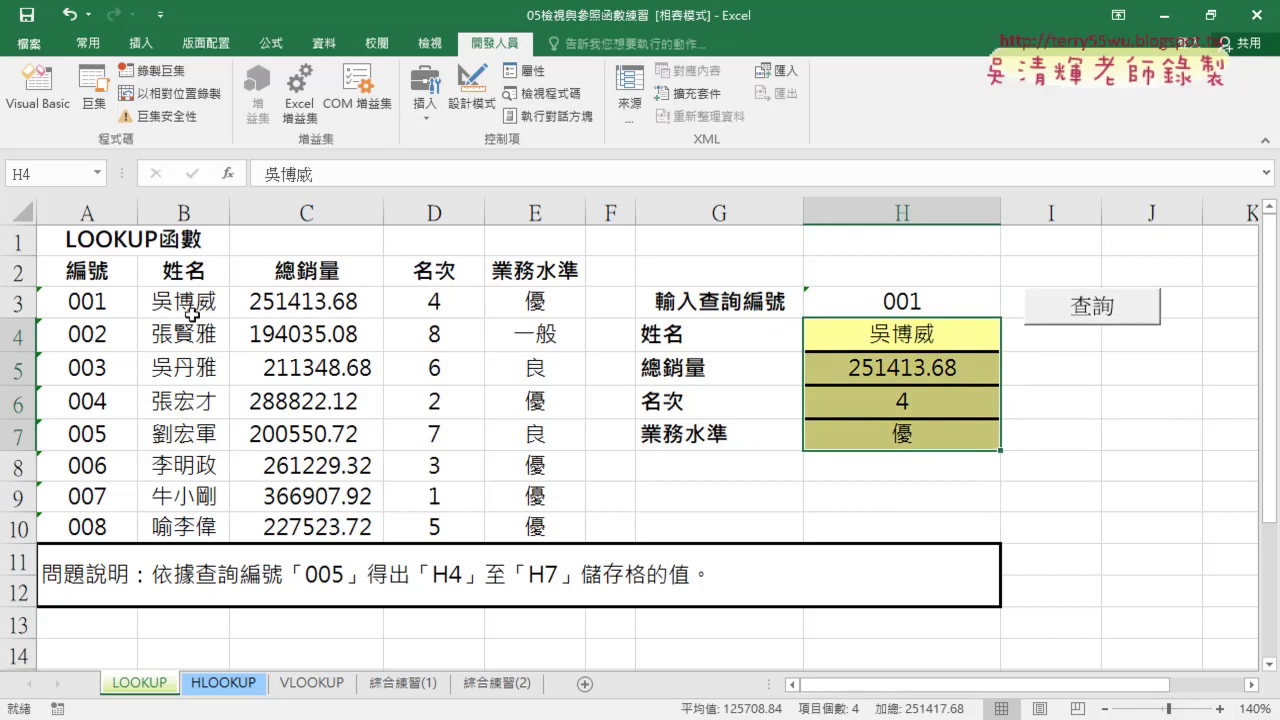
left_click_drag(190, 313, 525, 305)
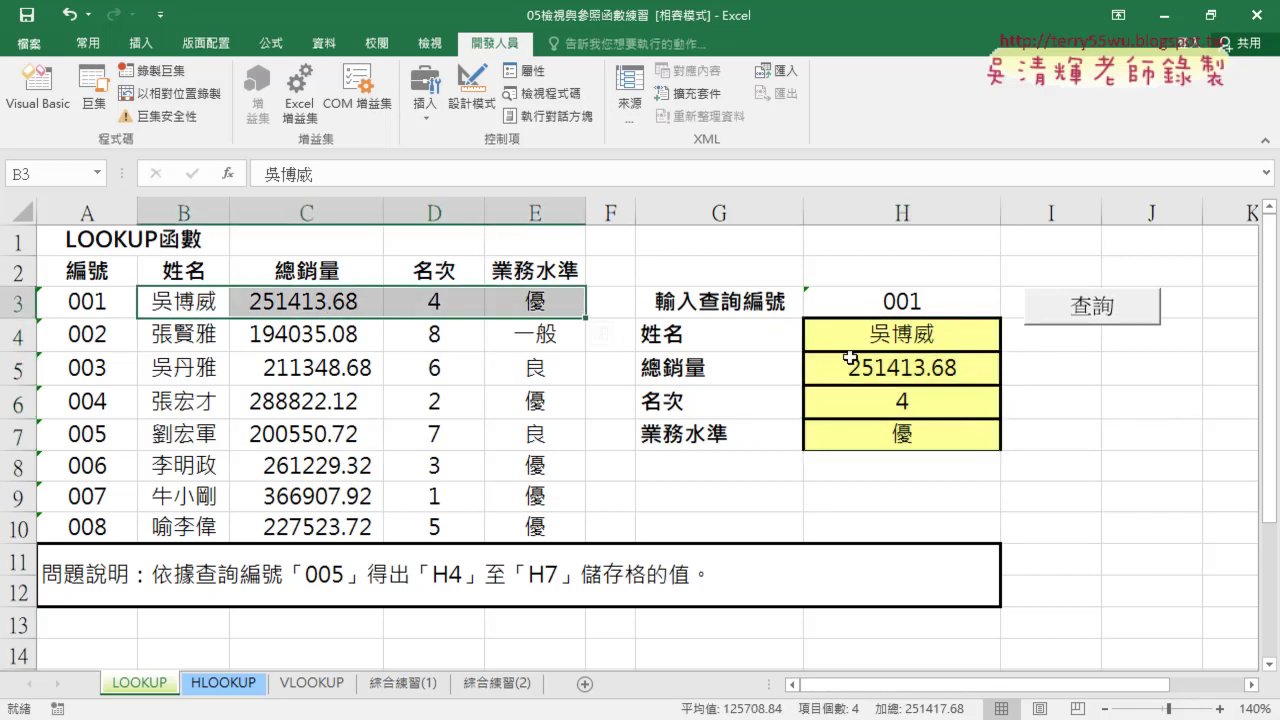
Look up number 002 with 查詢 and select the filled results in H4:H7
left_click(972, 300)
left_click(1009, 309)
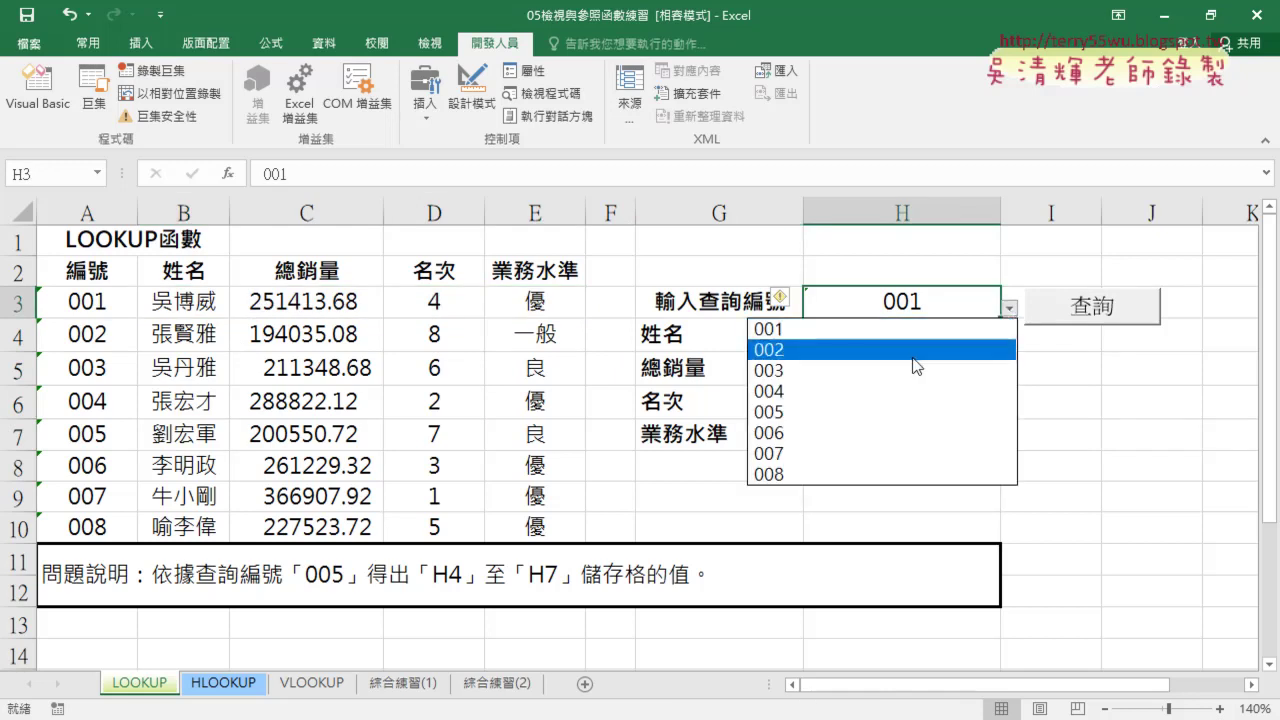
left_click(915, 352)
left_click(1086, 318)
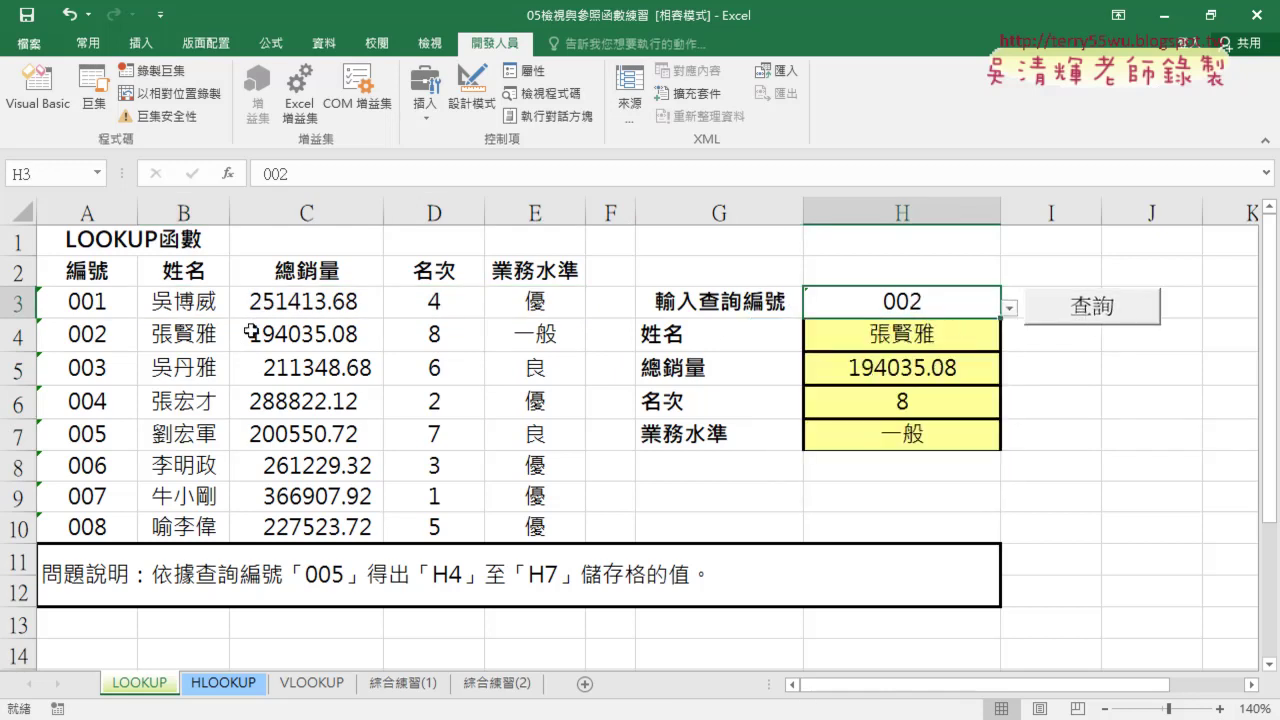
left_click_drag(917, 330, 922, 431)
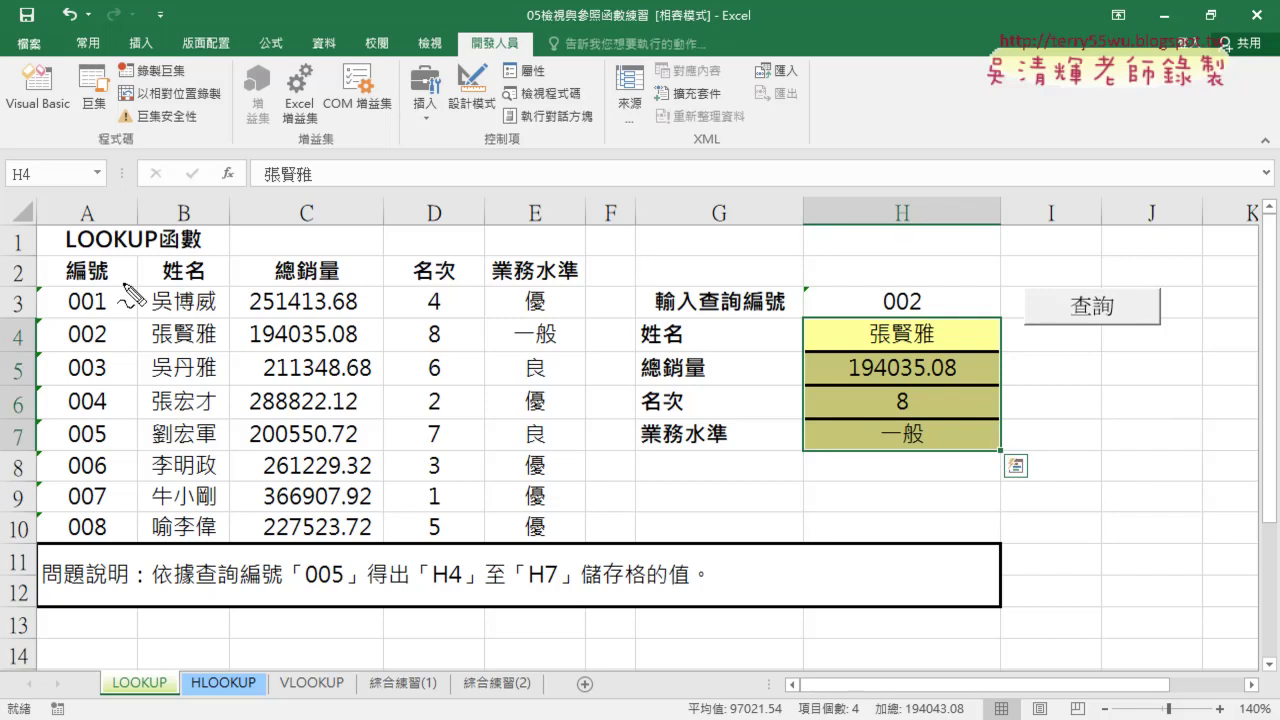
mouse_move(26, 290)
left_mouse_down()
mouse_move(14, 314)
mouse_move(24, 292)
left_mouse_up()
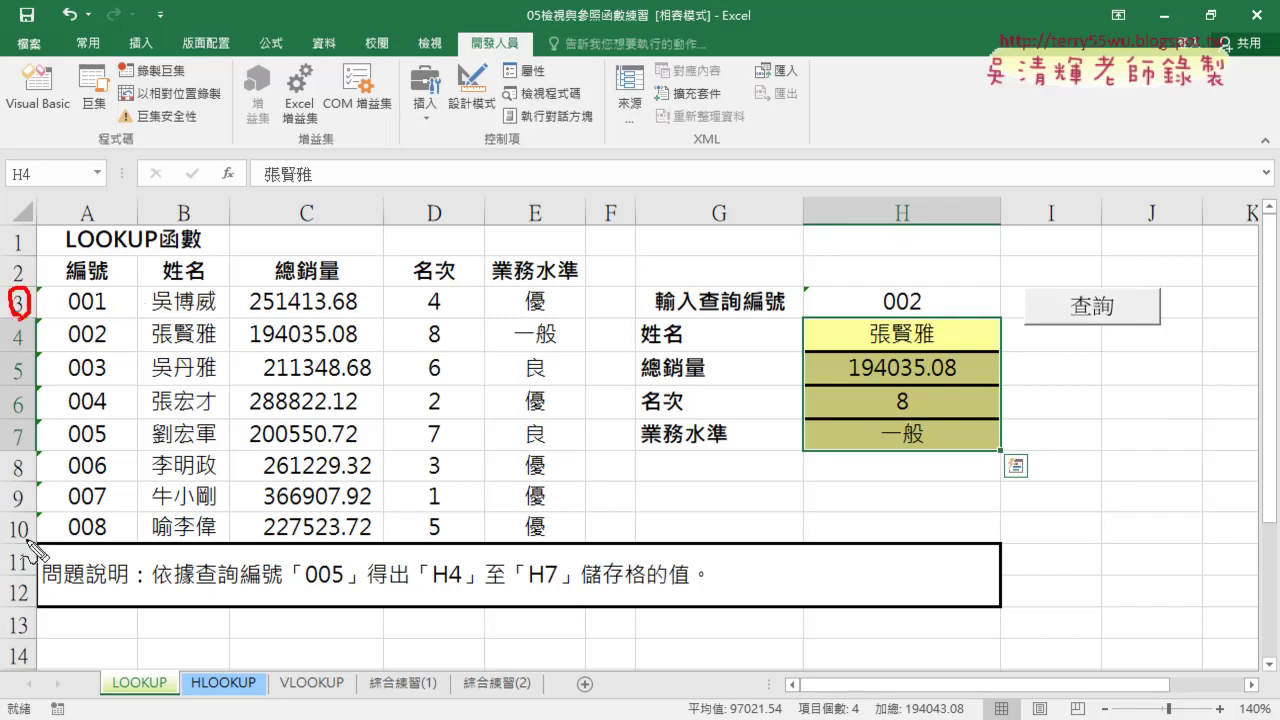
left_click_drag(26, 518, 24, 522)
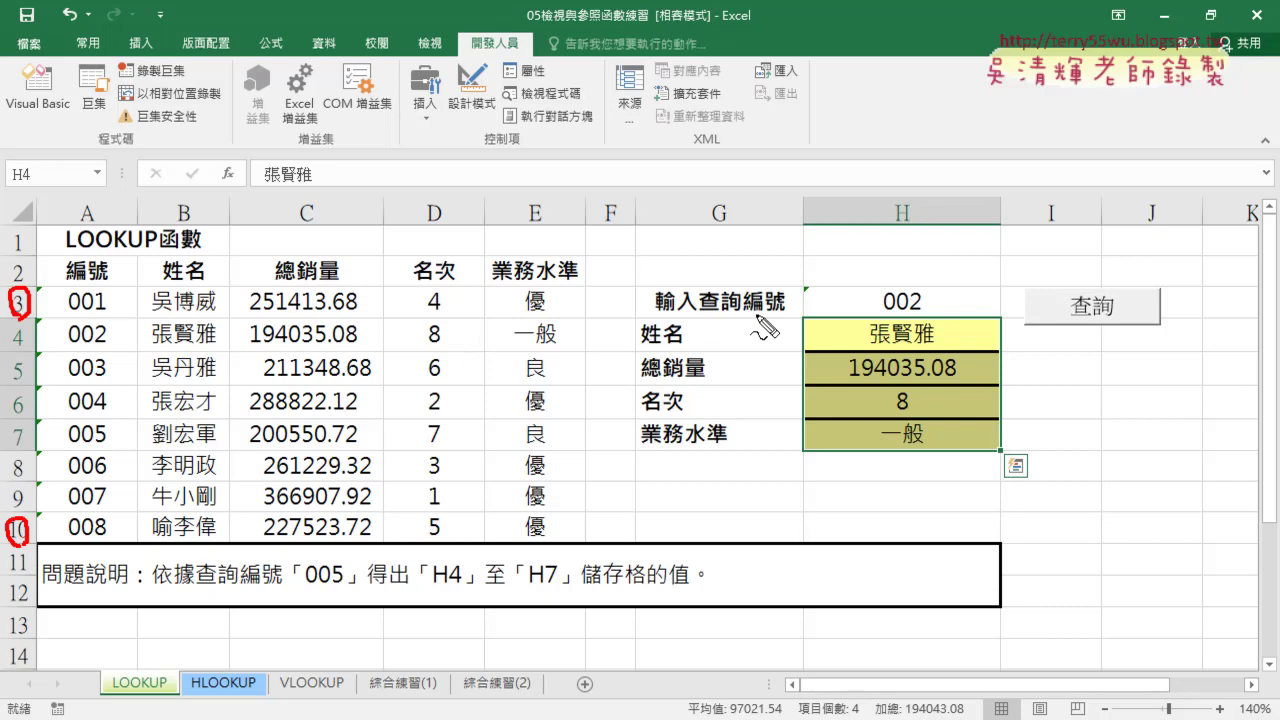
left_click_drag(96, 316, 118, 296)
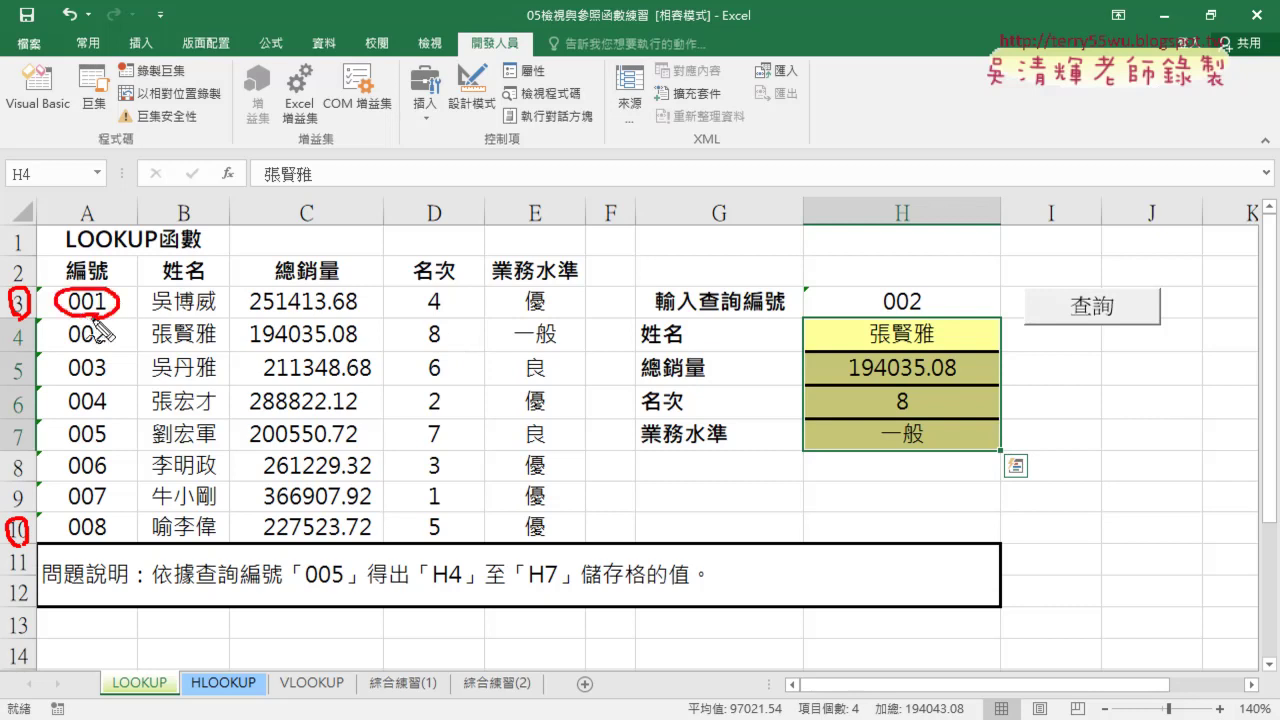
left_click_drag(82, 214, 104, 224)
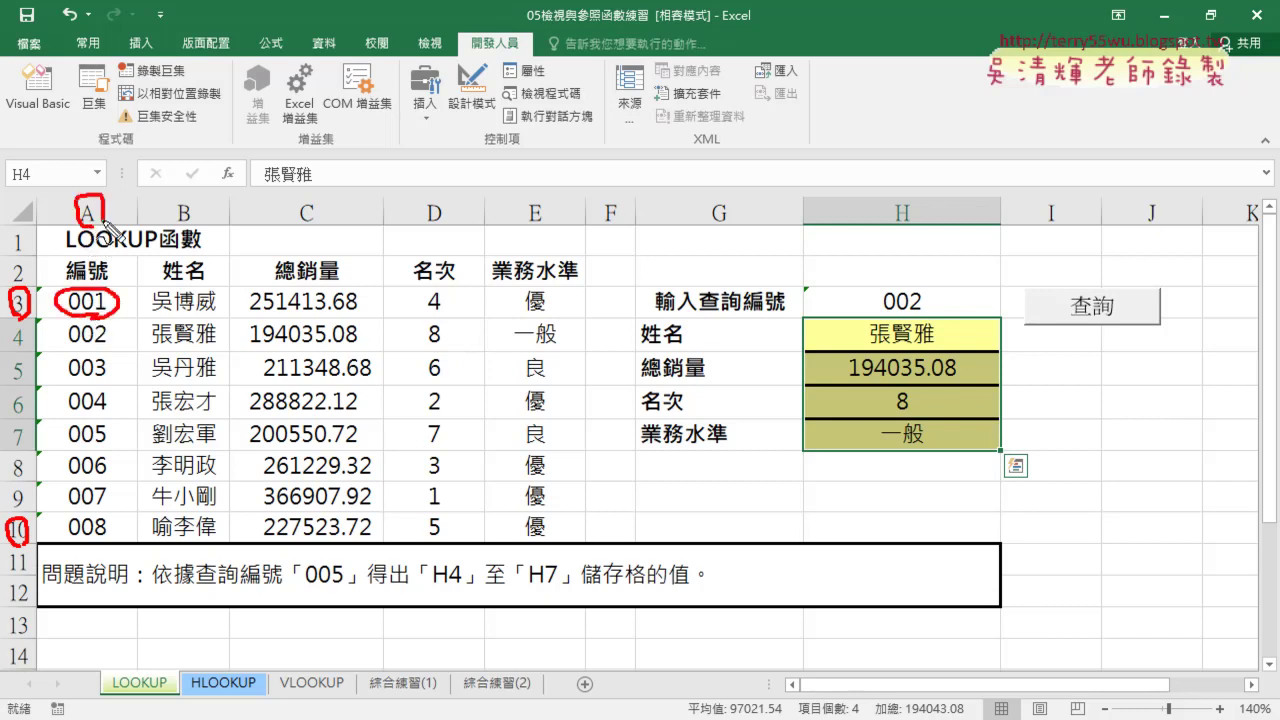
left_click_drag(928, 292, 920, 288)
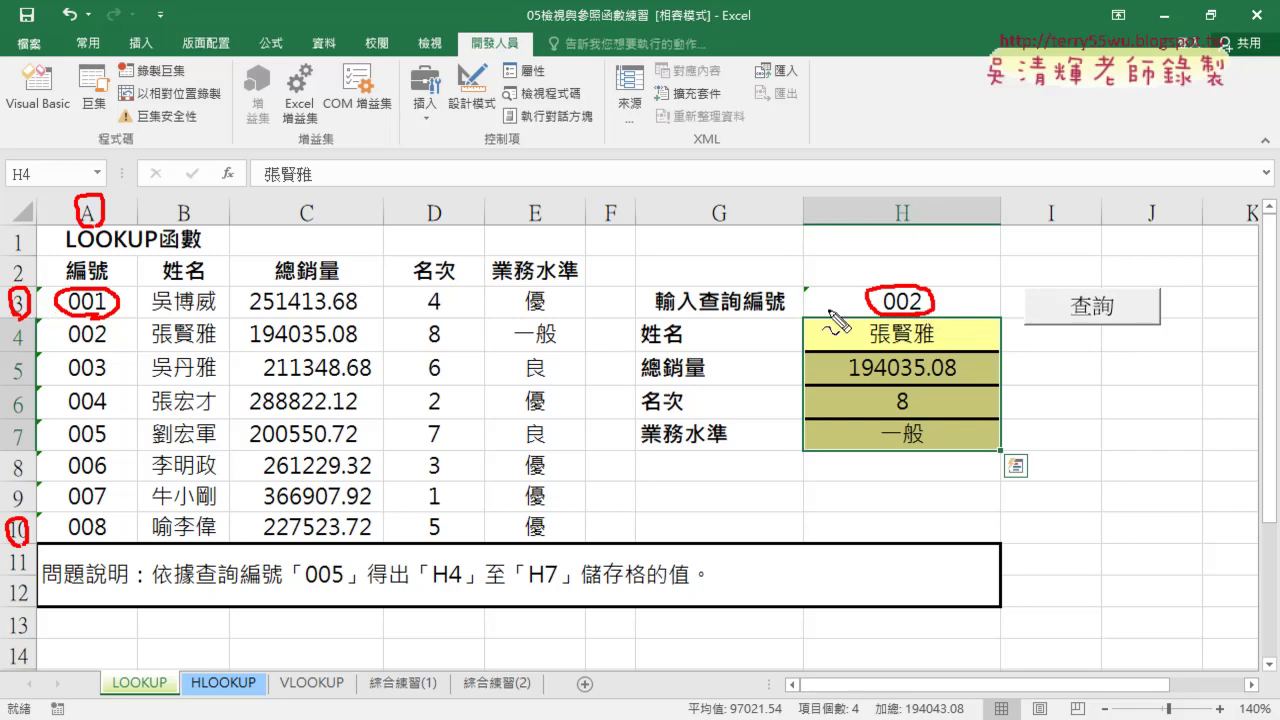
left_click_drag(108, 324, 104, 346)
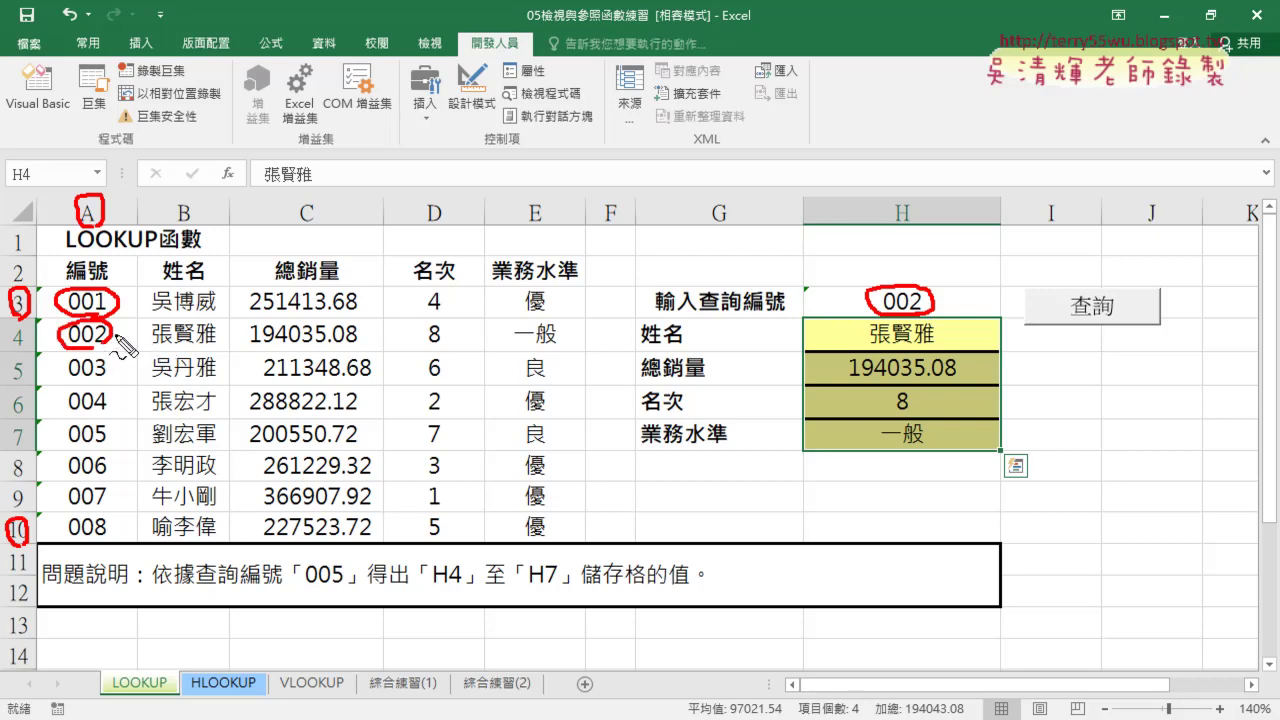
left_click_drag(36, 341, 12, 346)
left_click_drag(168, 347, 552, 347)
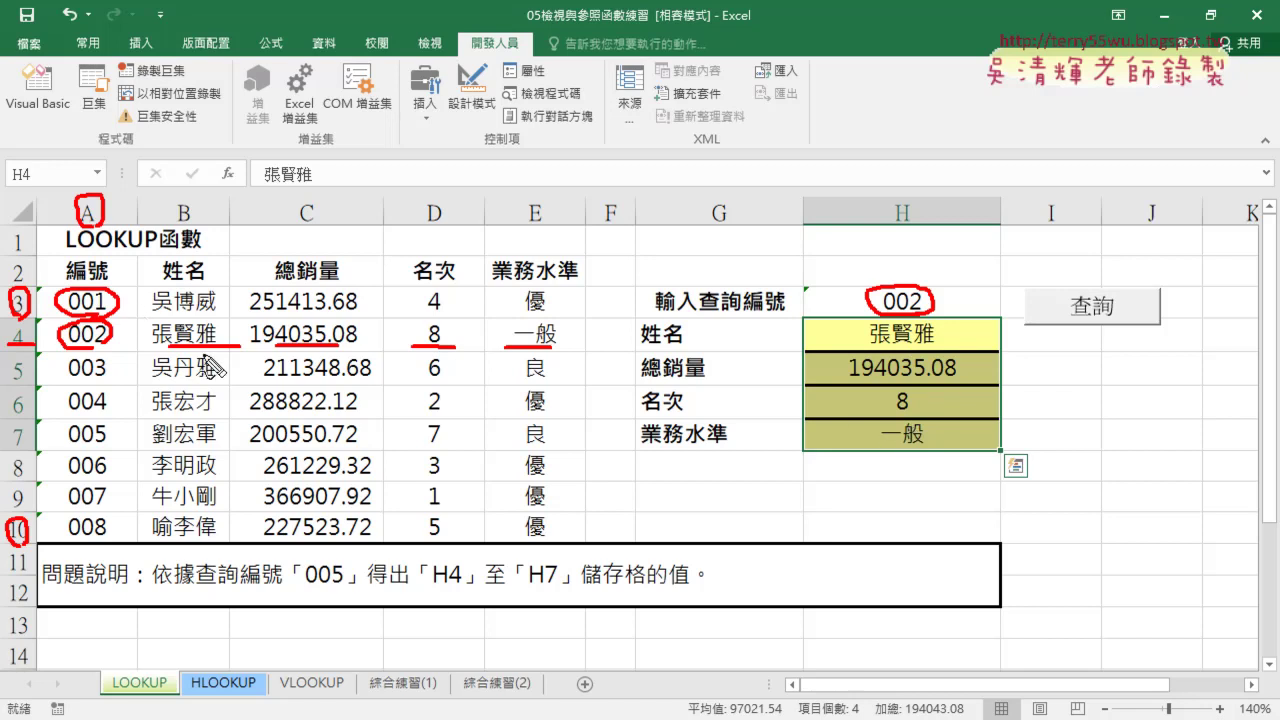
mouse_move(205, 355)
left_mouse_down()
mouse_move(785, 350)
mouse_move(852, 334)
mouse_move(818, 350)
left_mouse_up()
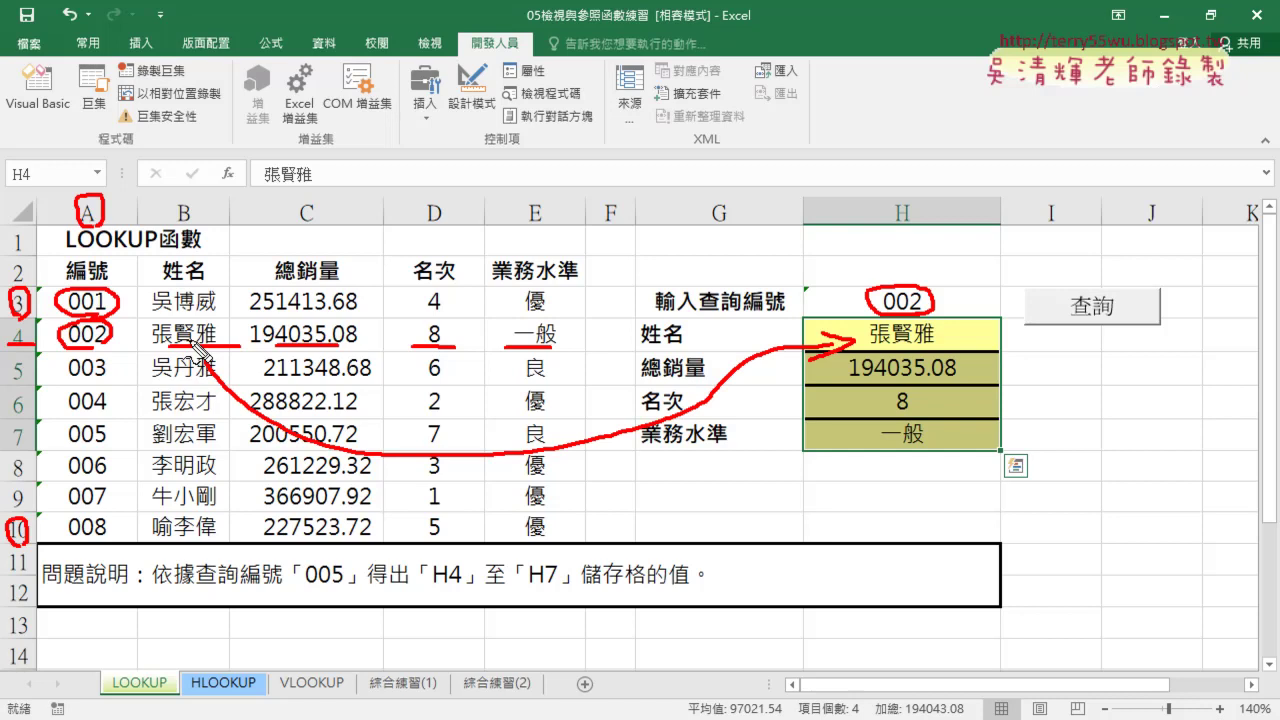
key("Escape")
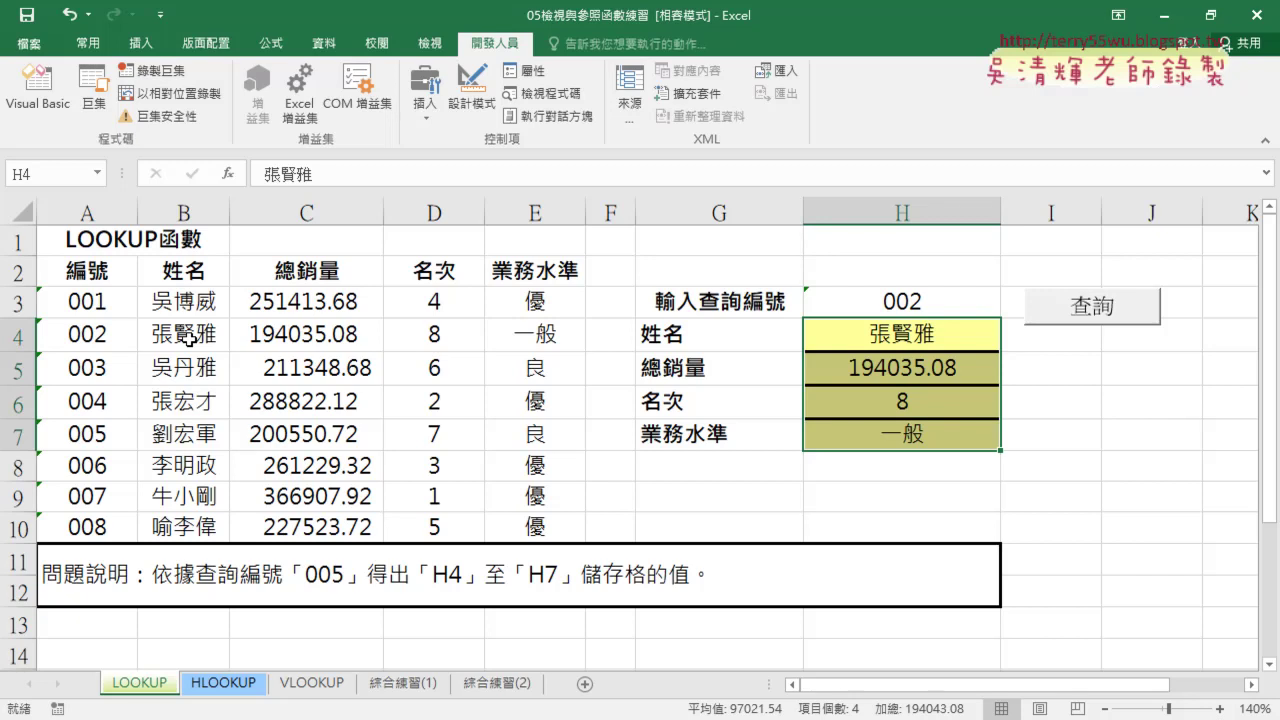
Clear H4:H7 and show Module1's 查詢 code in a resized VBA editor beside the sheet
key("Delete")
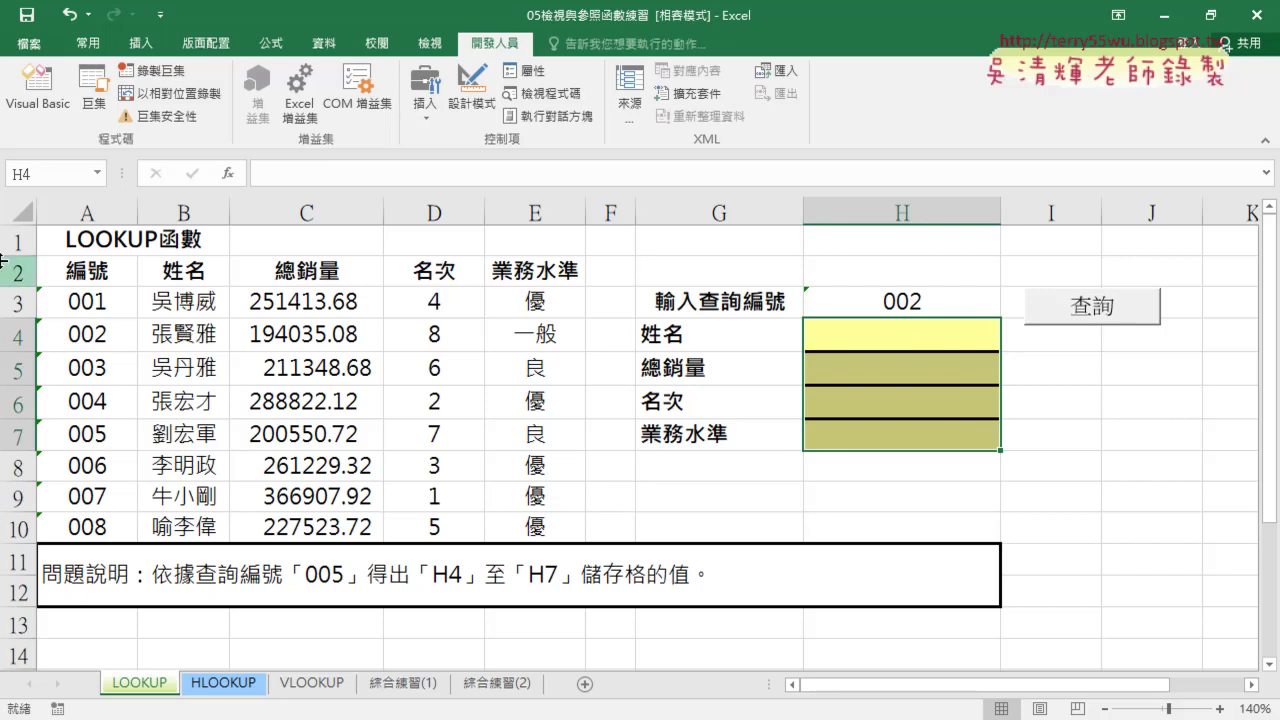
left_click(30, 110)
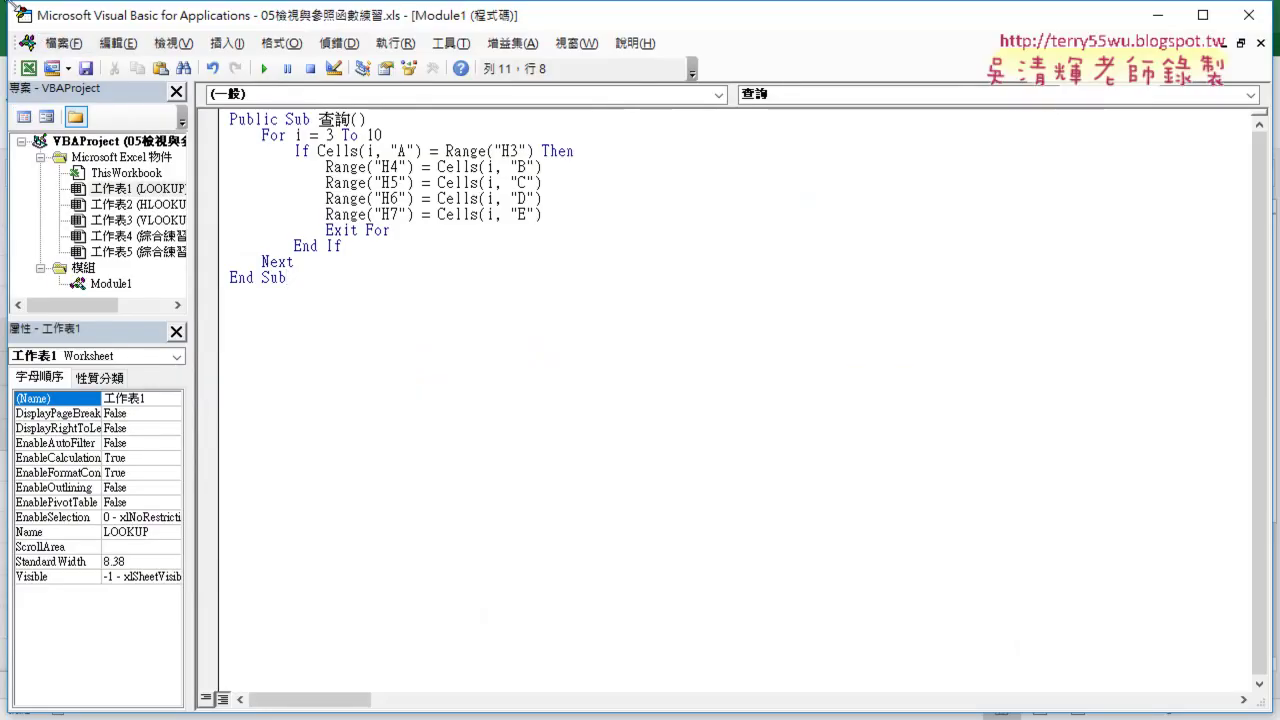
mouse_move(98, 15)
left_mouse_down()
mouse_move(315, 175)
mouse_move(399, 123)
left_mouse_up()
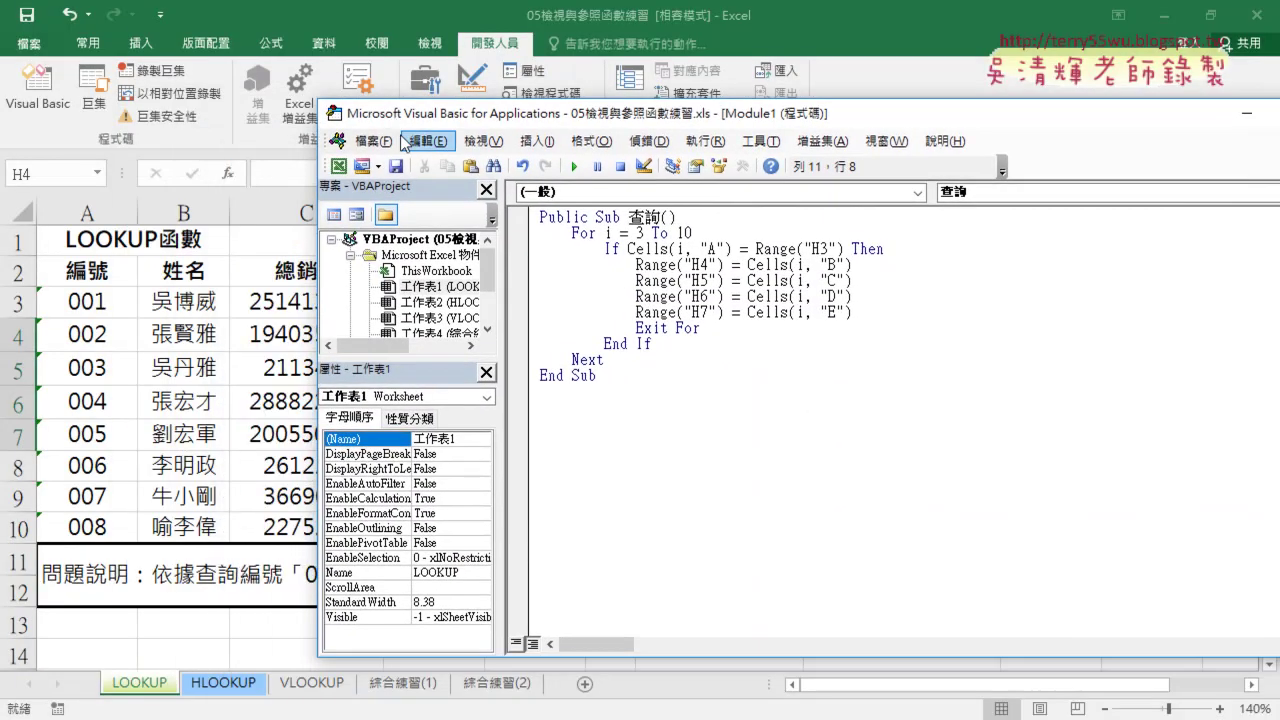
left_click_drag(445, 360, 443, 488)
right_click(430, 318)
mouse_move(510, 396)
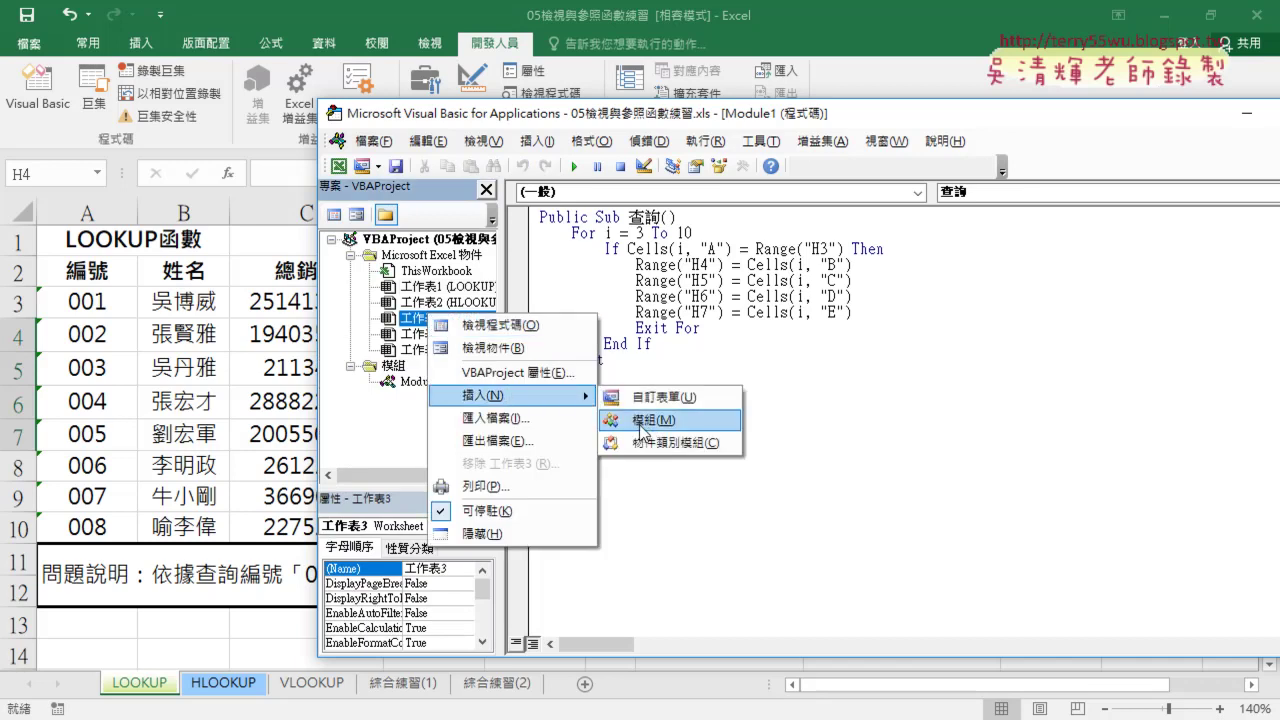
left_click(418, 382)
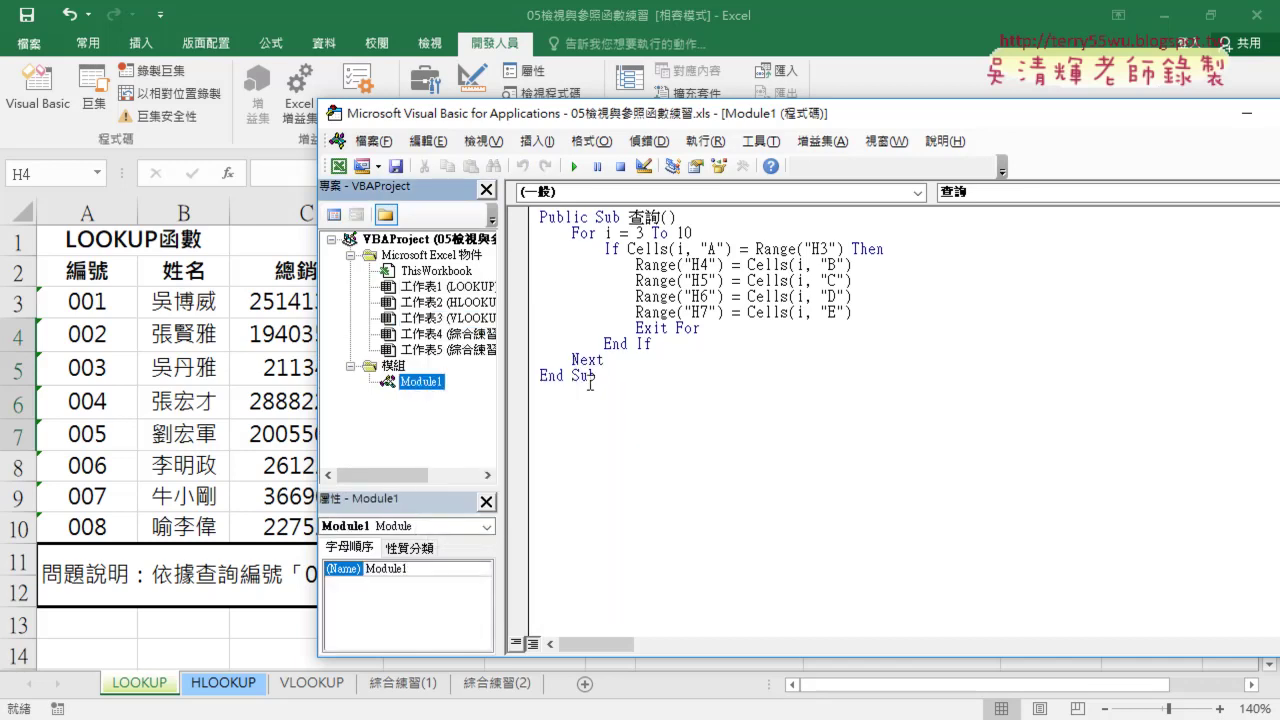
Delete the Range("H4")–Range("H7") assignments and Exit For from the If block, undoing an earlier over-deletion
left_click_drag(597, 383, 629, 217)
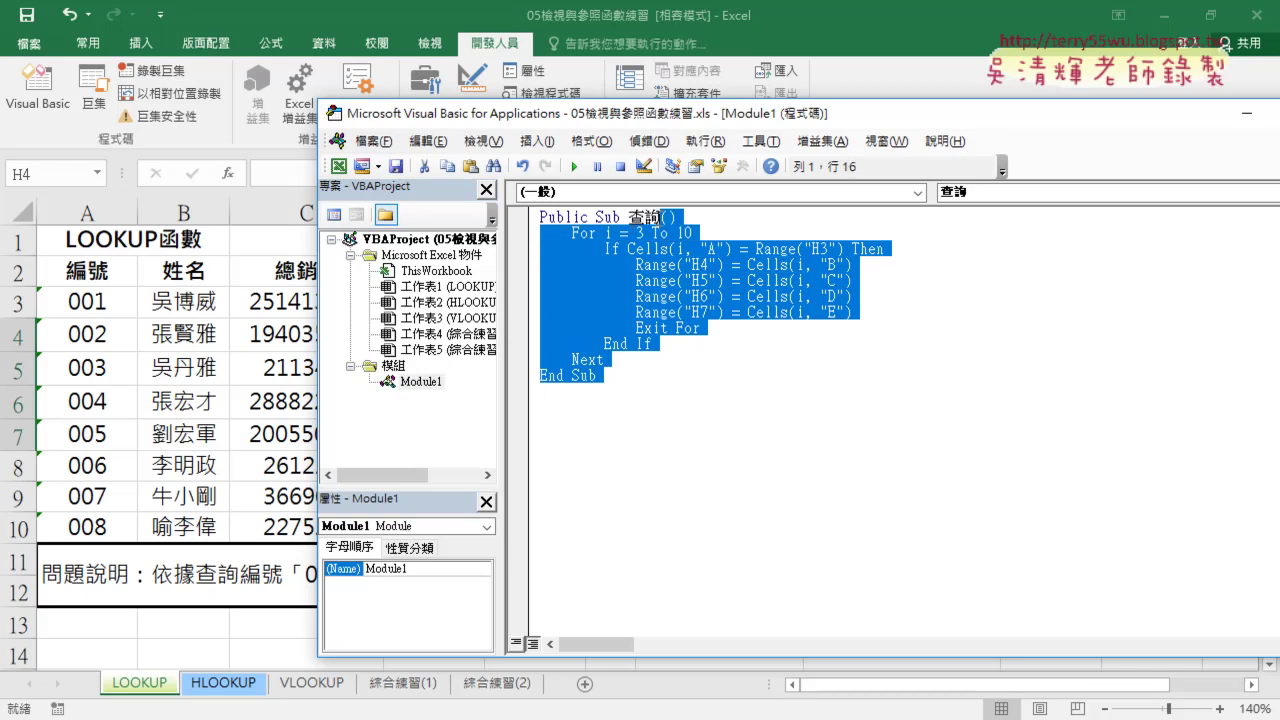
left_click_drag(596, 217, 458, 216)
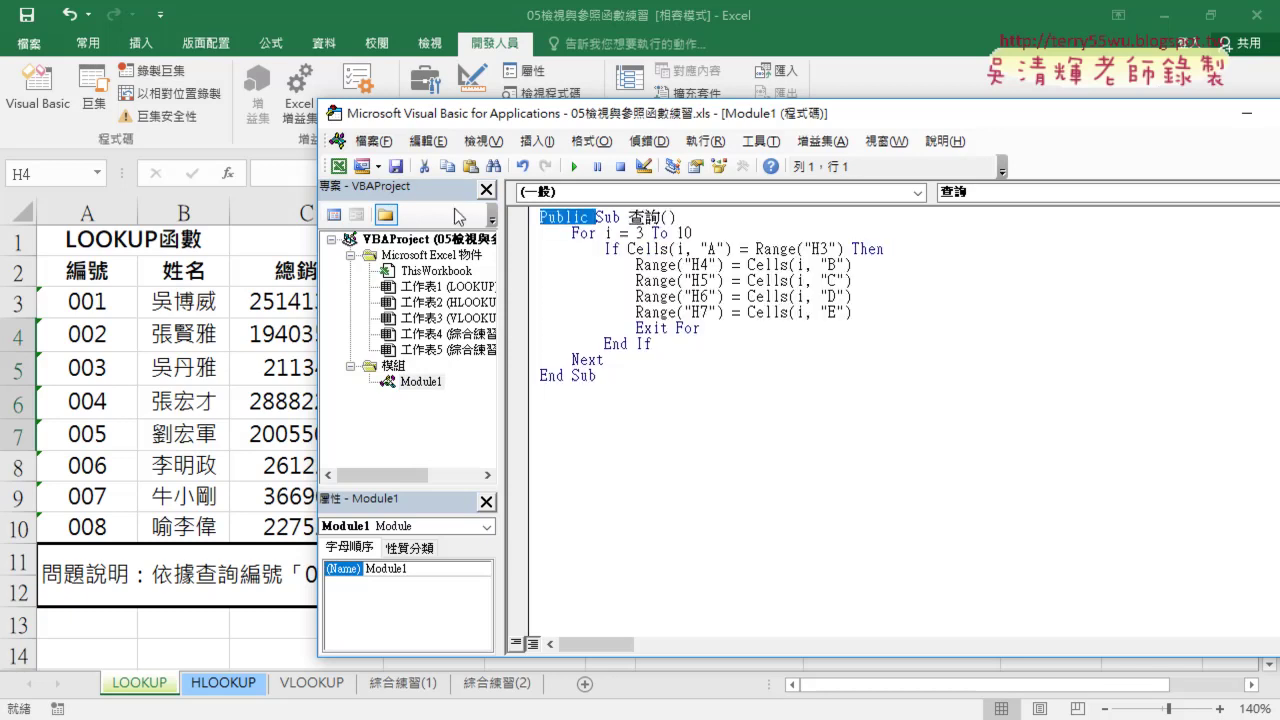
key("Delete")
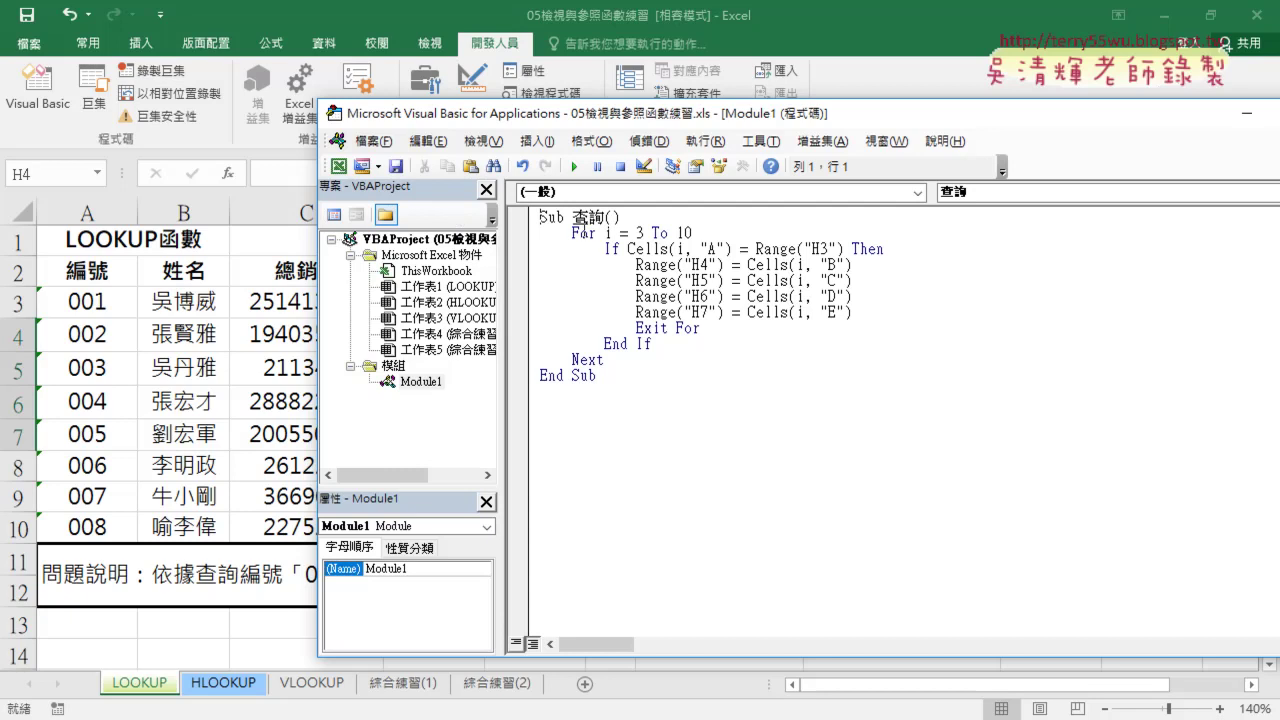
left_click_drag(604, 217, 617, 391)
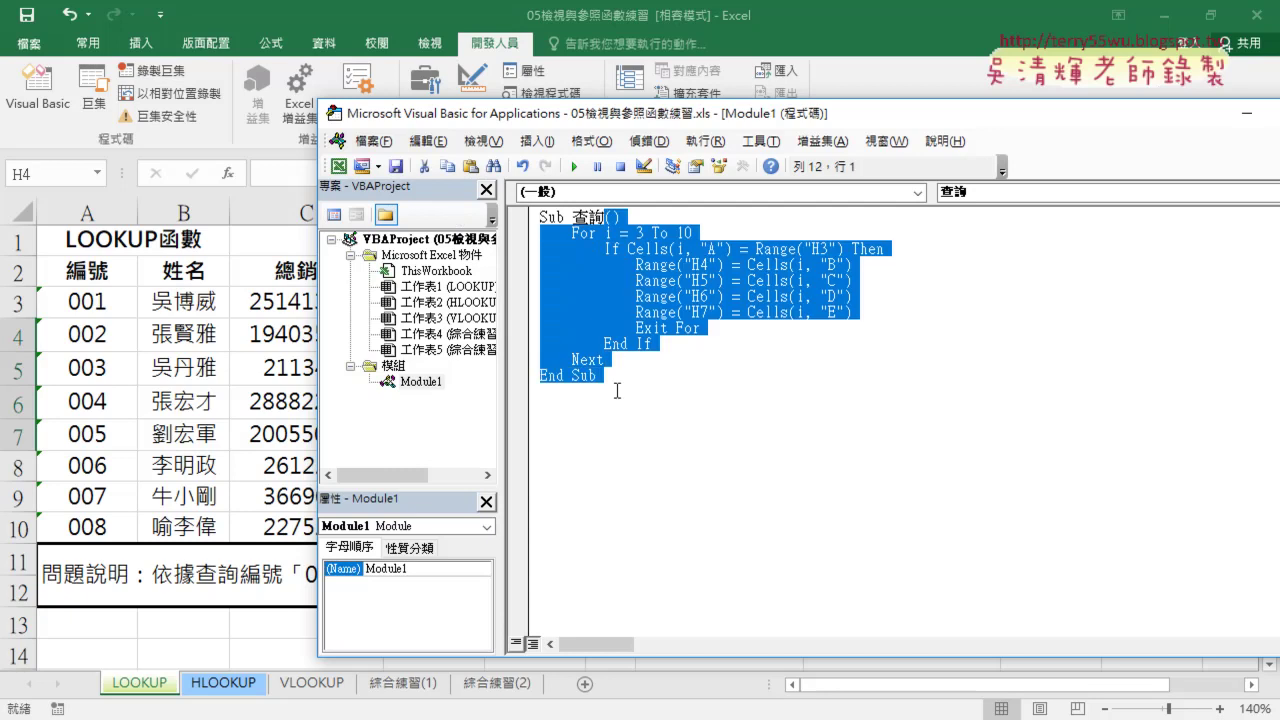
key("Delete")
key("Return")
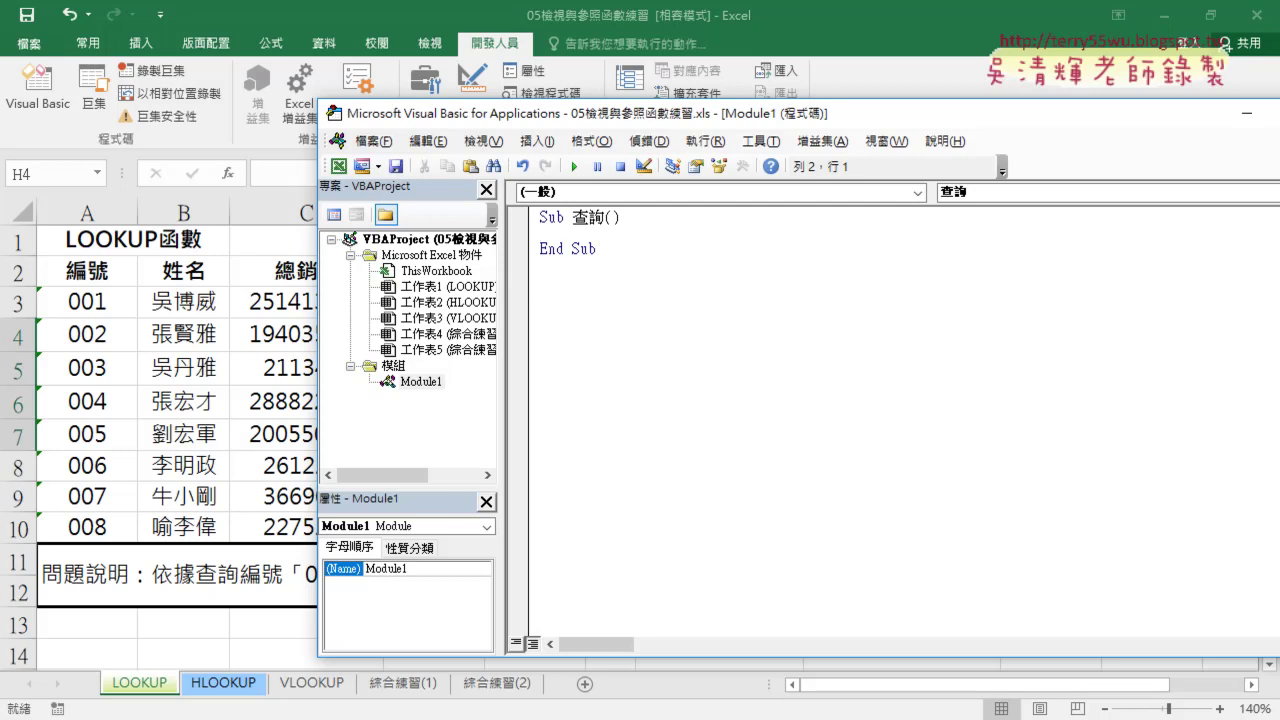
key("ctrl+z")
key("ctrl+z")
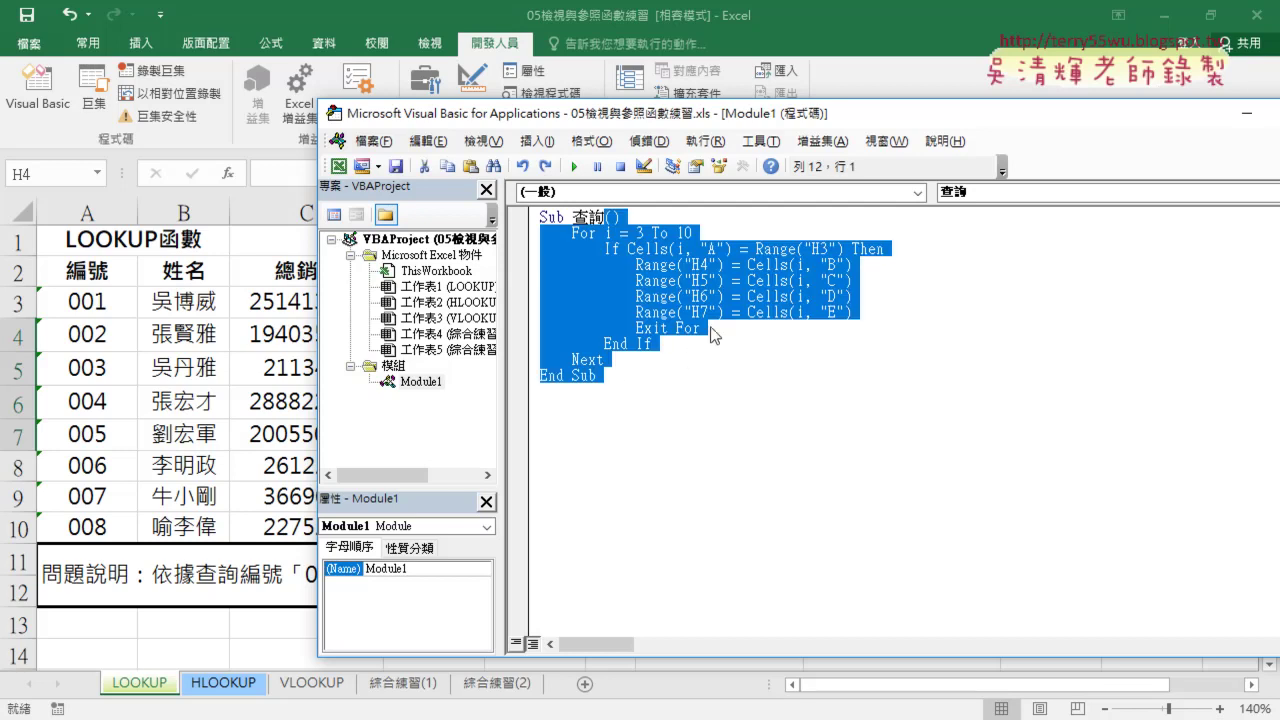
left_click_drag(712, 330, 509, 262)
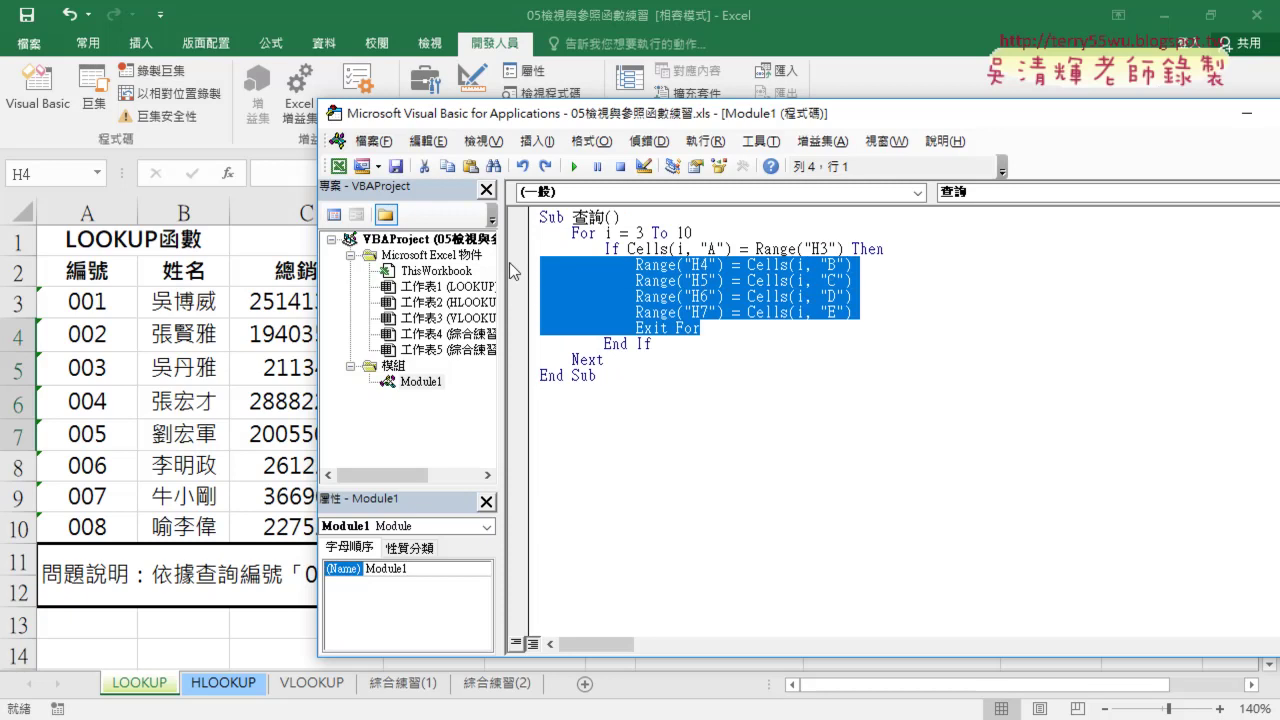
key("Delete")
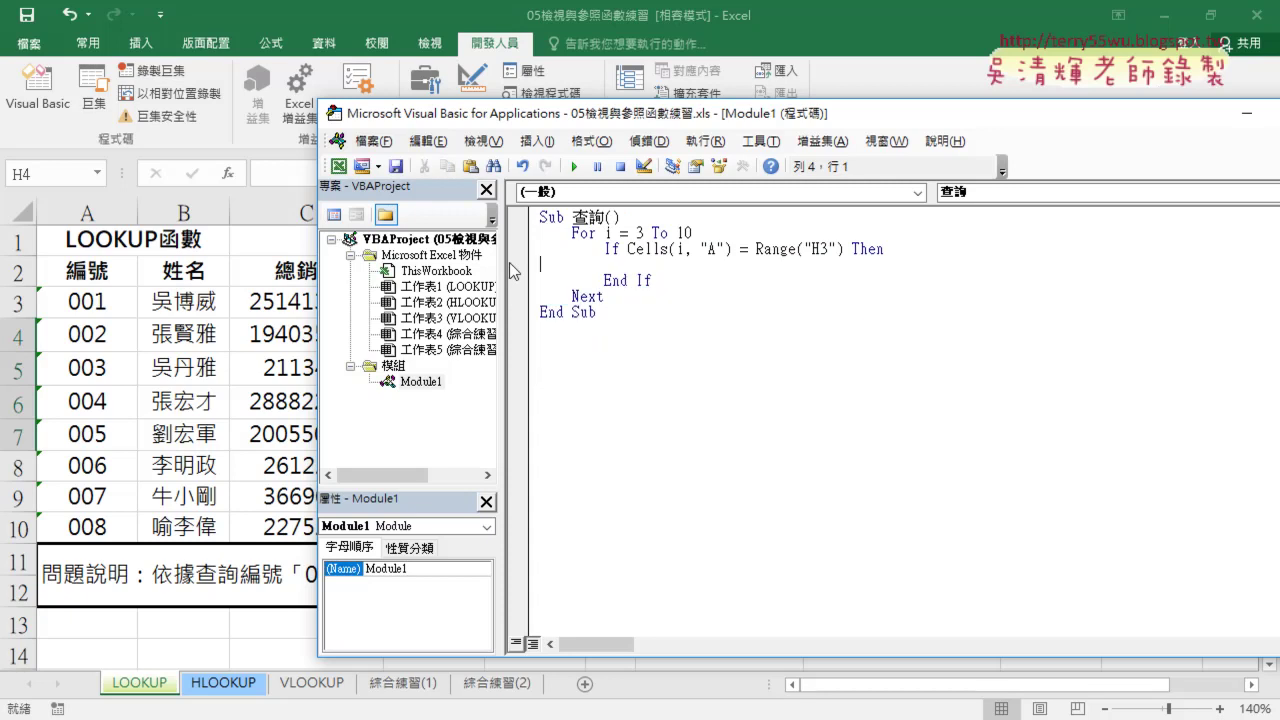
Review the For i = 3 To 10 loop and Cells(i condition, then move the editor down to expose H3 and H4
left_click(637, 233)
left_click(577, 296)
left_click_drag(628, 249, 843, 249)
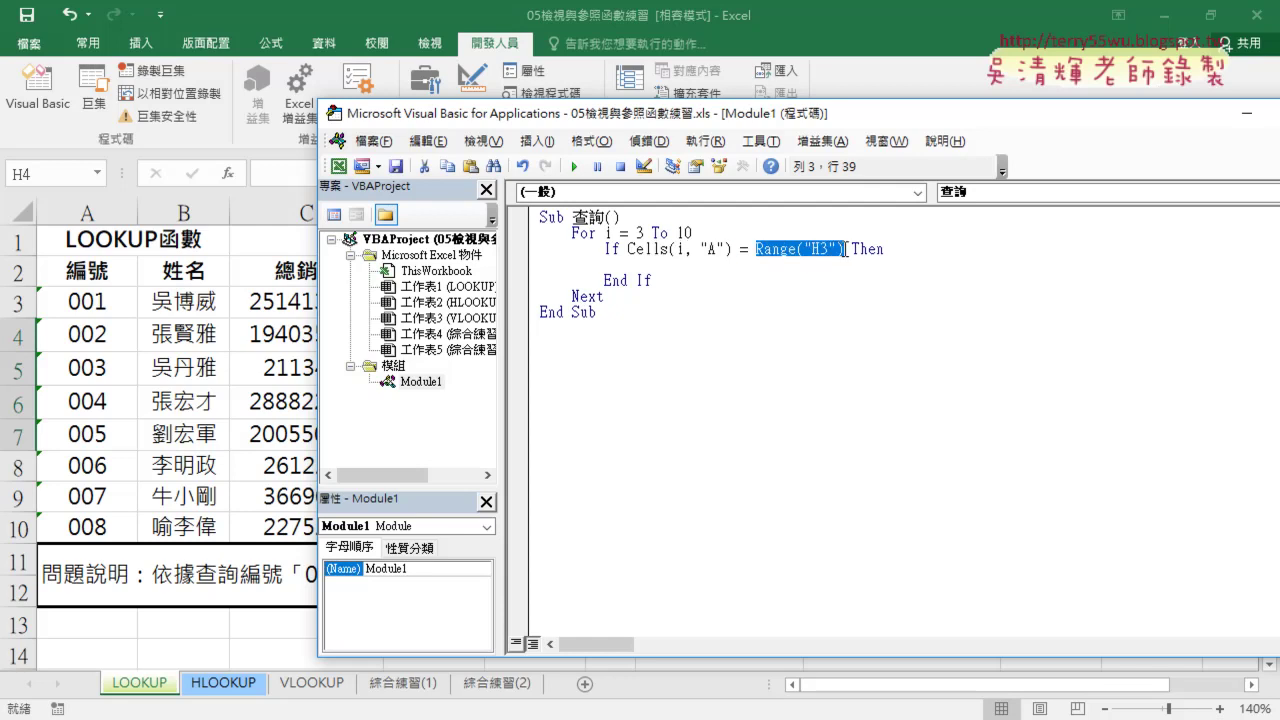
left_click_drag(775, 113, 779, 353)
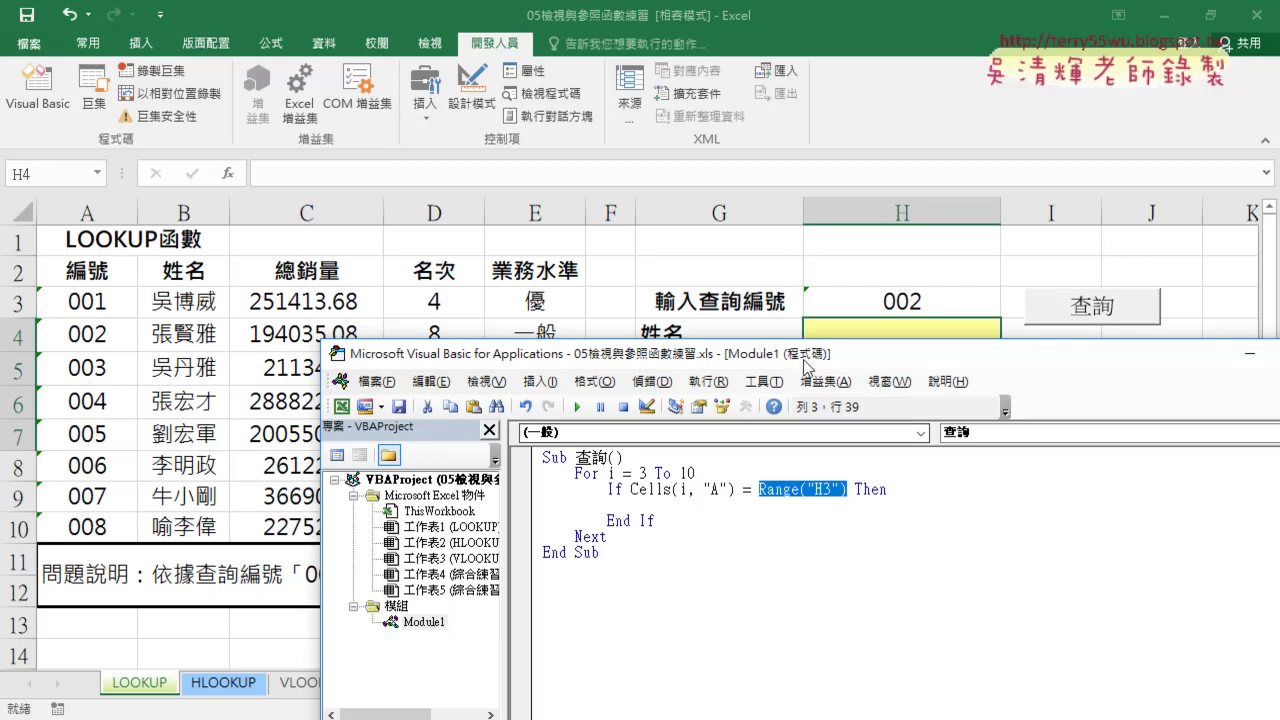
left_click_drag(808, 362, 800, 380)
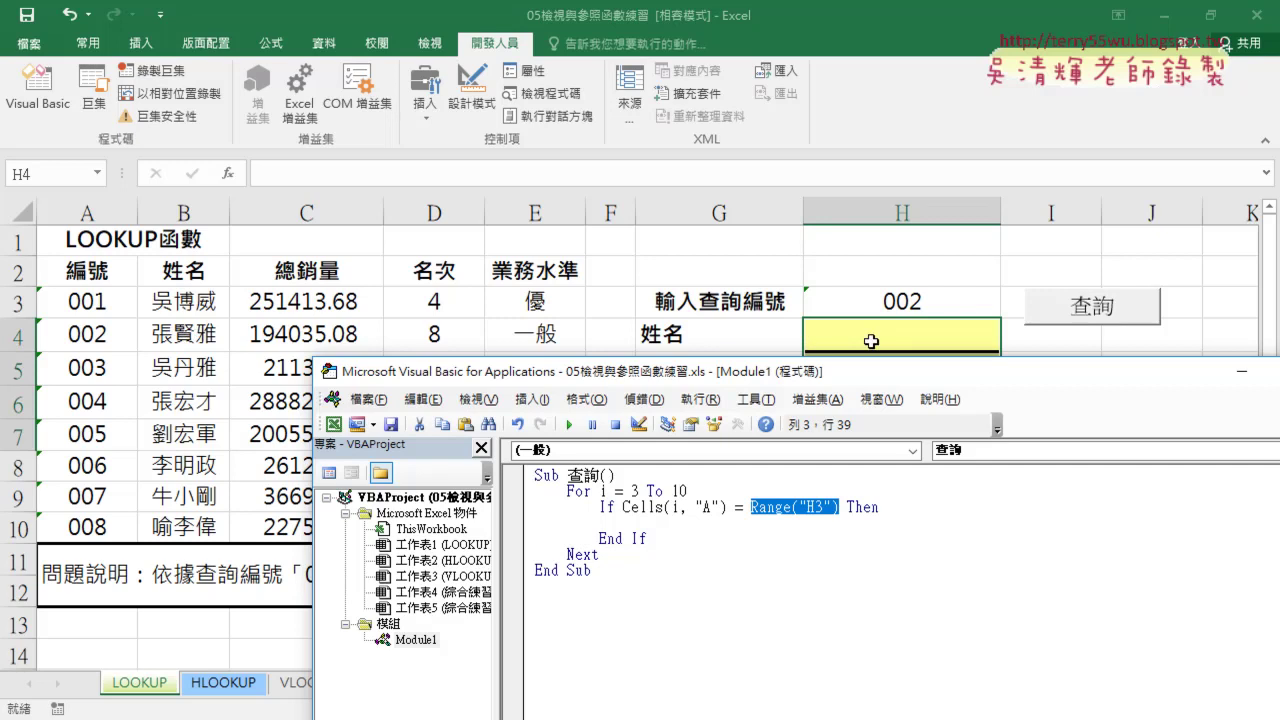
Start an indented Range("H4") = line inside the empty If block
left_click(694, 520)
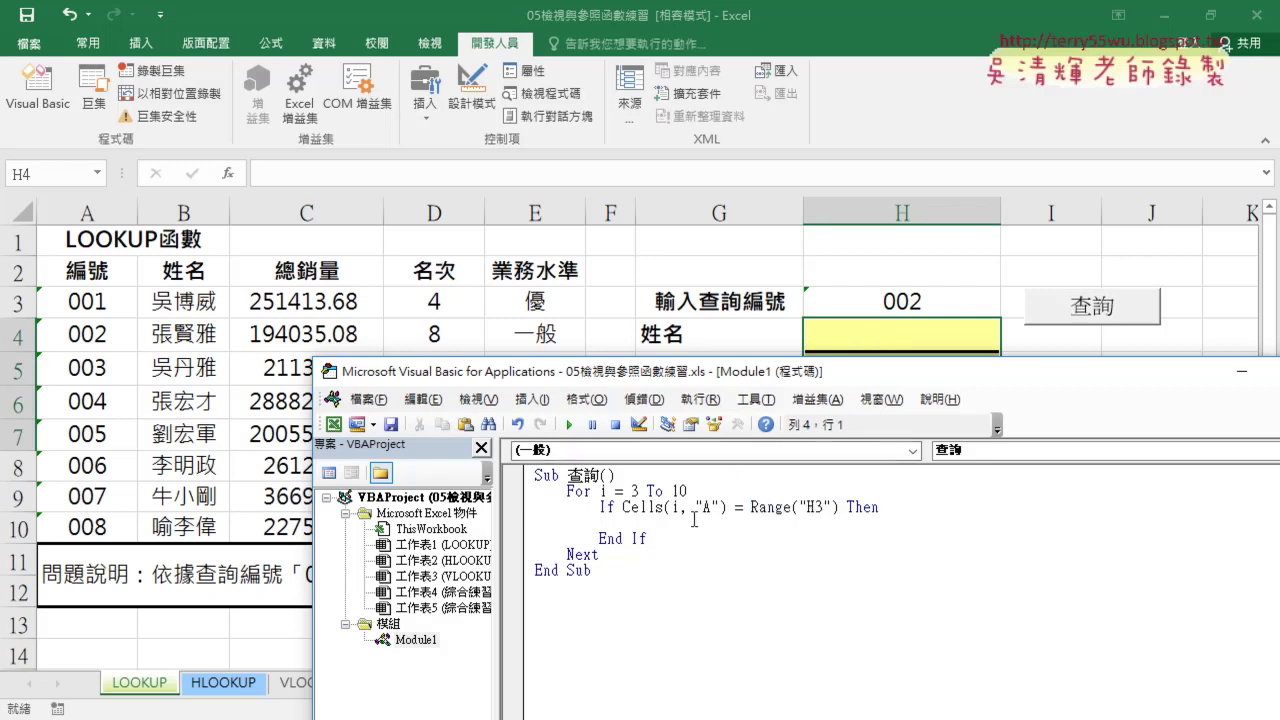
key("Tab")
key("Tab")
key("Tab")
left_click_drag(838, 507, 697, 523)
type("4")
left_click(731, 530)
type("=")
Complete the line as Range("H4") = Cells(i, "B") and start a new line below it
left_click(665, 512)
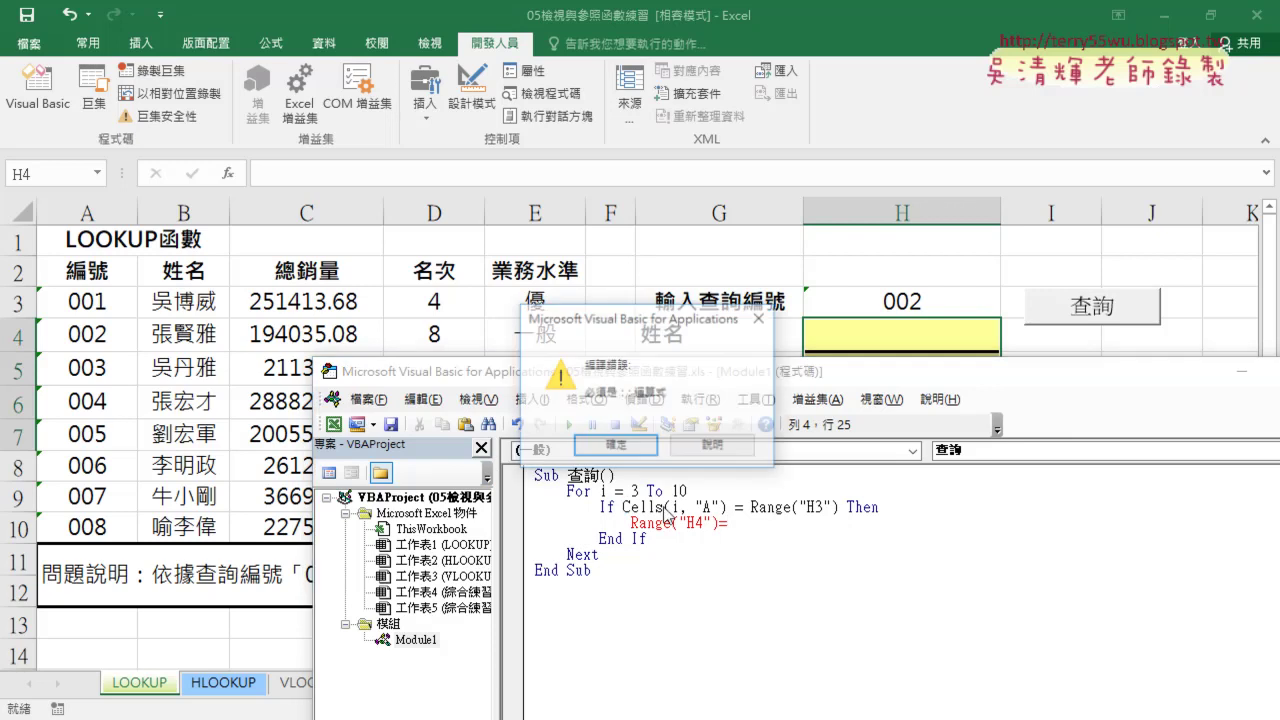
key("Return")
double_click(660, 508)
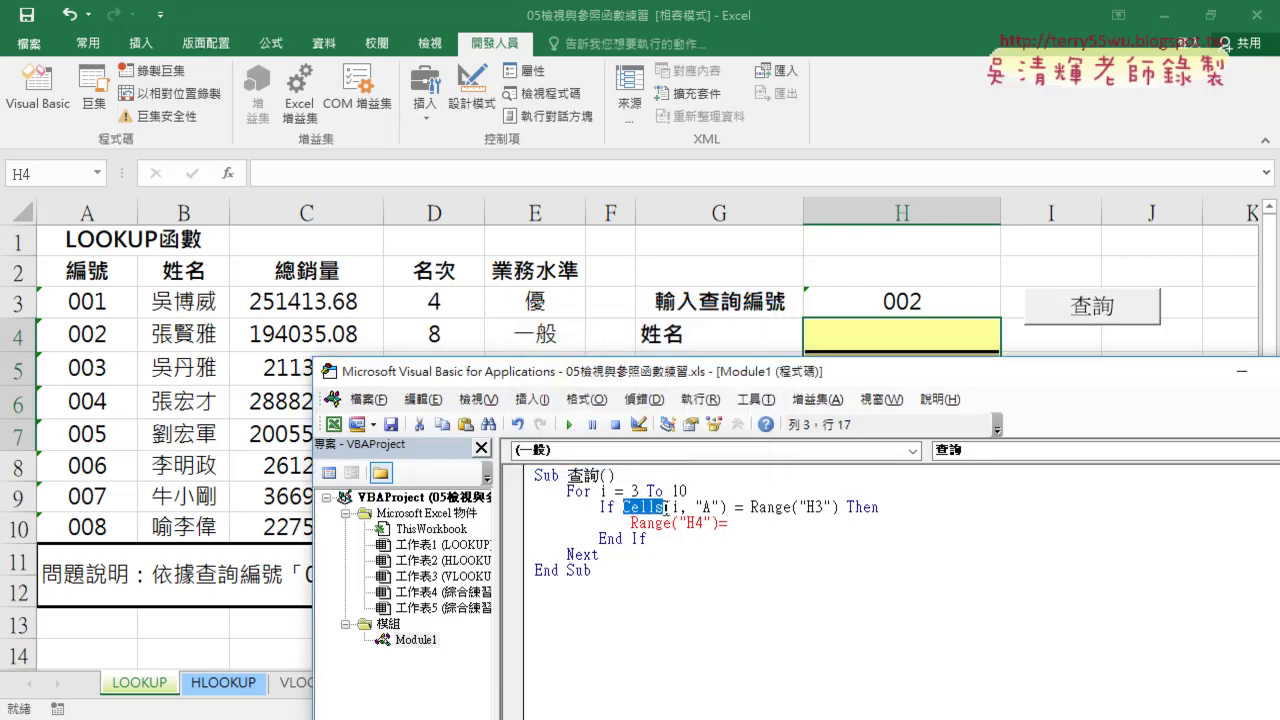
mouse_move(665, 510)
left_mouse_down()
mouse_move(728, 508)
mouse_move(738, 525)
left_mouse_up()
double_click(811, 523)
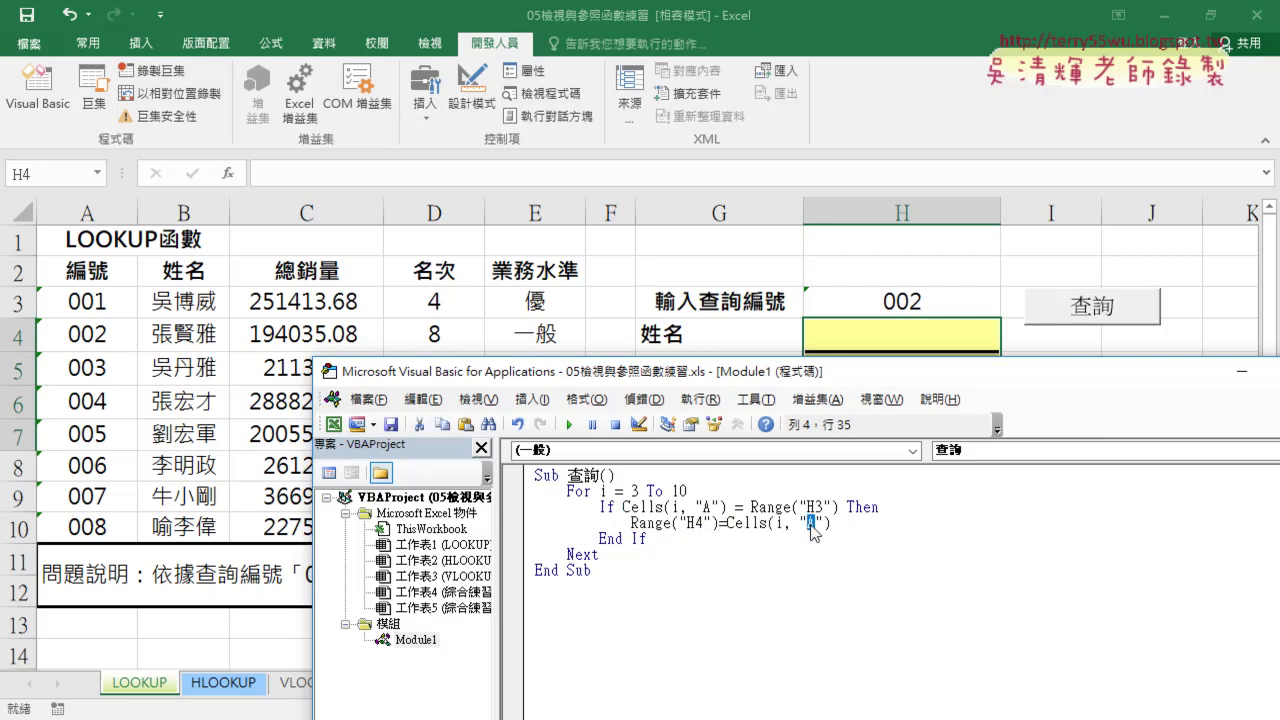
type("B")
key("Right")
key("Right")
key("Return")
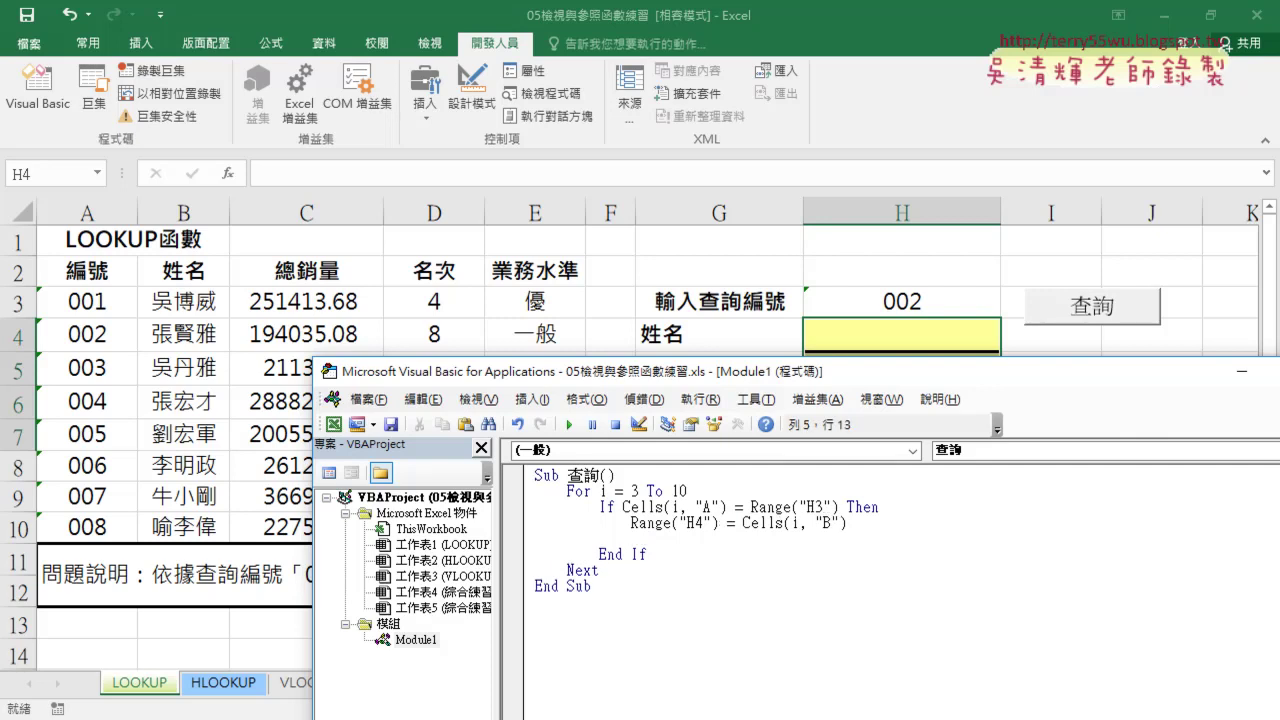
Duplicate the H4 assignment three times, changing the targets to H5, H6 and H7
mouse_move(848, 523)
left_mouse_down()
mouse_move(632, 523)
mouse_move(632, 538)
left_mouse_up()
key("Return")
type("Range(\"H4\") = Cells(i, \"B\")")
key("Return")
type("Range(\"H4\") = Cells(i, \"B\")")
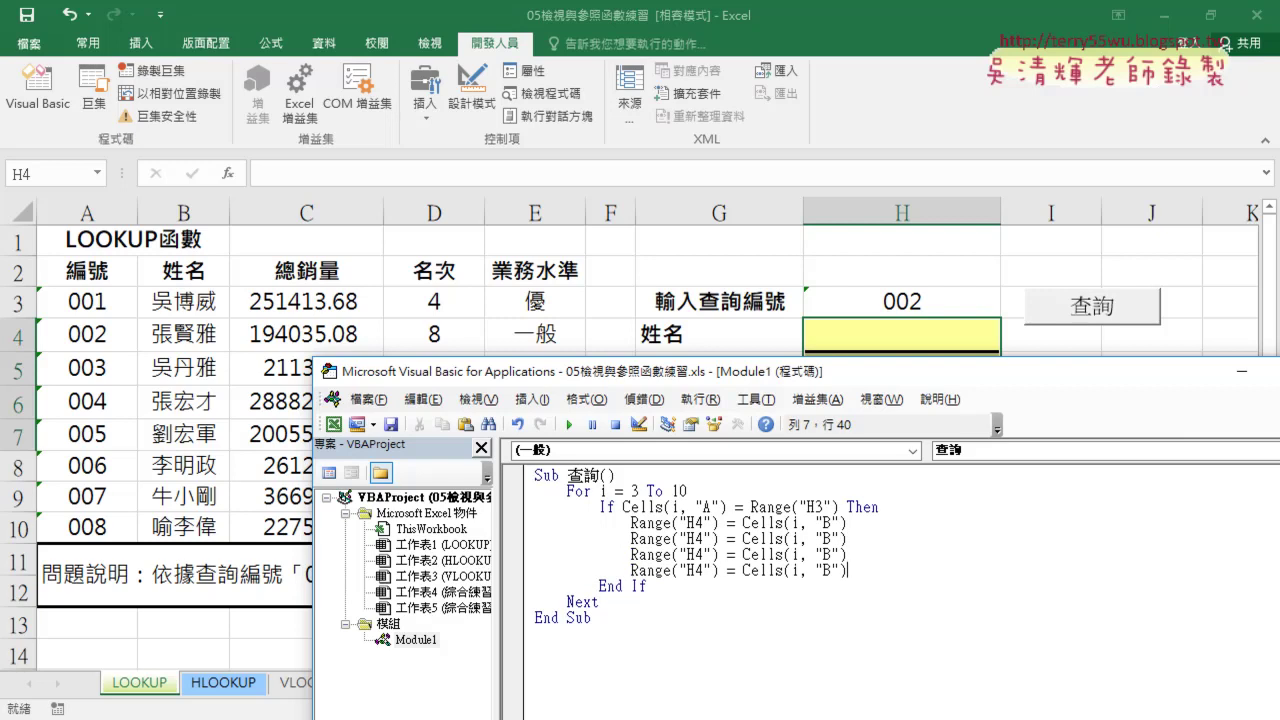
left_click(702, 540)
left_click_drag(702, 540, 696, 540)
type("5")
left_click(703, 554)
key("BackSpace")
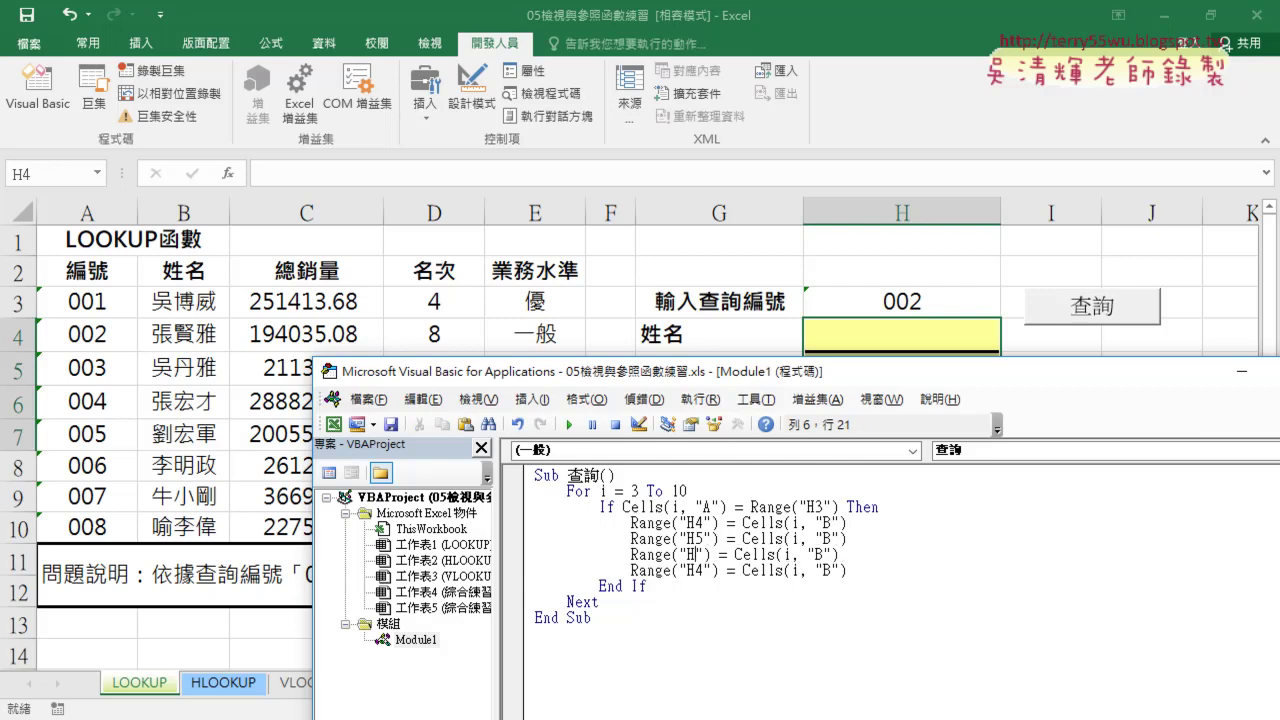
type("6")
left_click(704, 570)
key("BackSpace")
type("7")
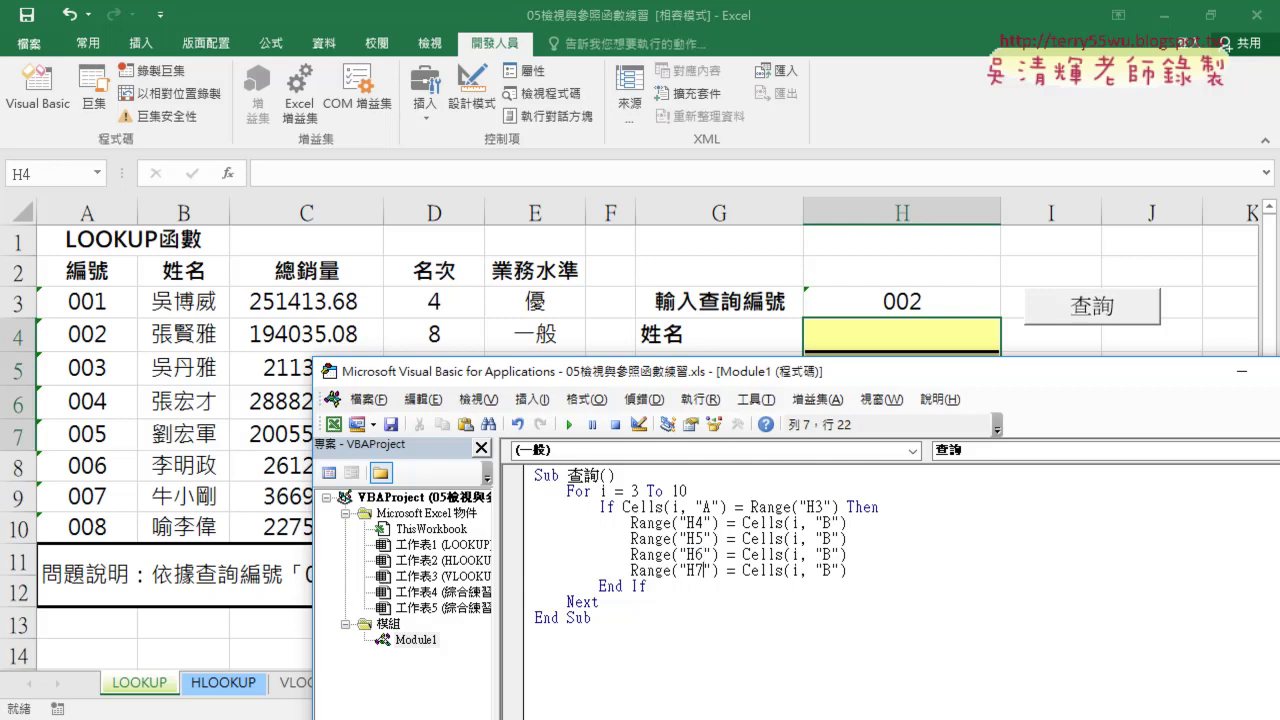
Change the source columns of the H5, H6 and H7 lines to C, D and E
left_click(745, 522)
left_click(832, 538)
key("BackSpace")
type("C")
left_click(835, 554)
key("BackSpace")
type("D")
left_click(835, 570)
key("BackSpace")
type("E")
Back on the worksheet, choose 003 as the lookup number in H3
left_click(913, 303)
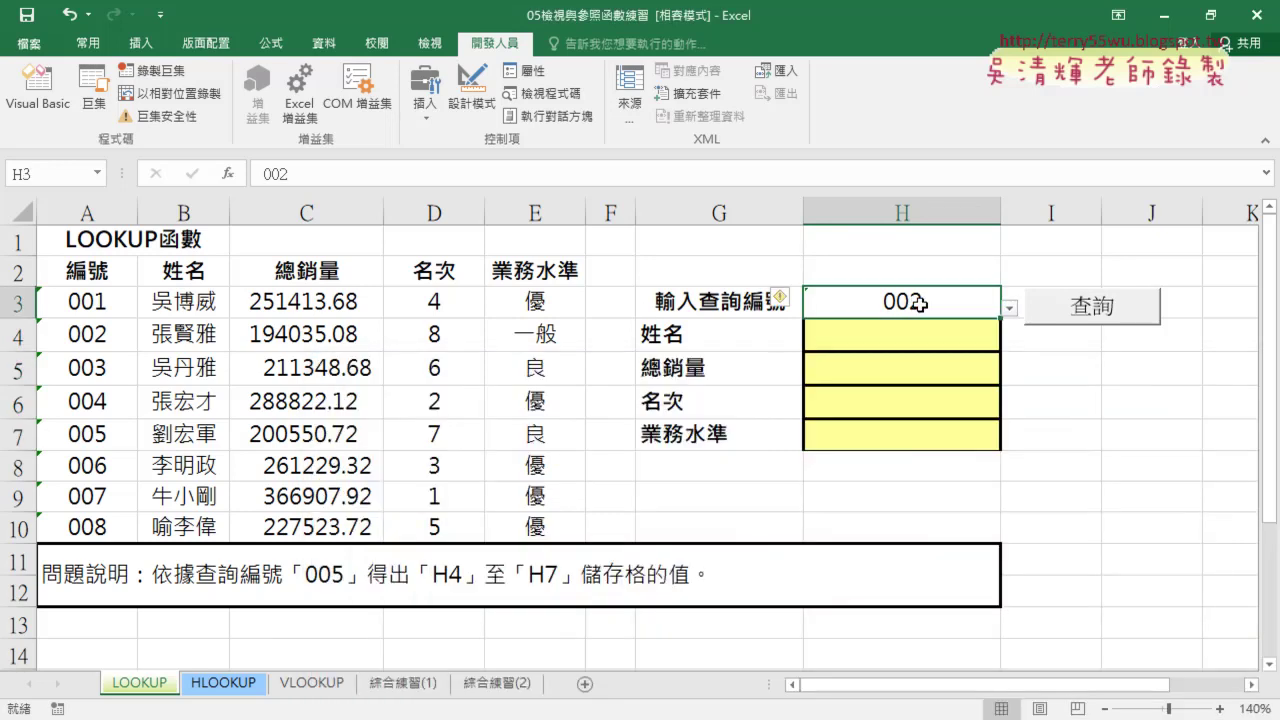
left_click(1011, 308)
left_click(910, 371)
Run 查詢 for number 003 and compare the results with the values in C5:E5
left_click(1011, 308)
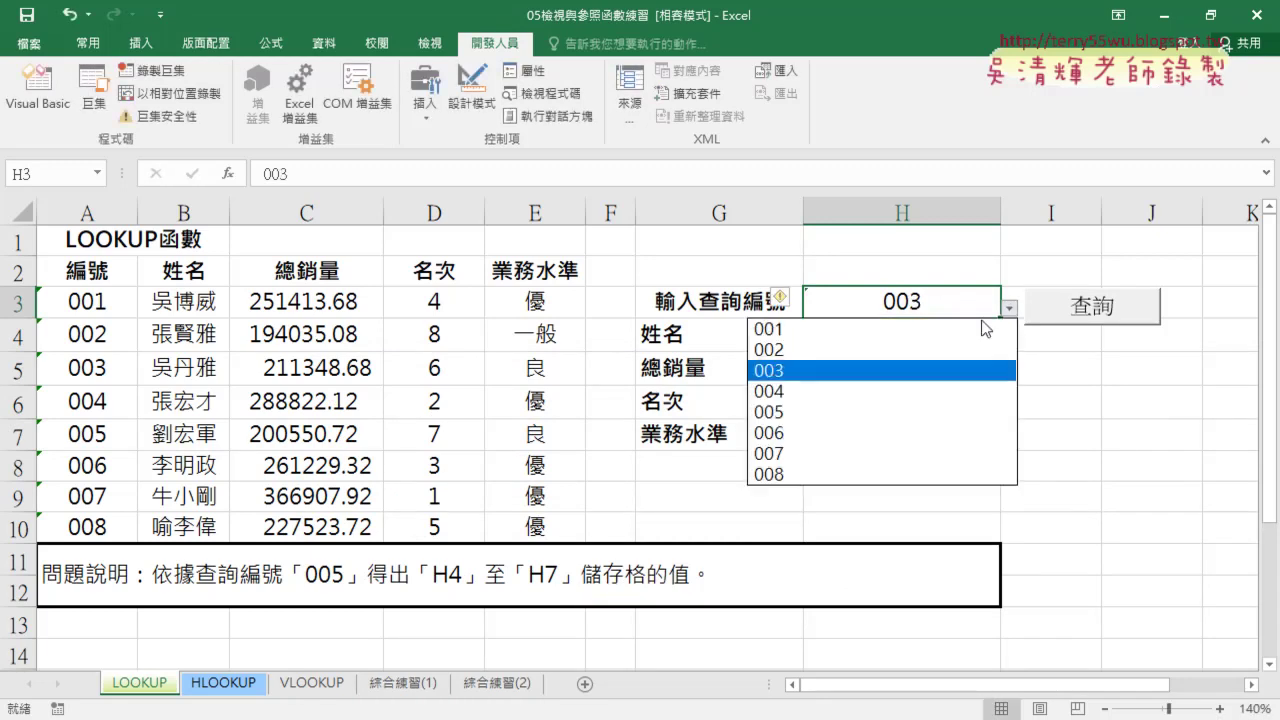
left_click(913, 364)
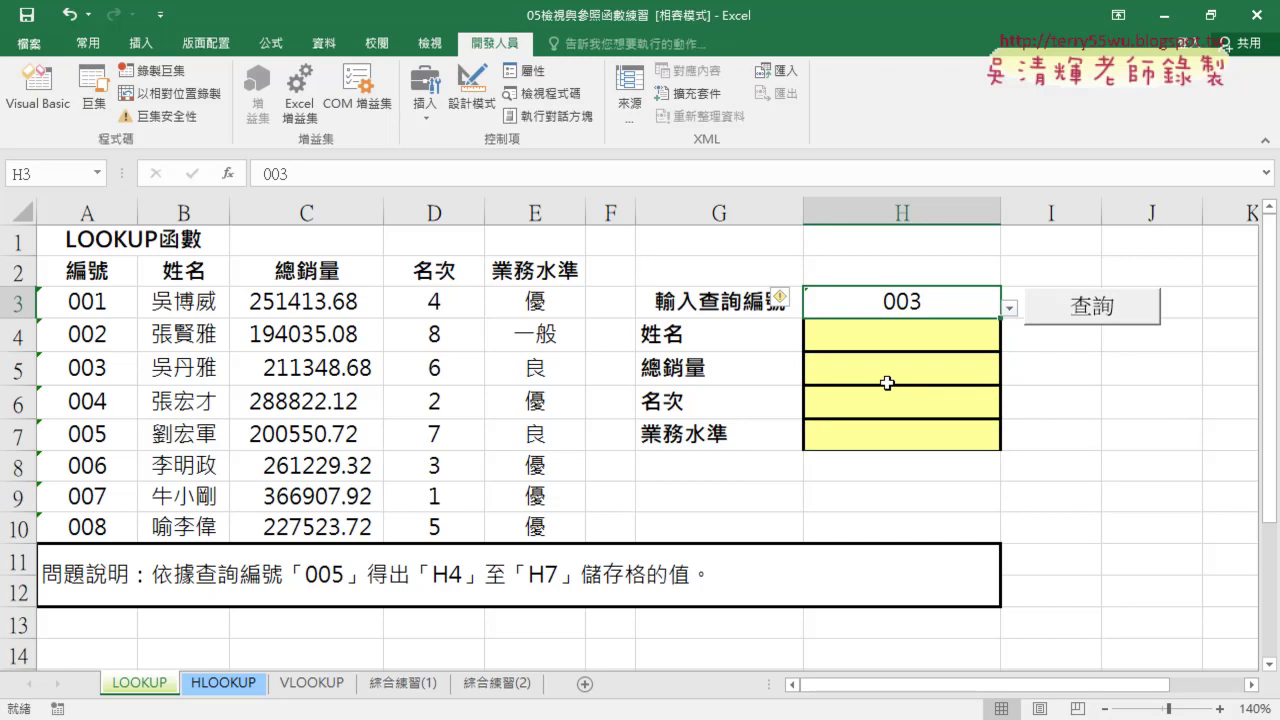
left_click(1092, 315)
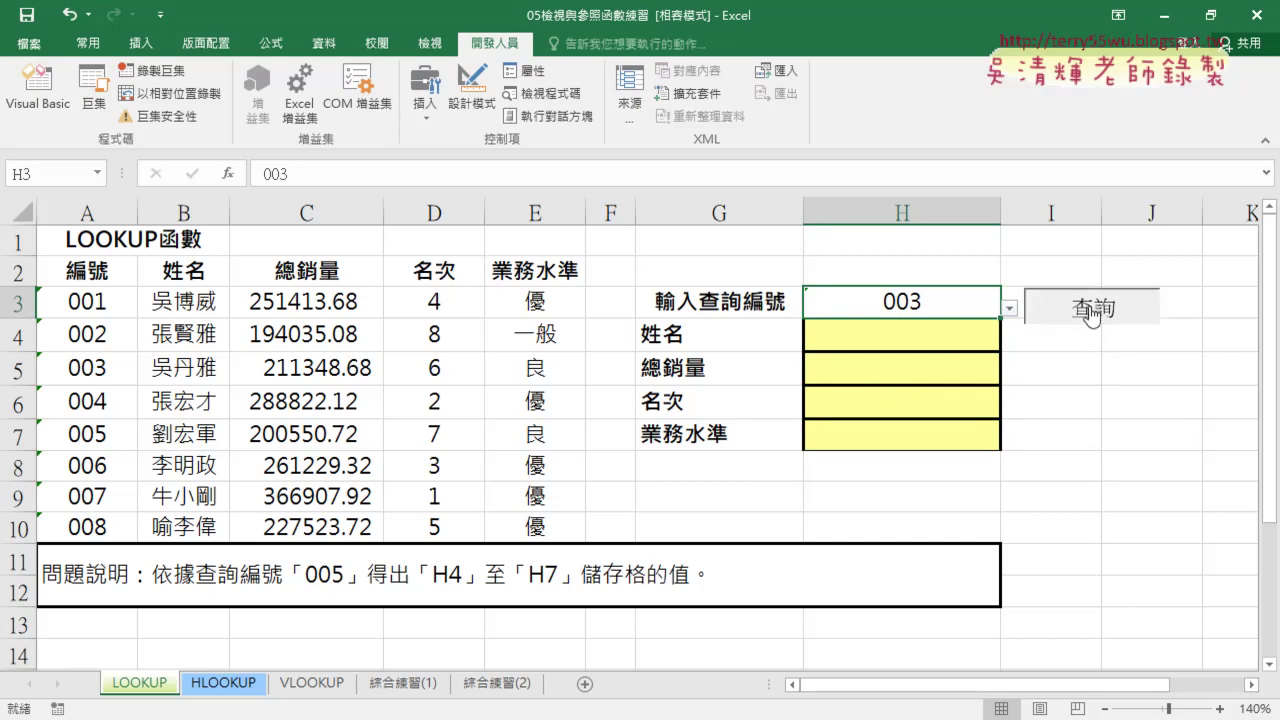
left_click_drag(265, 367, 523, 371)
Choose 004 in H3 and run 查詢, filling H4:H7 with 288822.12, 2 and 優
left_click(1008, 310)
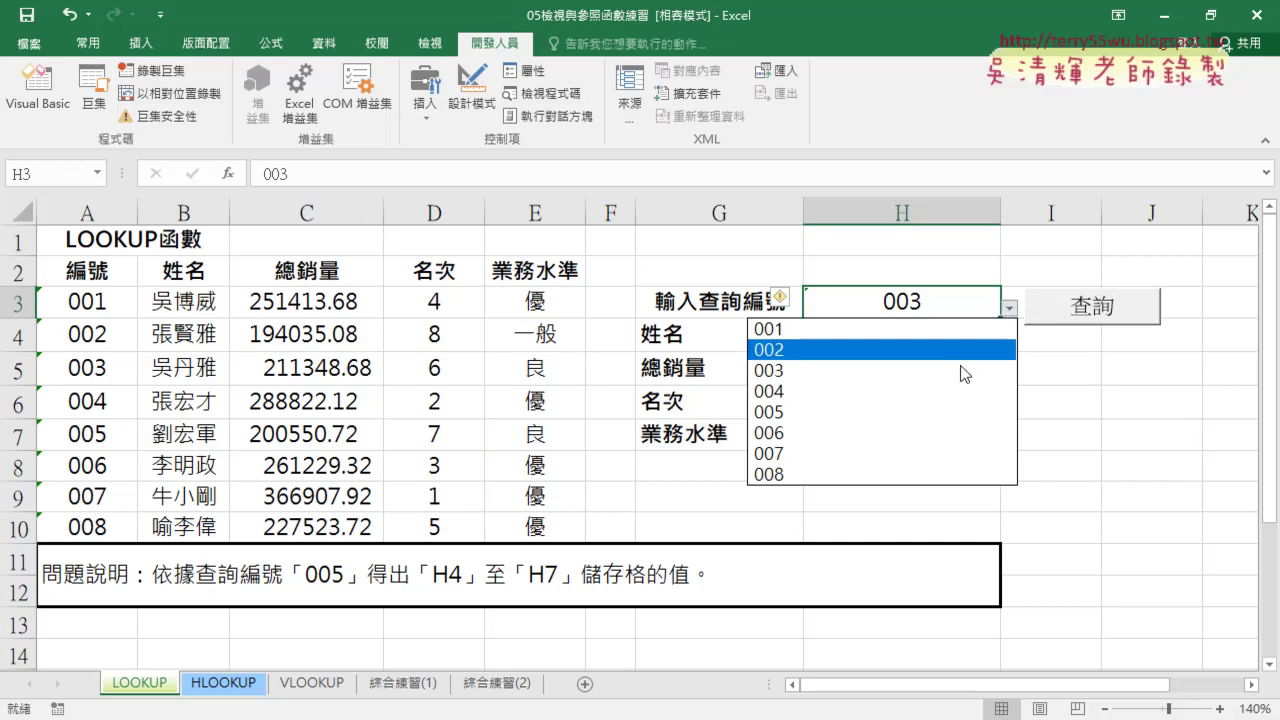
left_click(857, 397)
left_click(1108, 315)
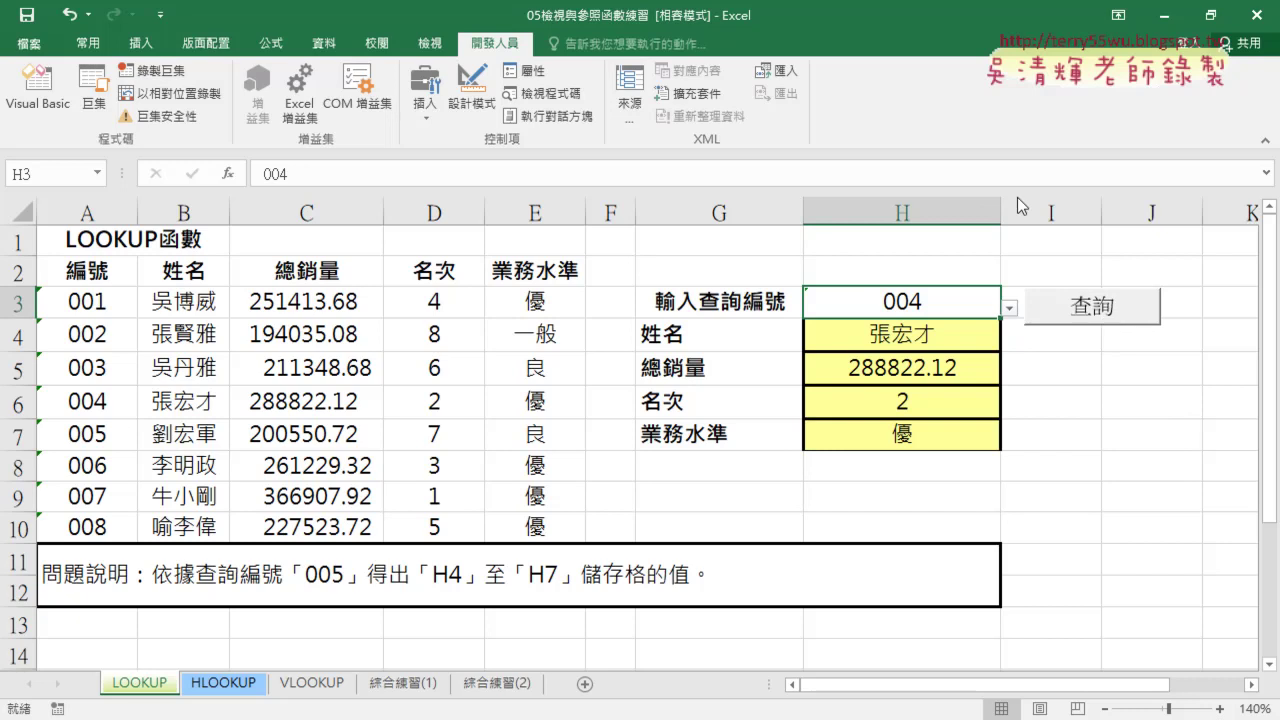
In the 查詢 macro, insert an Exit For line right after the Range("H7") assignment
left_click(35, 106)
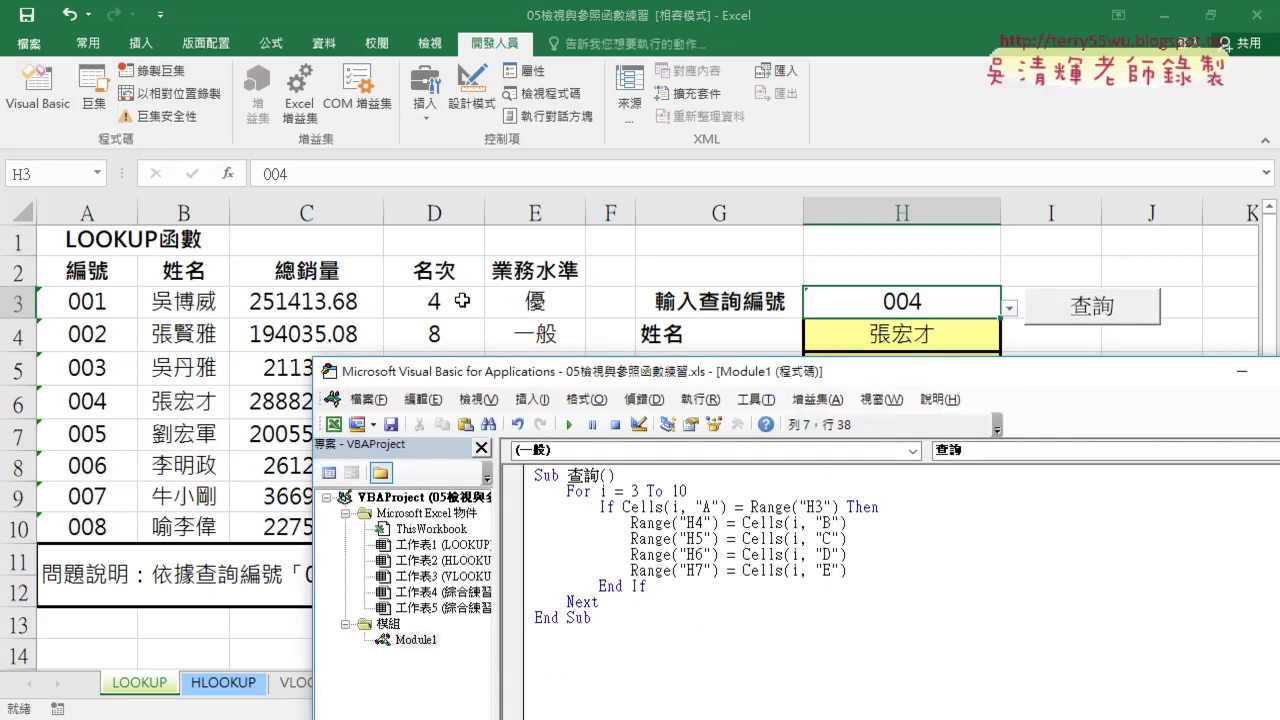
left_click_drag(512, 372, 330, 364)
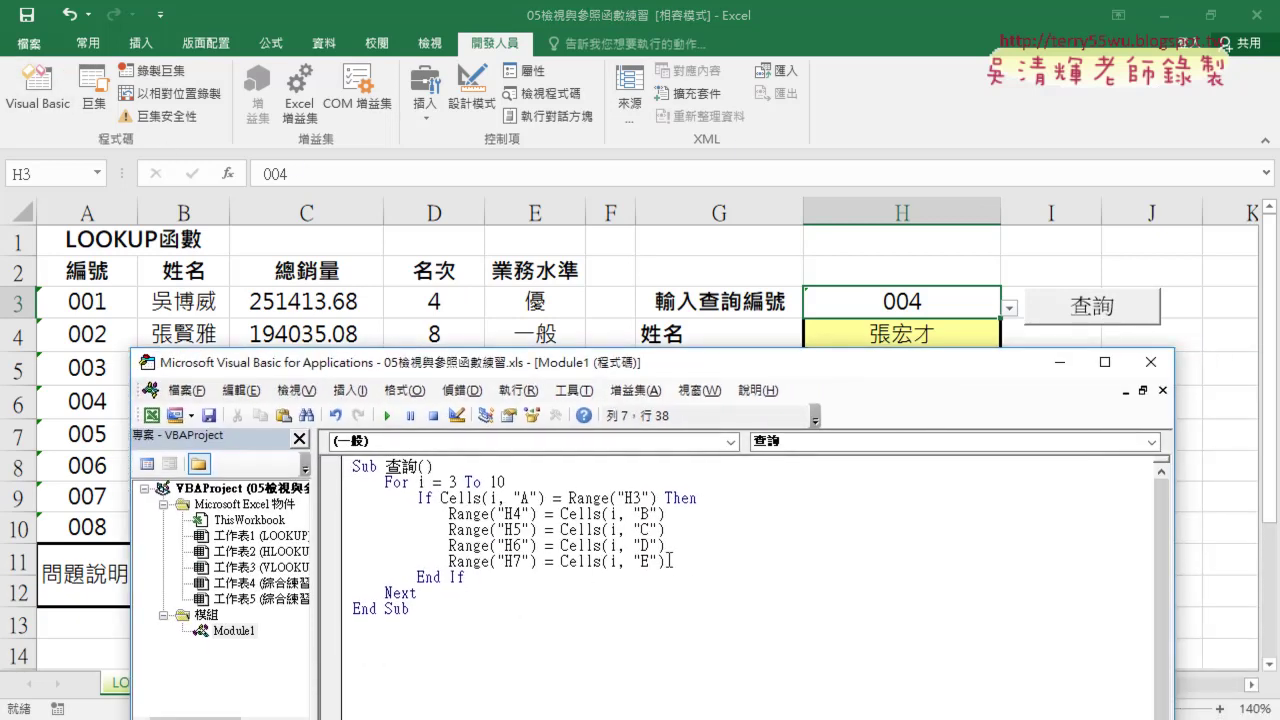
left_click_drag(667, 562, 332, 513)
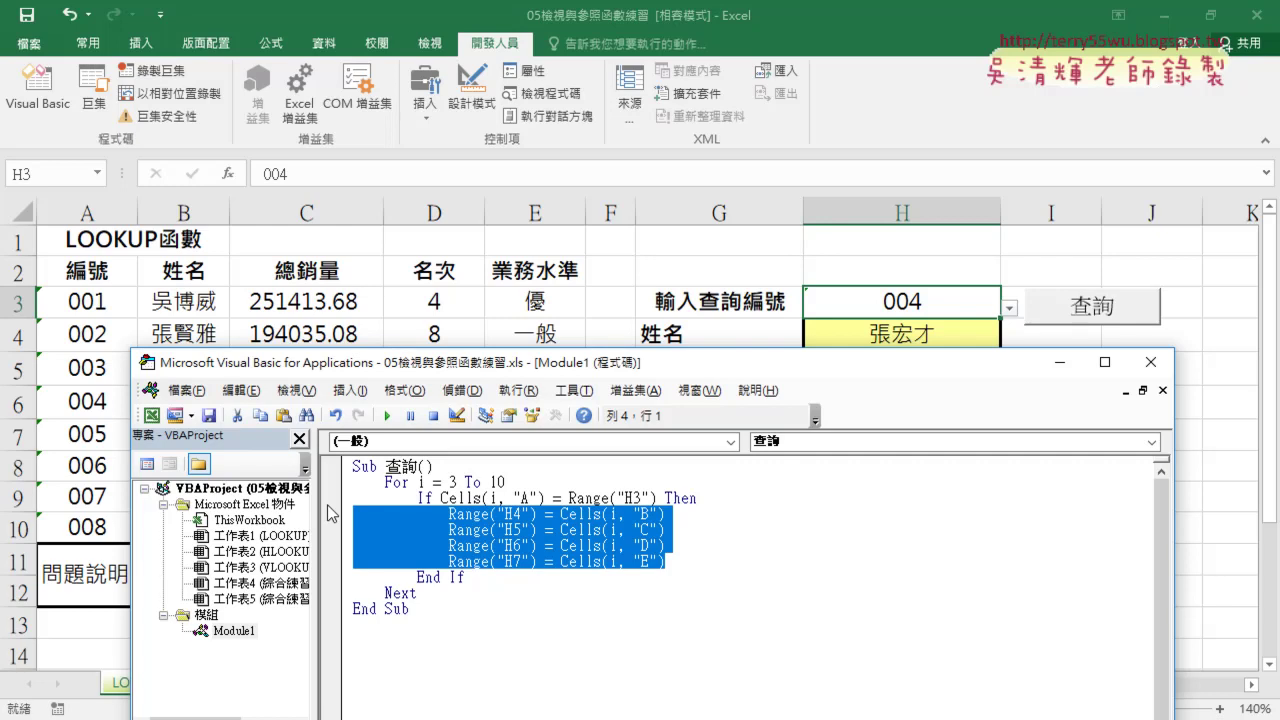
left_click(698, 563)
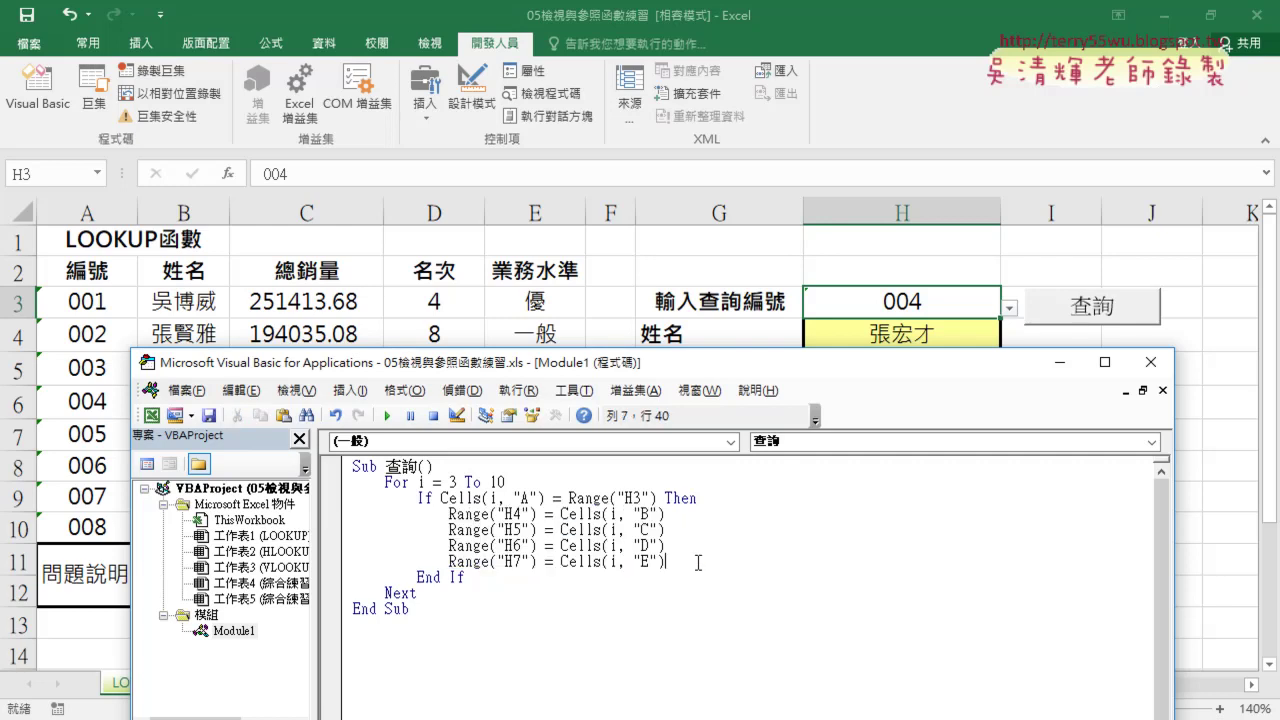
key("Return")
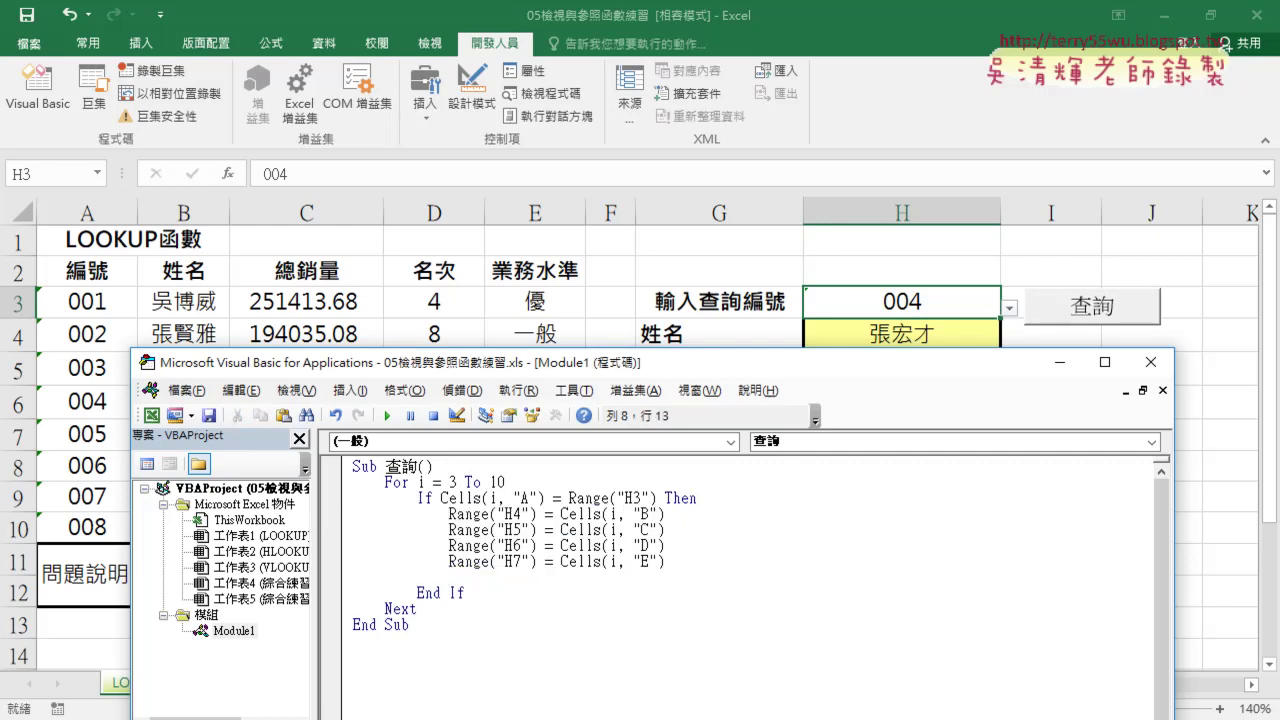
type("ex")
type("it fo")
type("r")
key("Down")
key("Up")
key("shift+Left")
key("shift+Left")
key("shift+Left")
key("shift+Left")
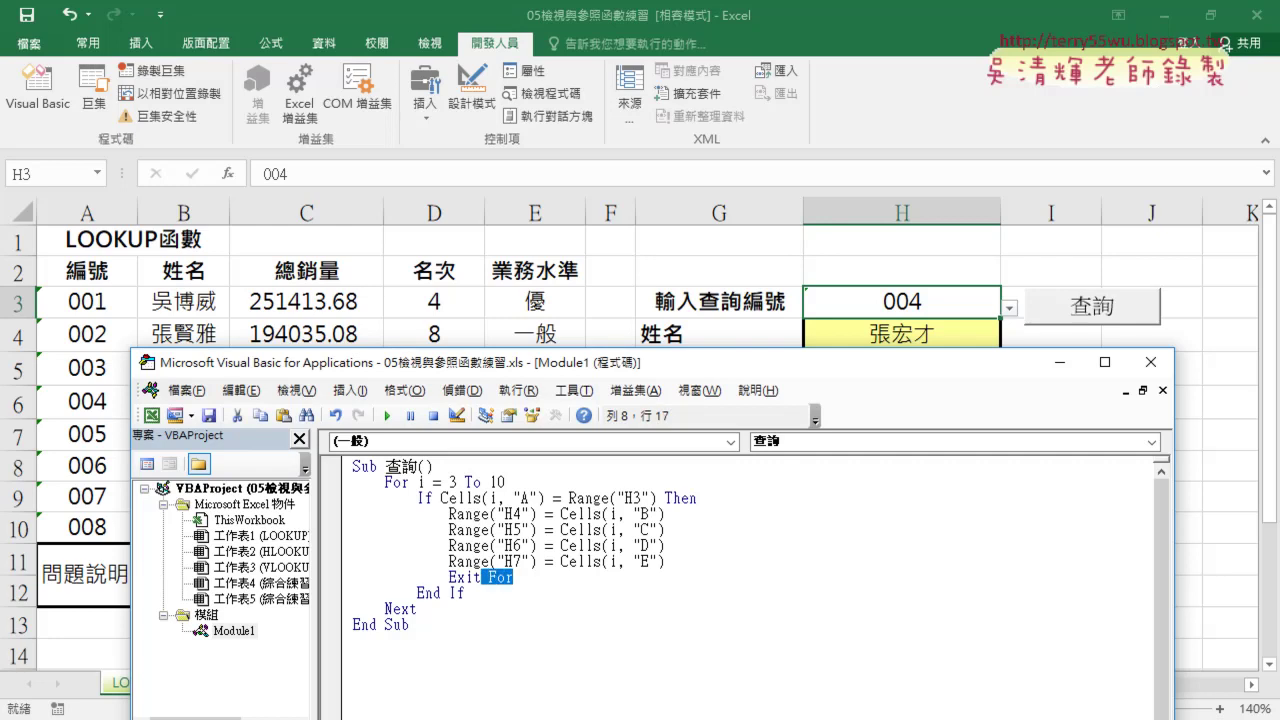
key("shift+Left")
key("shift+Left")
key("shift+Left")
key("shift+Left")
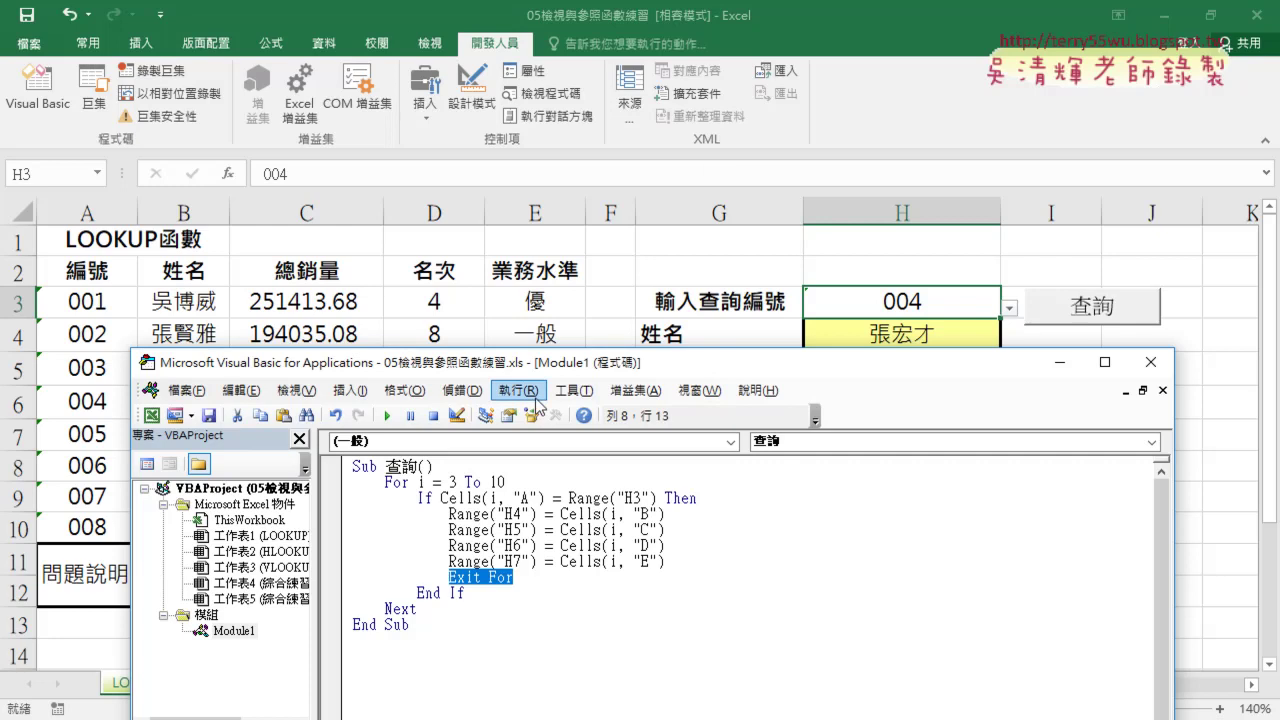
double_click(531, 498)
left_click_drag(538, 498, 514, 500)
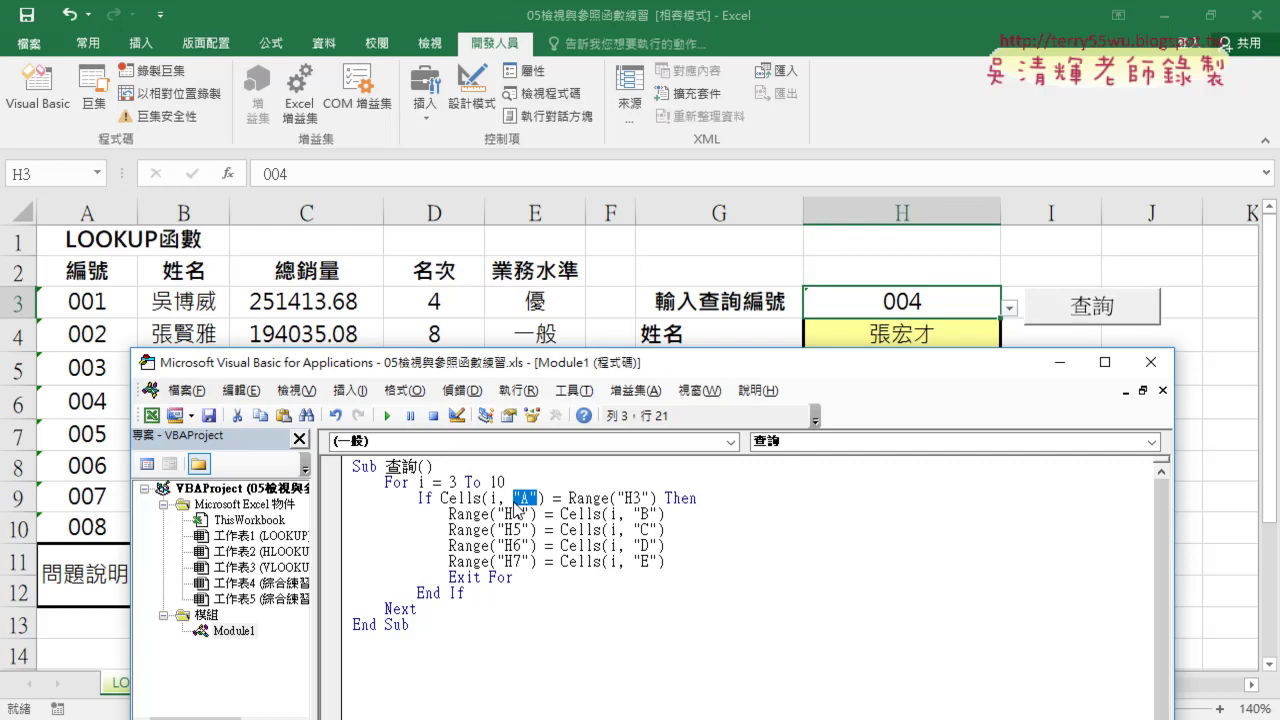
Run the 查詢 lookup for ID 003, then for 004, filling H4:H7 with 288822.12, 2 and 優
left_click(1009, 309)
left_click(964, 372)
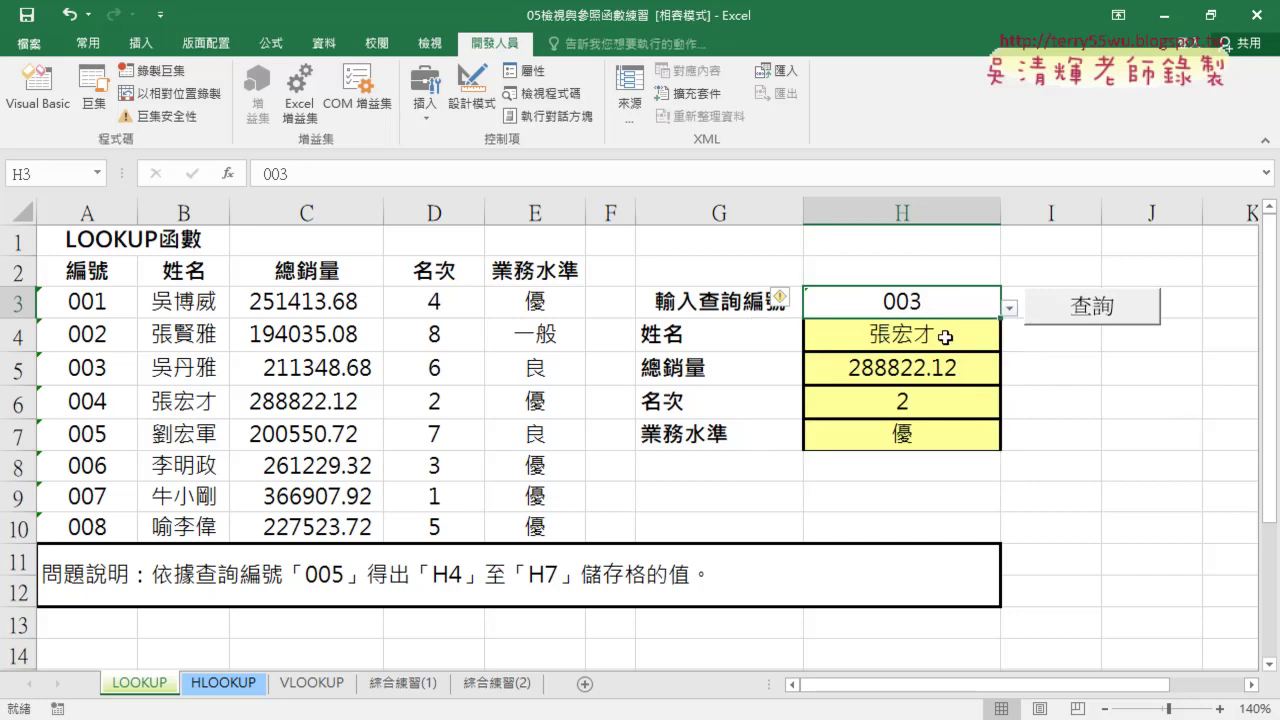
left_click(1090, 312)
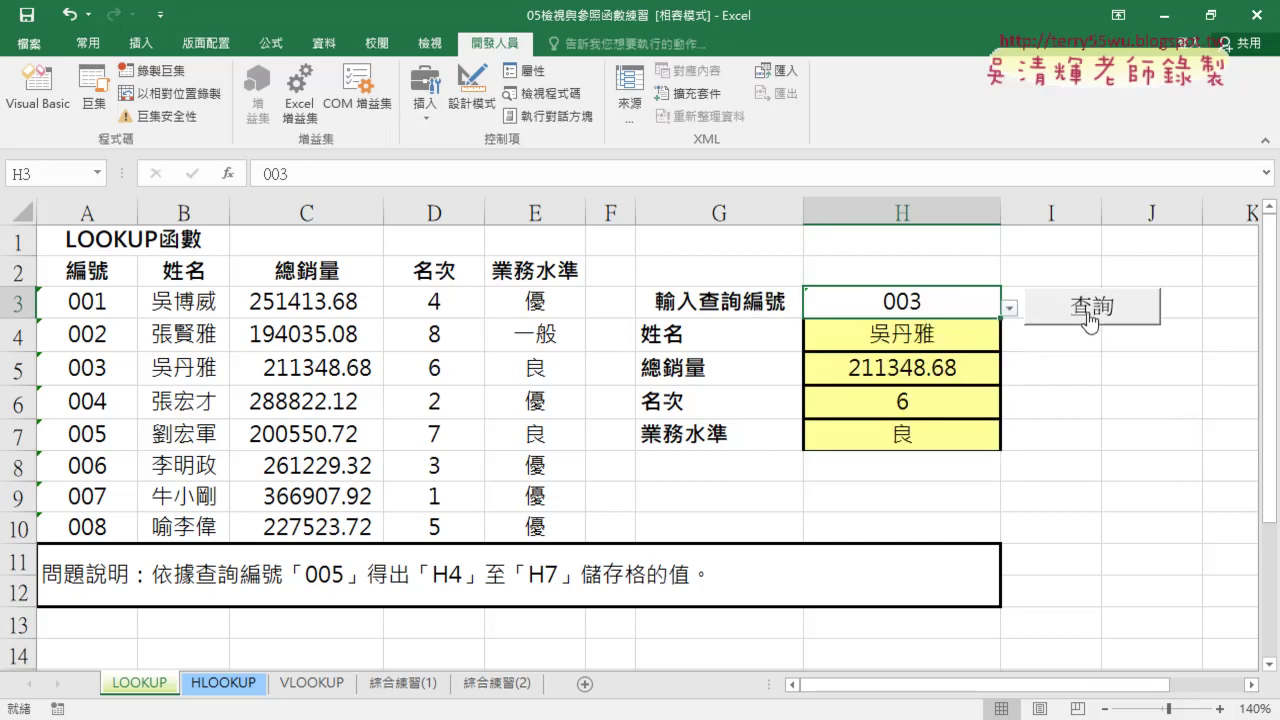
left_click(1009, 310)
left_click(955, 391)
left_click(1088, 318)
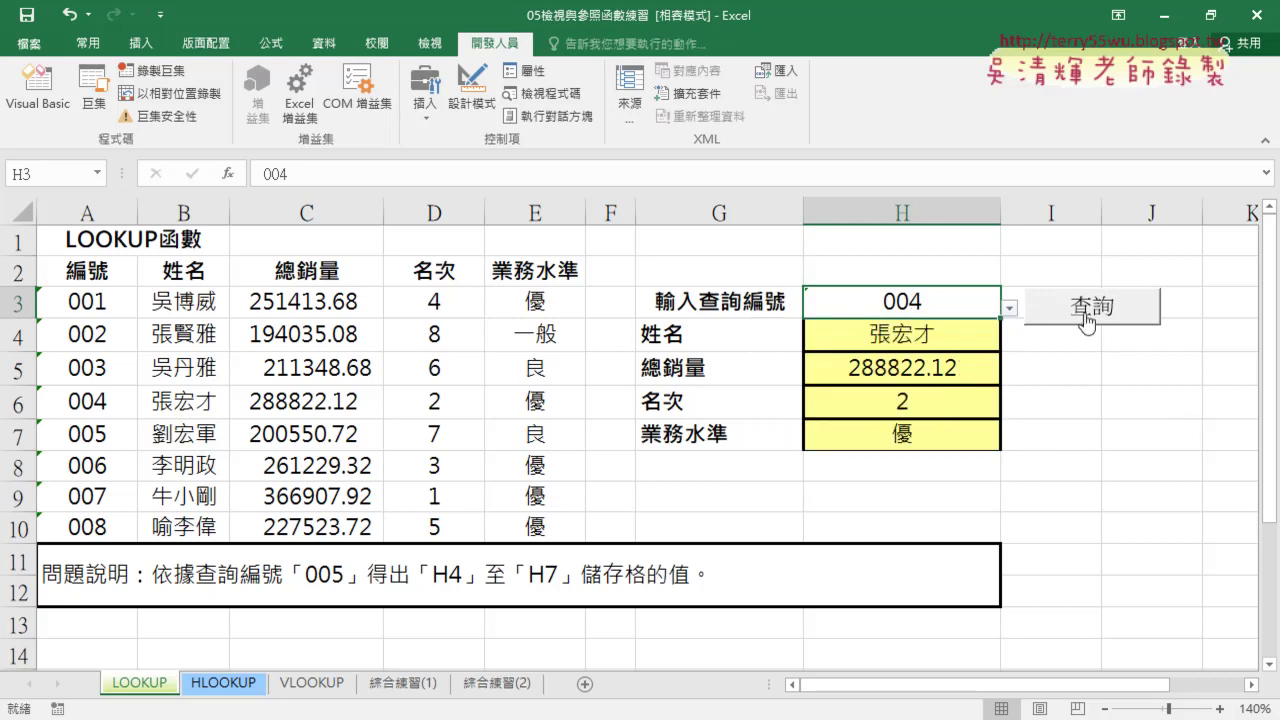
Cut the 查詢 button off the LOOKUP sheet, leaving 004 in H3 unchanged
right_click(1092, 316)
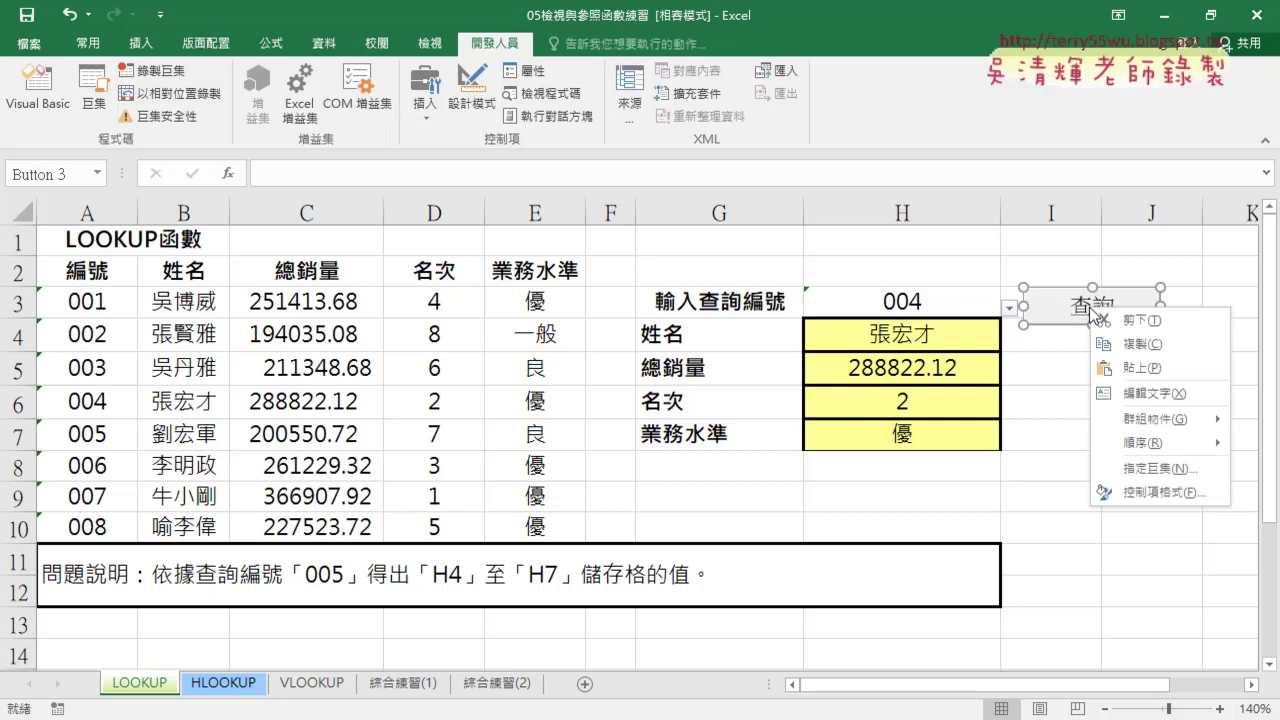
left_click(1107, 319)
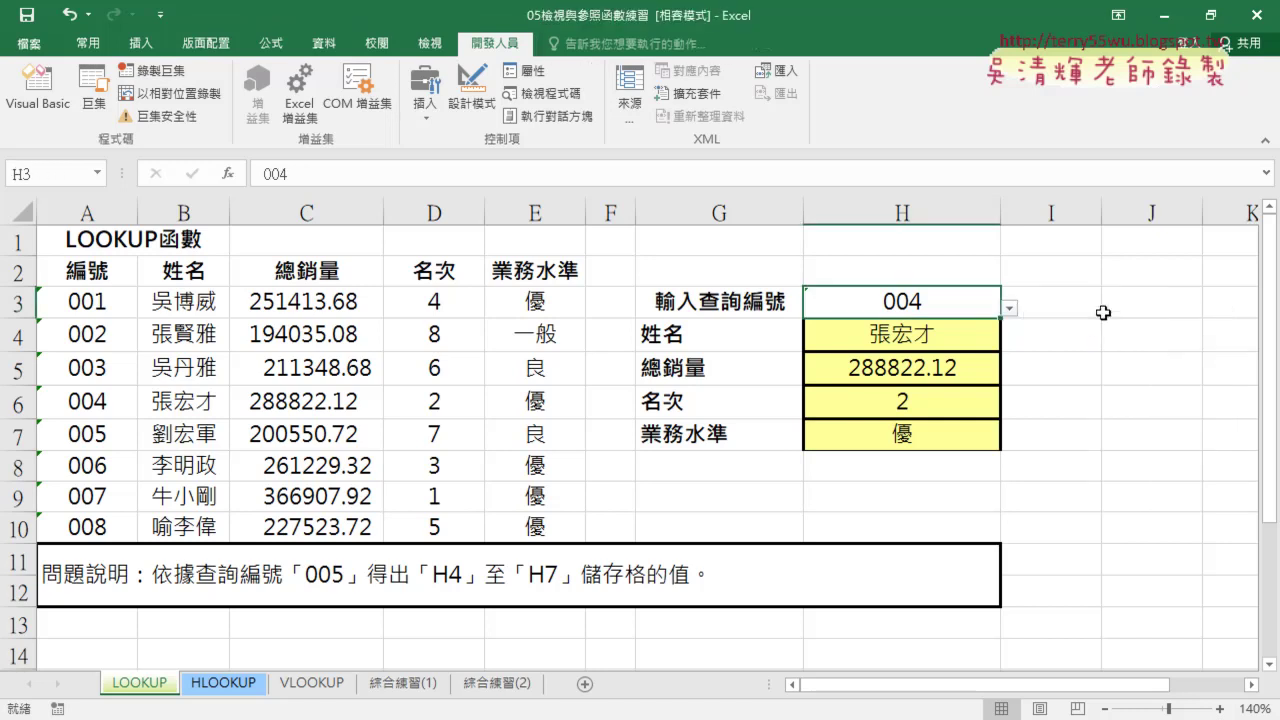
left_click(1010, 308)
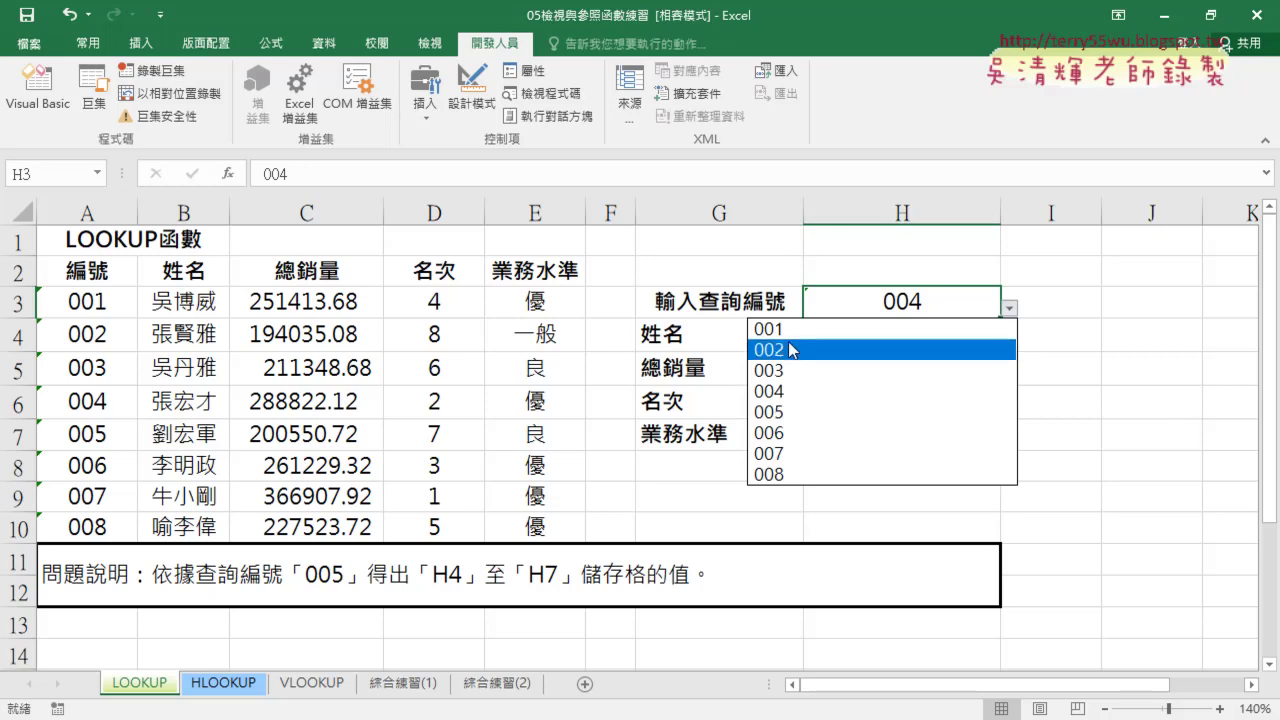
left_click(46, 110)
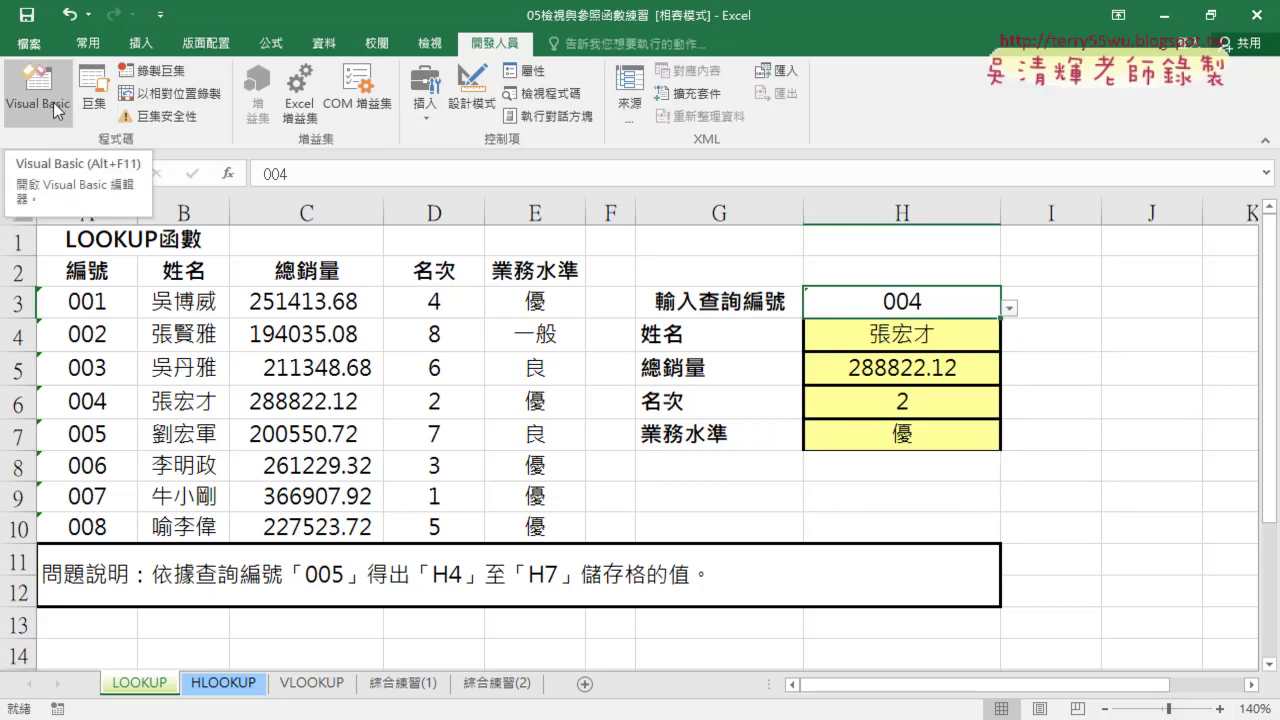
In the VBA editor, widen the Project pane and open the empty 工作表1 (LOOKUP) code module
left_click(53, 102)
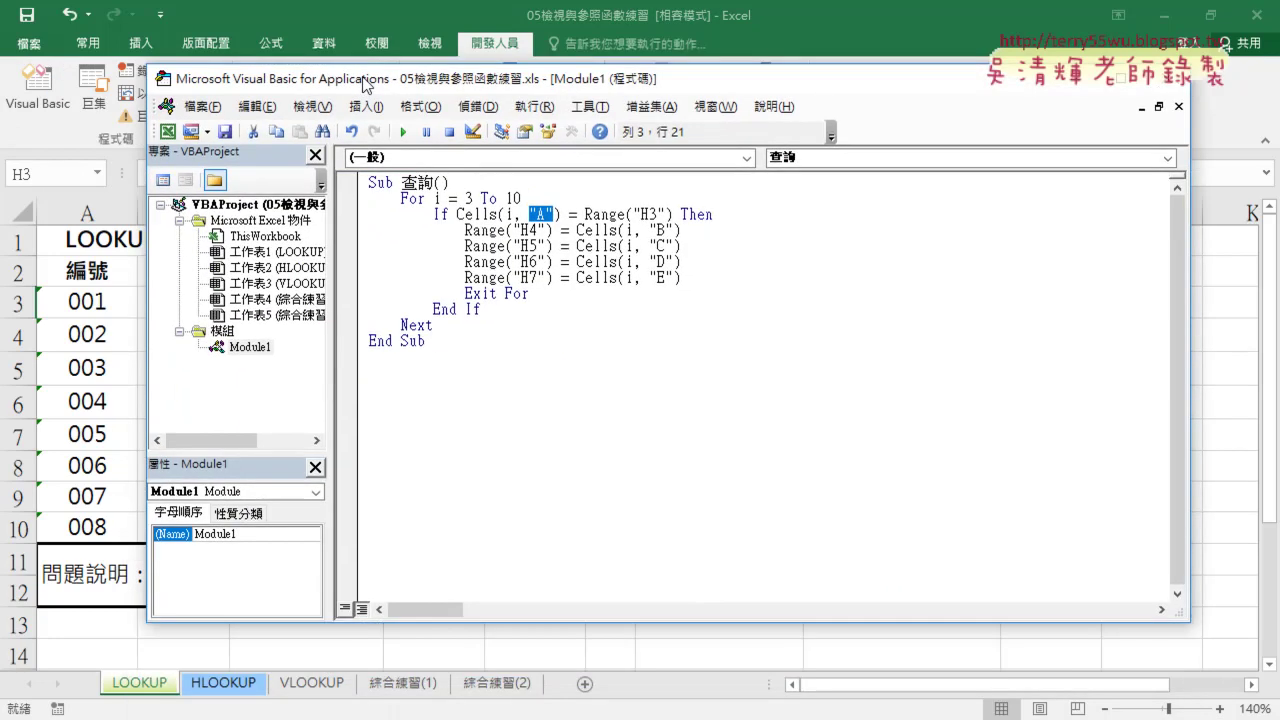
left_click_drag(348, 370, 373, 60)
left_click(286, 212)
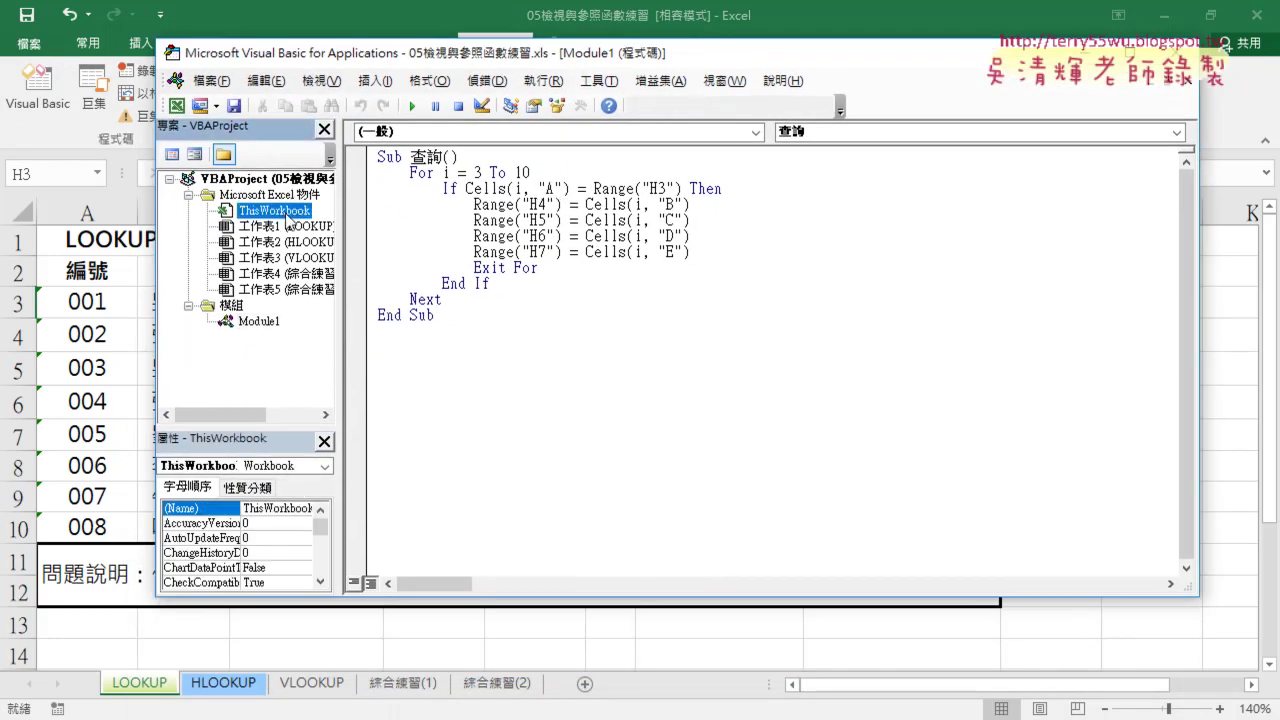
left_click_drag(340, 245, 436, 250)
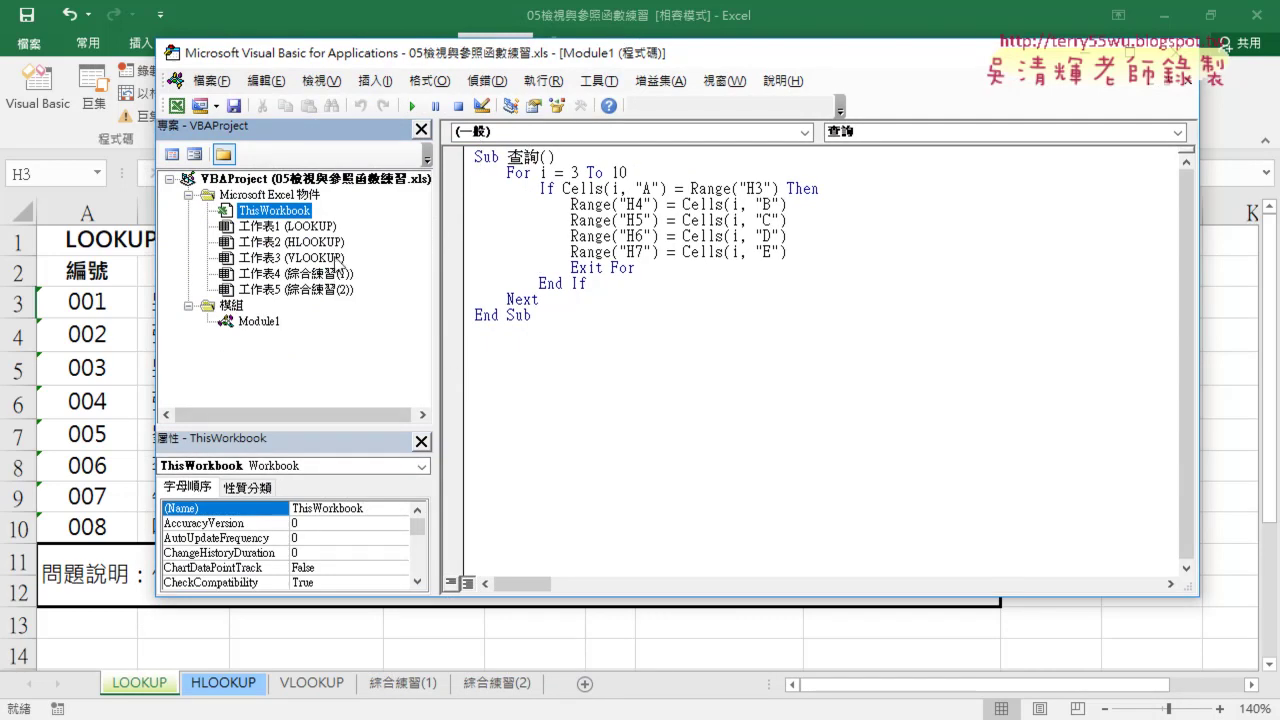
left_click(313, 228)
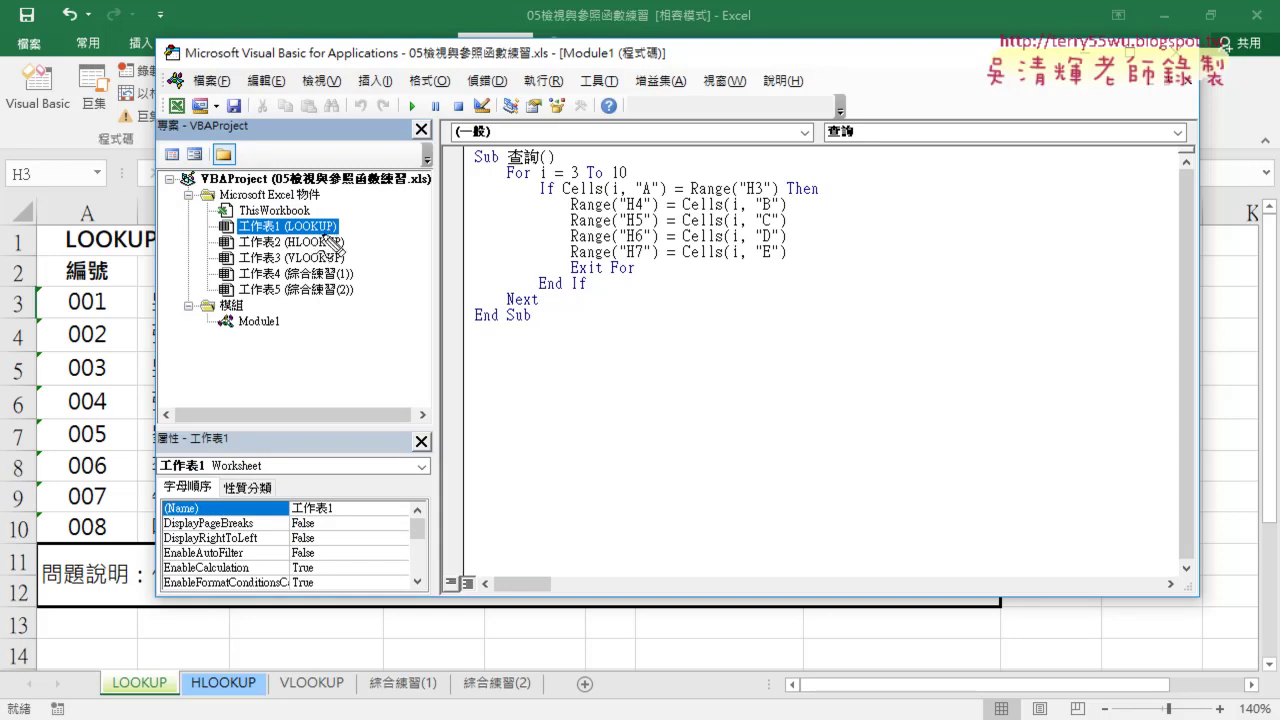
mouse_move(344, 241)
left_mouse_down()
mouse_move(237, 238)
mouse_move(425, 198)
left_mouse_up()
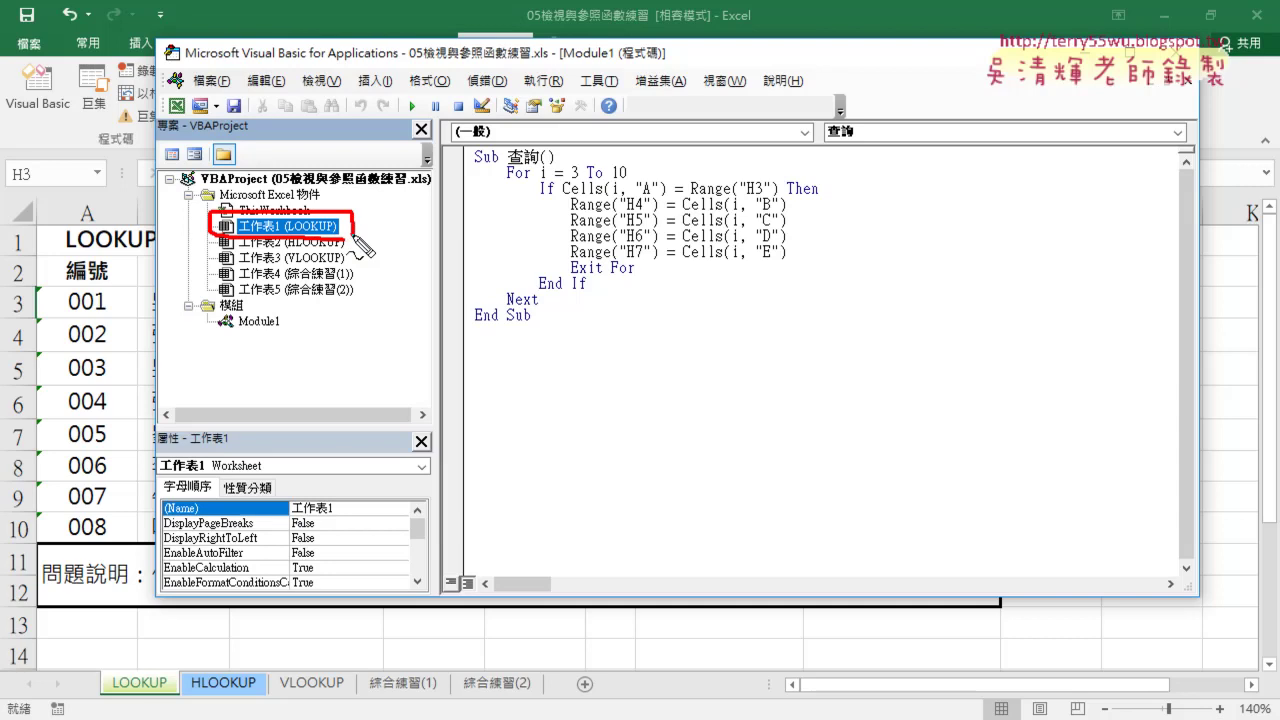
left_click_drag(344, 214, 350, 194)
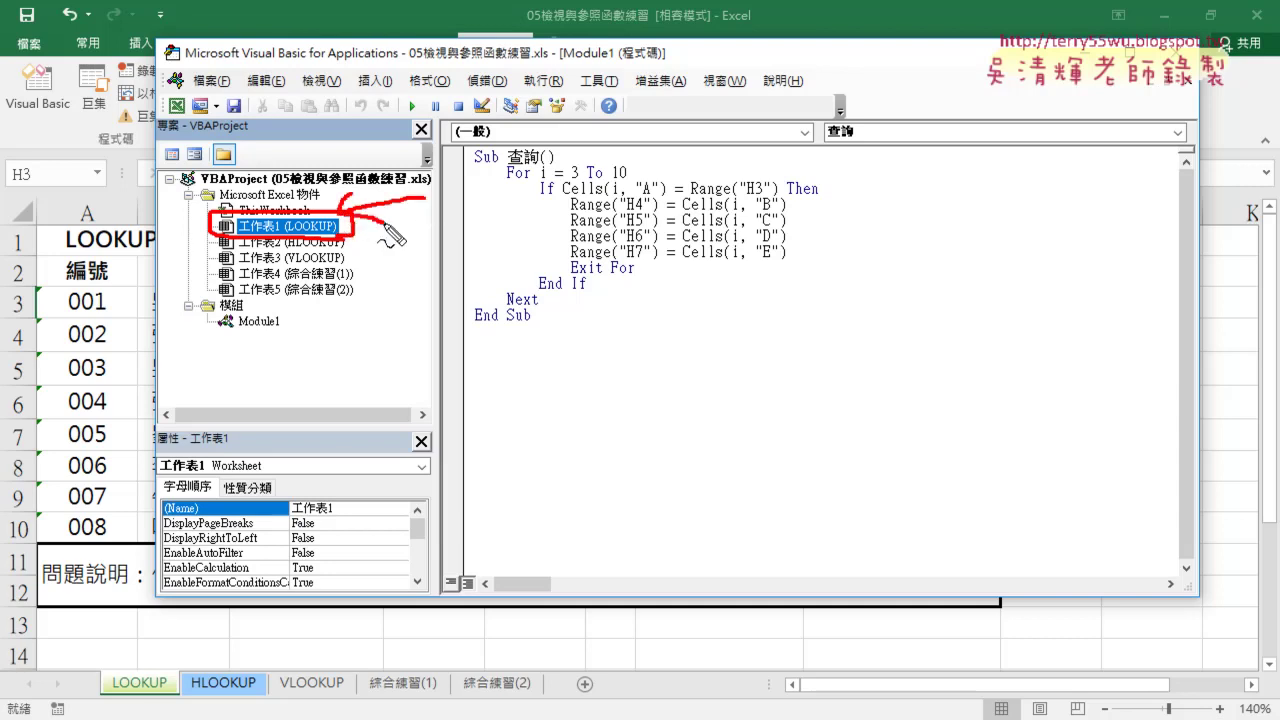
key("Escape")
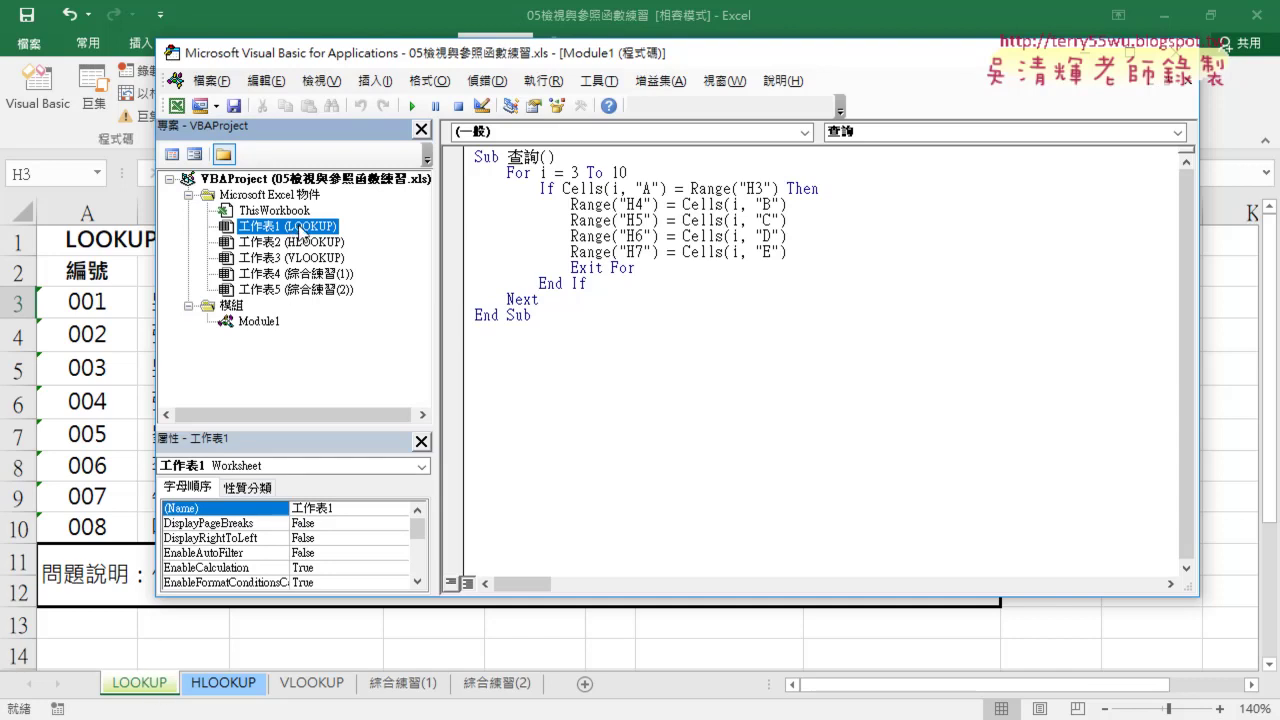
double_click(300, 230)
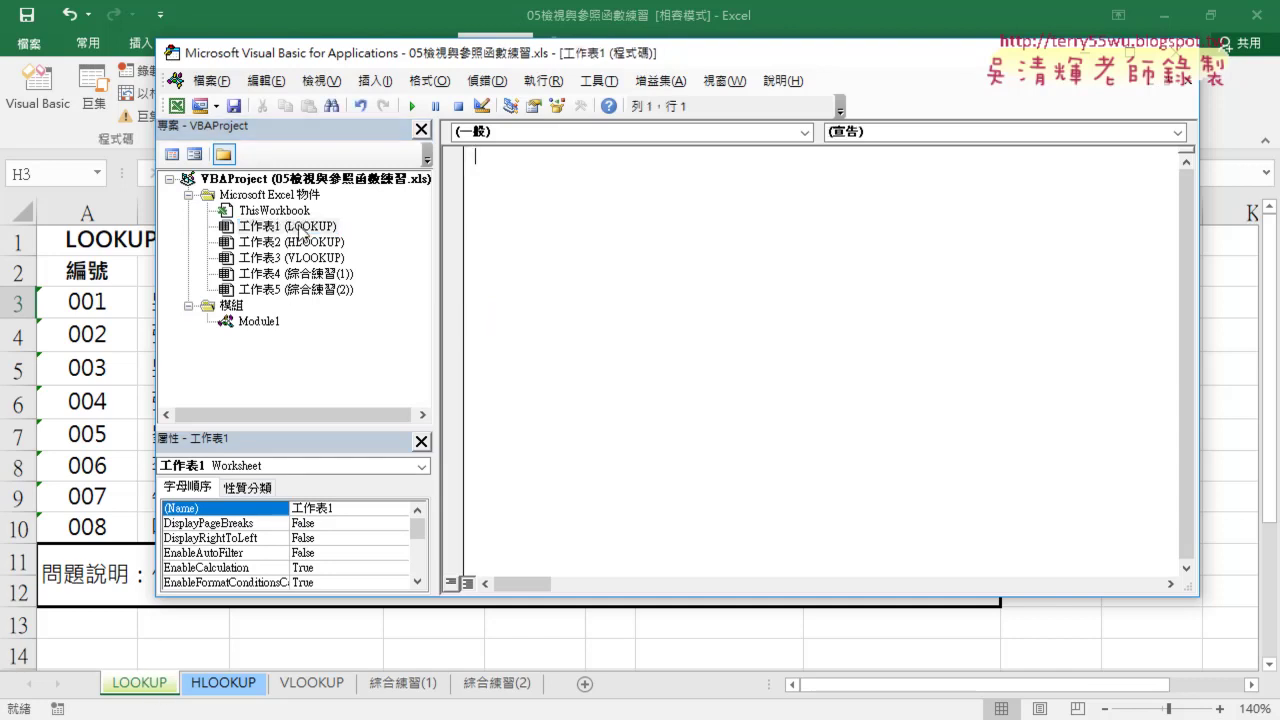
Add a Worksheet_Change procedure and delete the unneeded SelectionChange stub
left_click(529, 133)
left_click(529, 162)
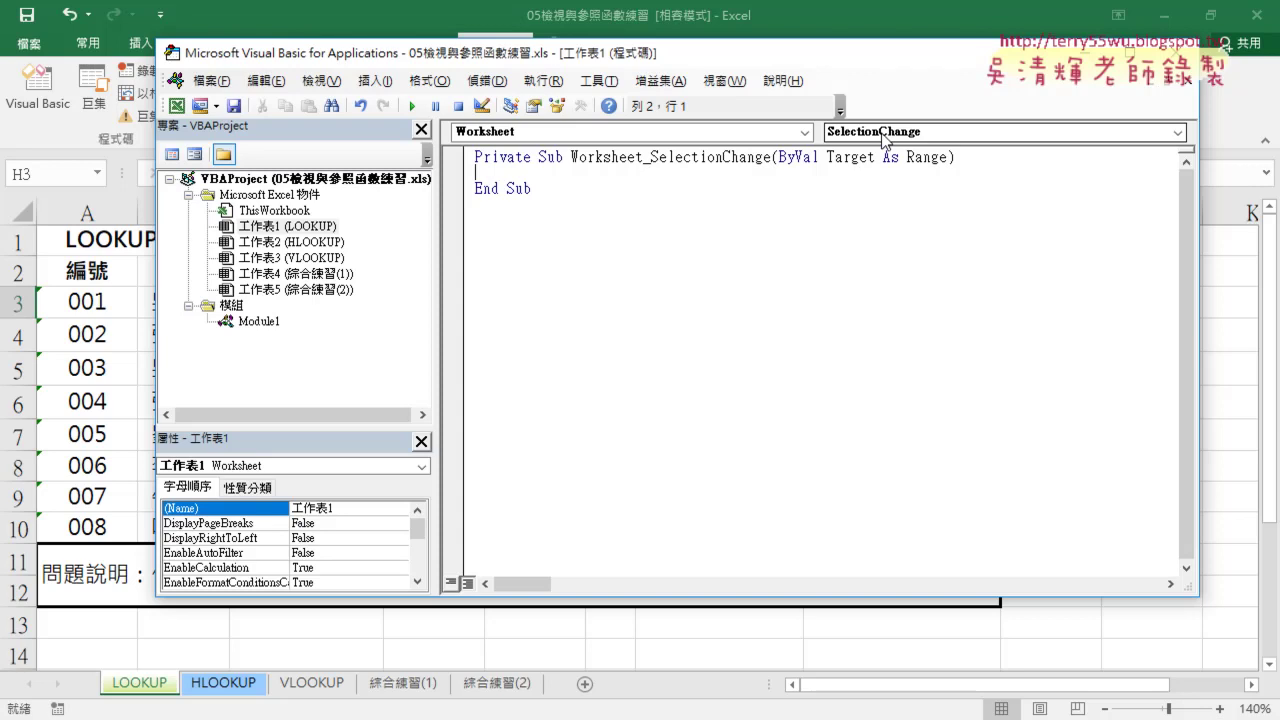
left_click(882, 140)
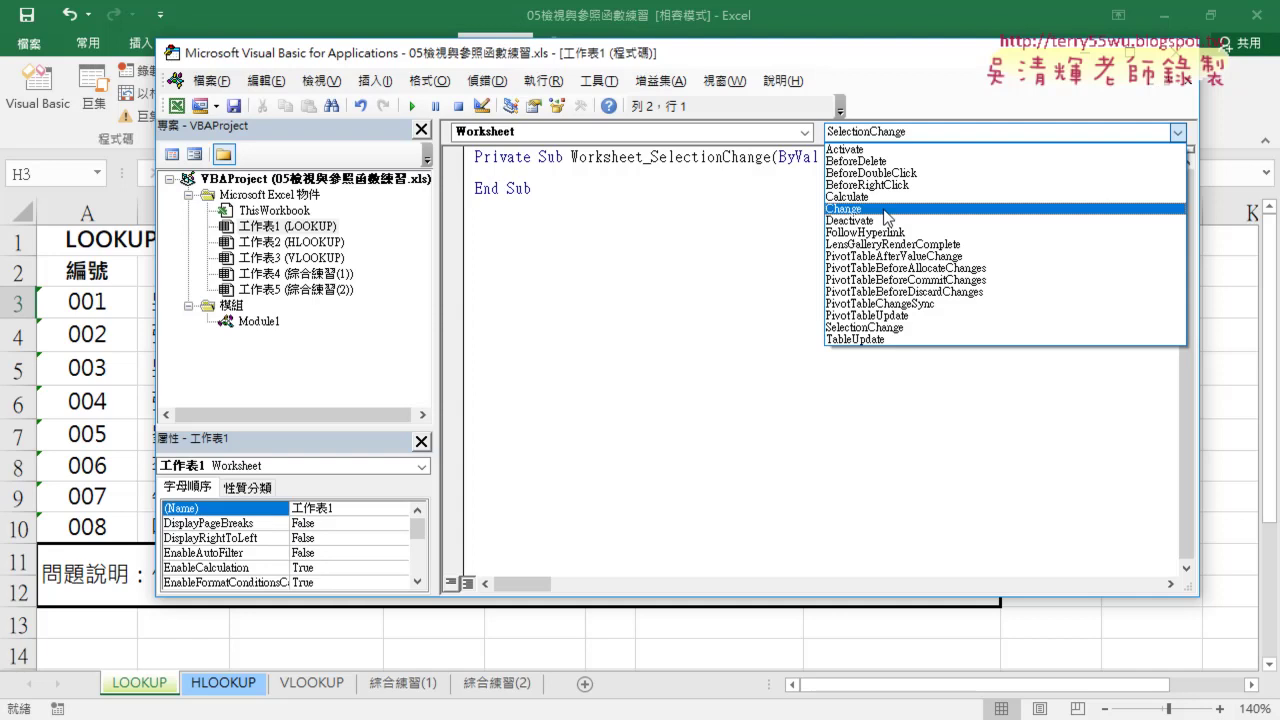
left_click(886, 210)
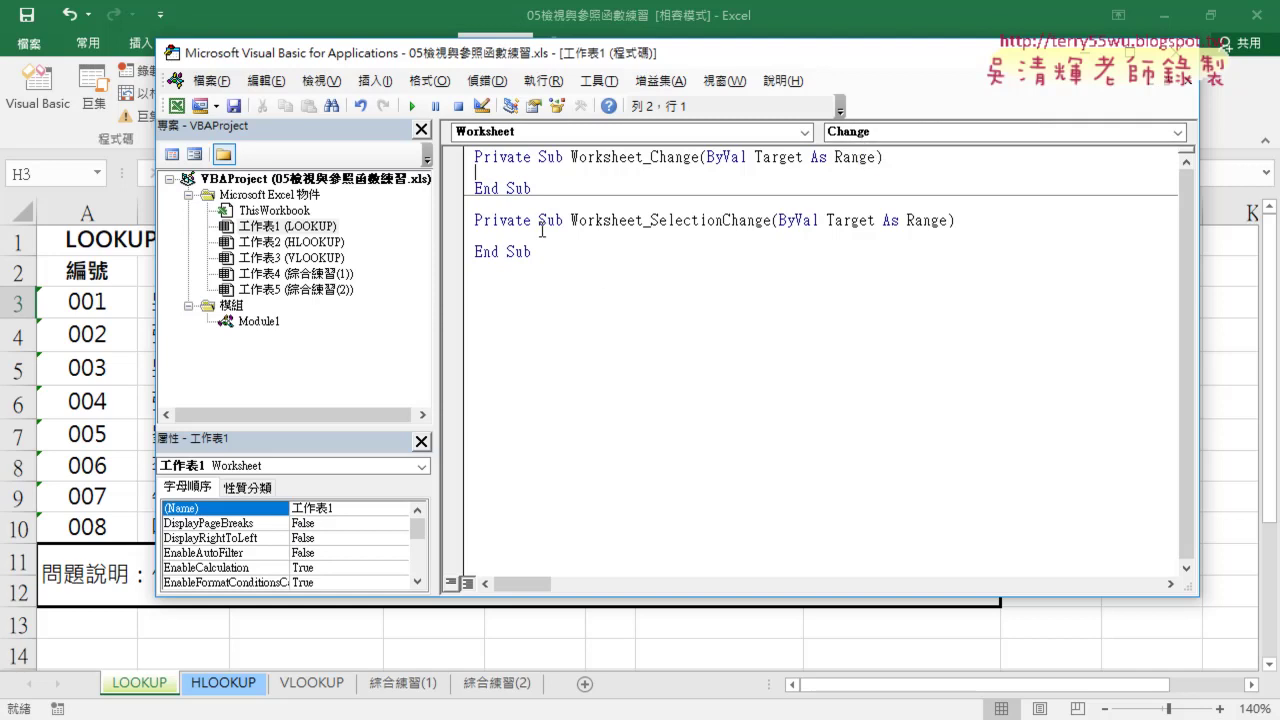
left_click_drag(650, 157, 704, 157)
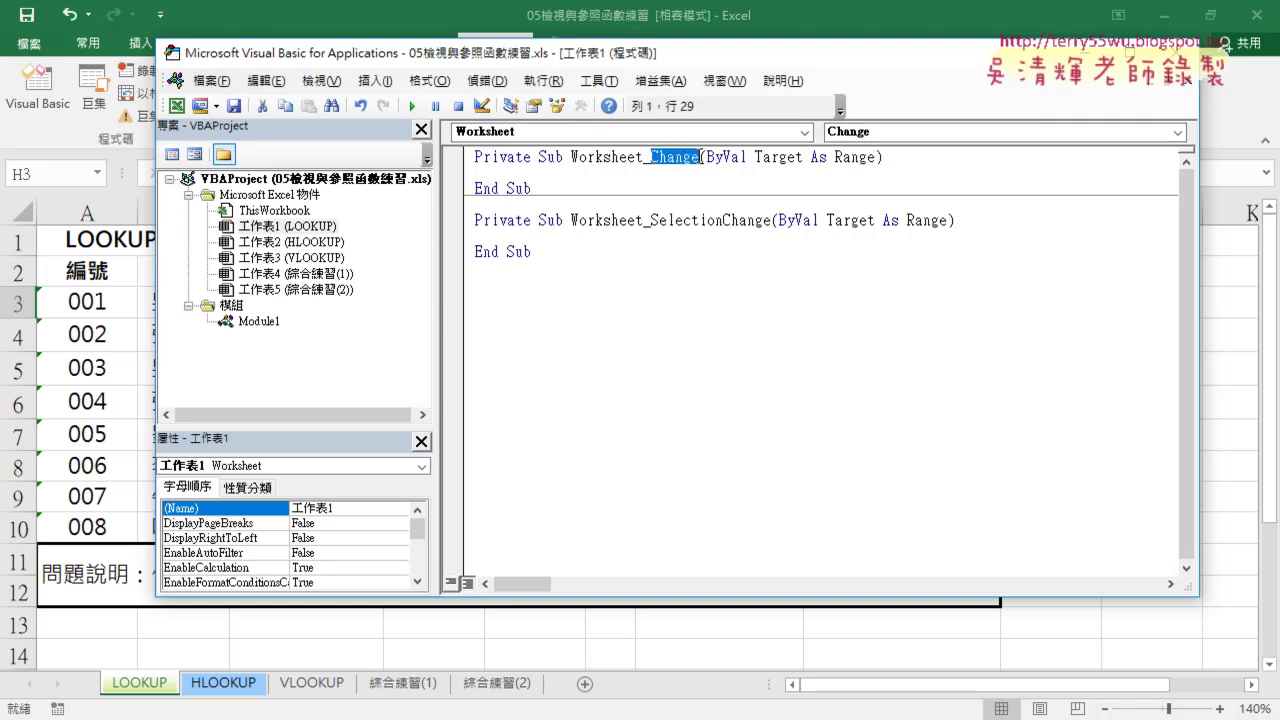
left_click(571, 157)
left_click_drag(571, 157, 698, 157)
left_click_drag(578, 262, 487, 213)
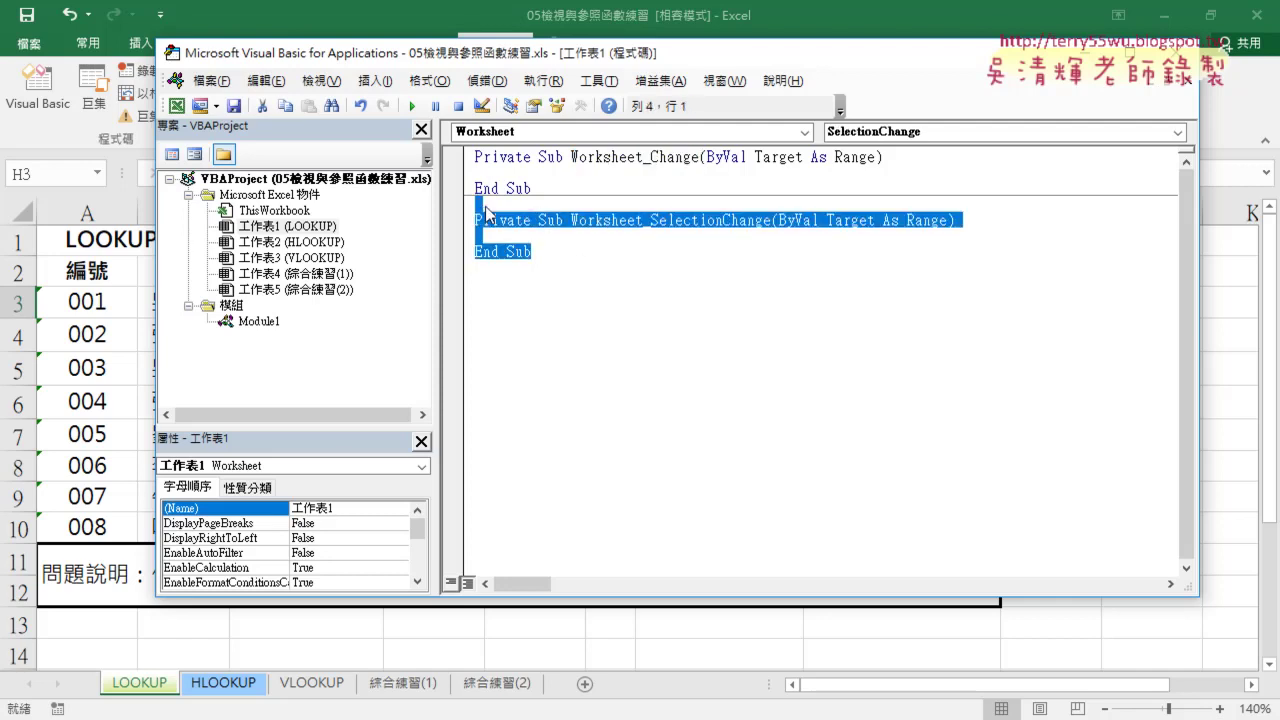
key("Delete")
key("Up")
key("Up")
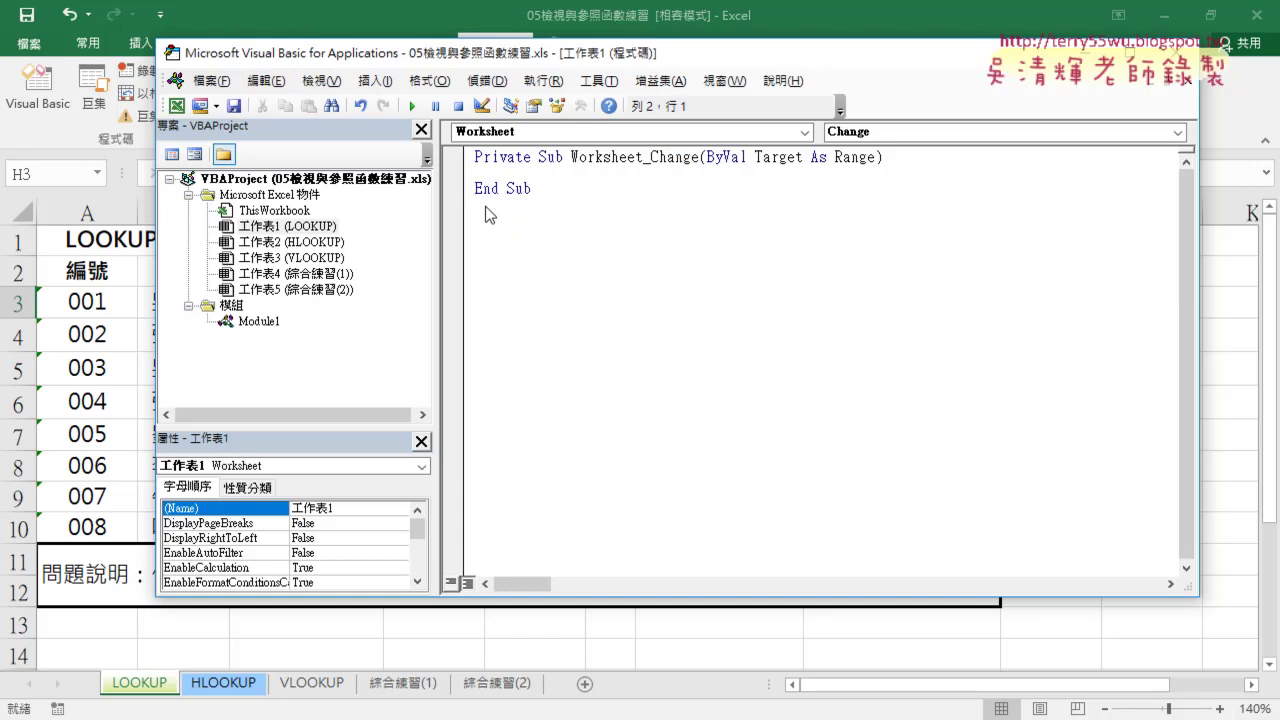
key("Tab")
Start the procedure body with If Target.Address="", leaving the caret between the quotes
left_click_drag(755, 160, 805, 160)
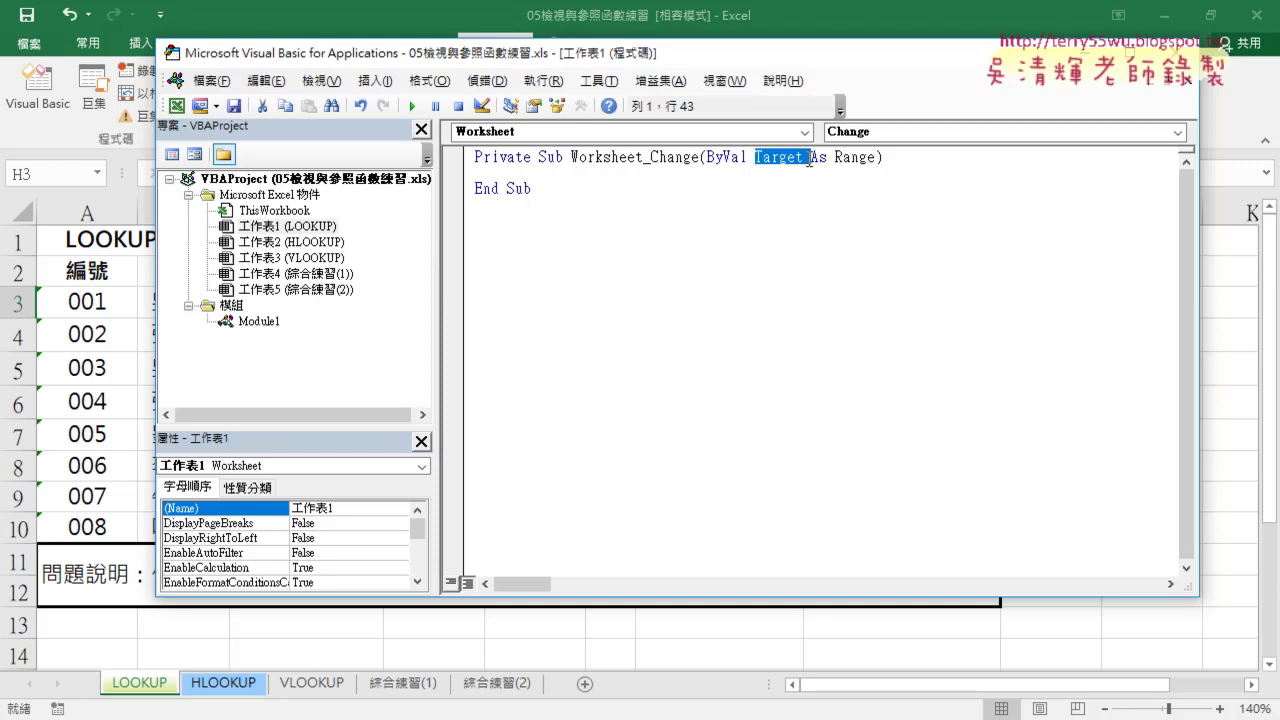
left_click(643, 170)
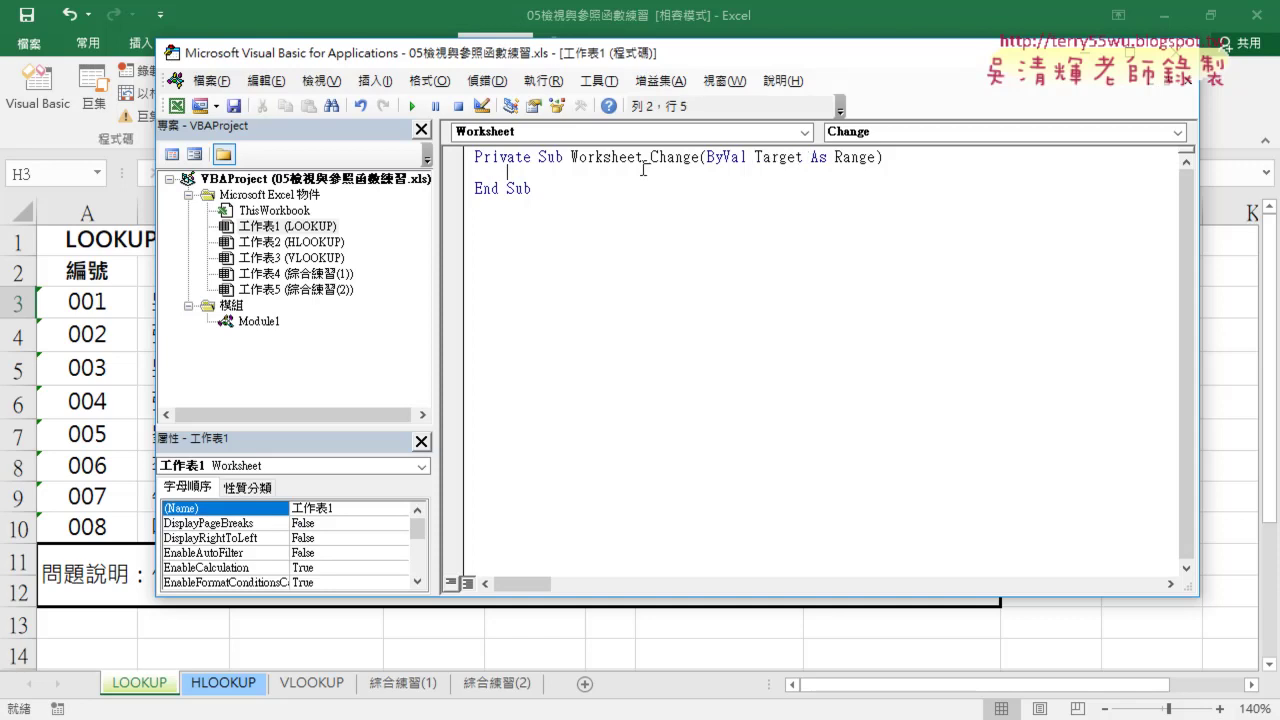
type("i")
type("f")
left_click(797, 160)
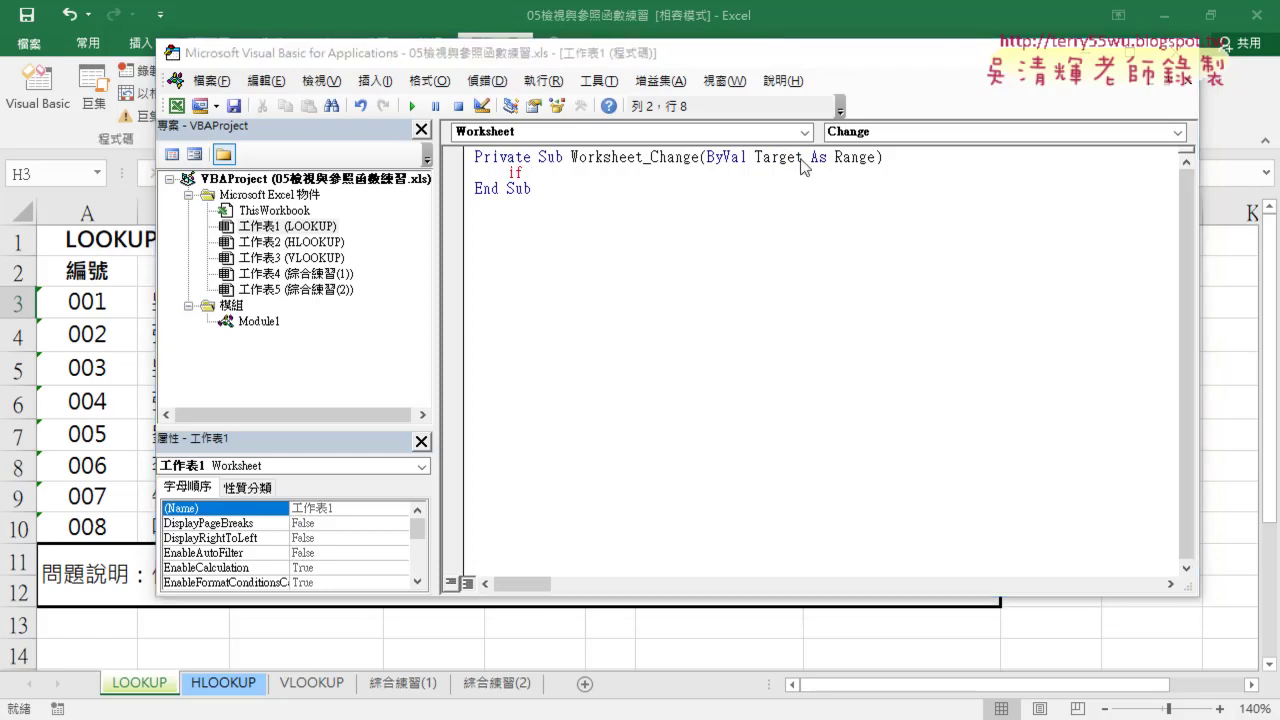
left_click(615, 449)
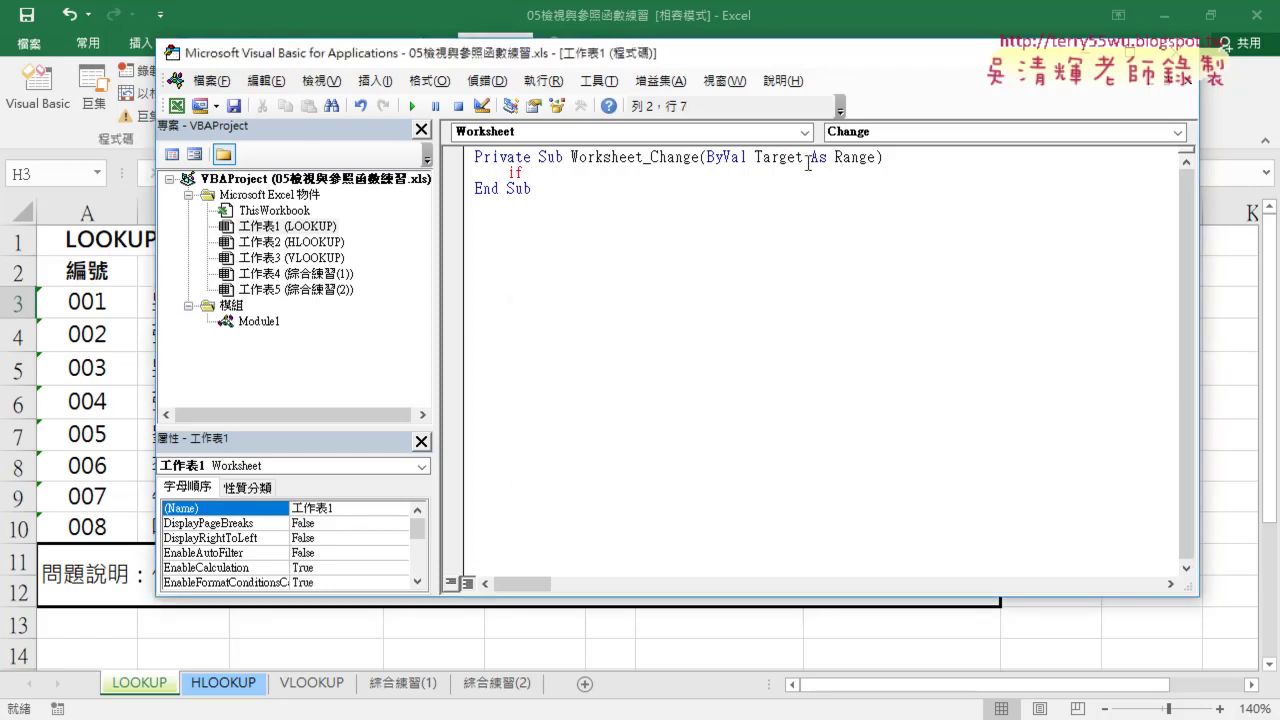
mouse_move(804, 158)
left_mouse_down()
mouse_move(628, 181)
mouse_move(526, 174)
left_mouse_up()
left_click(596, 173)
type(".")
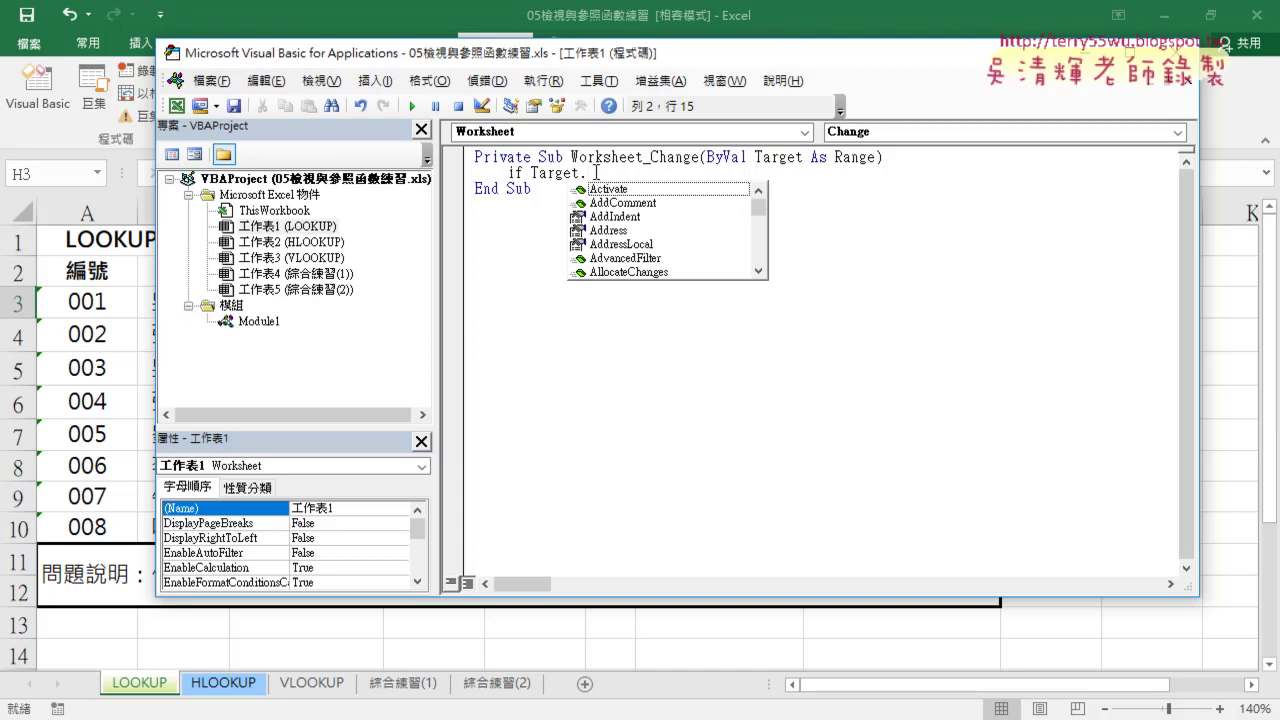
key("Down")
key("Down")
key("Down")
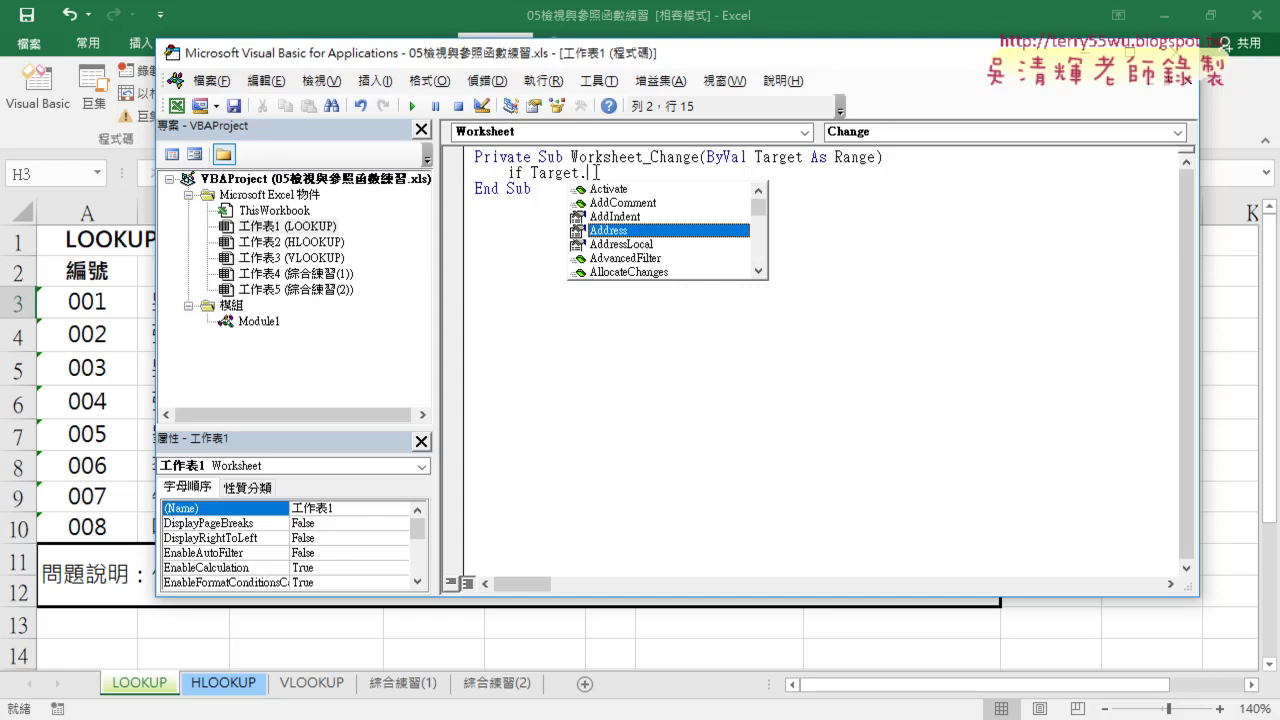
key("space")
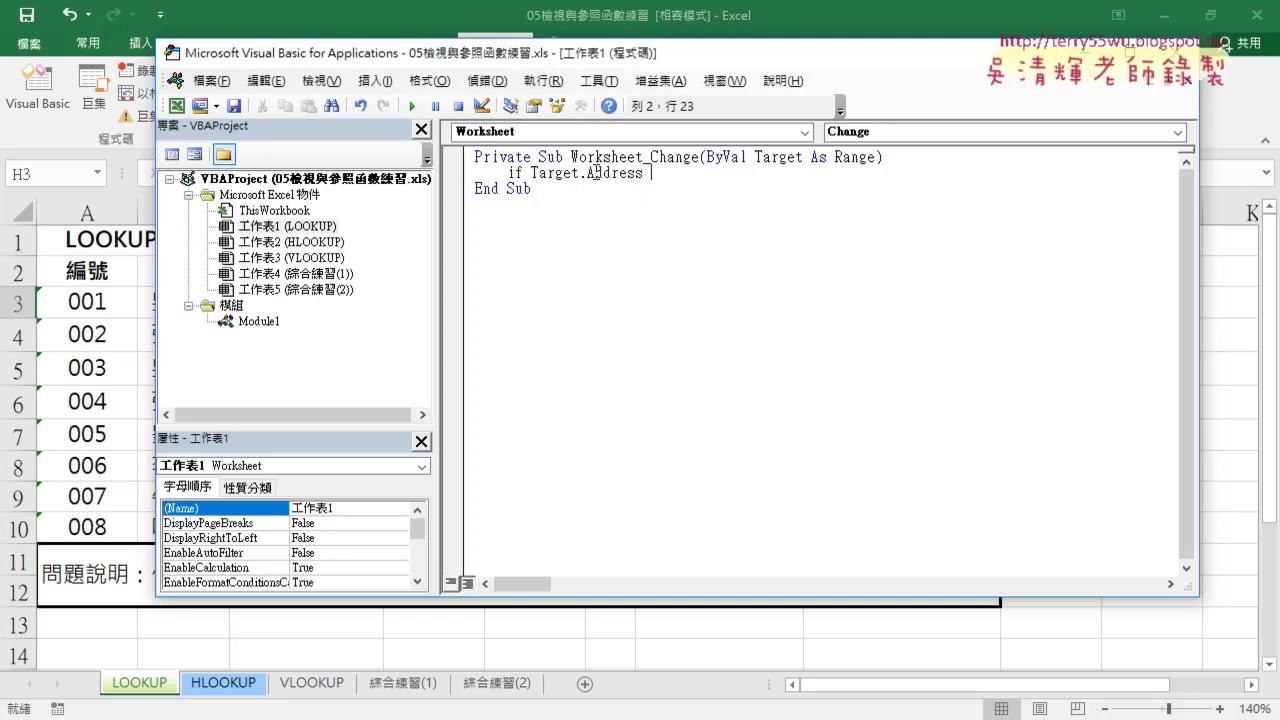
type("\"\"")
key("Left")
key("Left")
key("Left")
type("=")
key("Right")
key("Right")
Complete the condition as If Target.Address = "$H$3" Then
left_click_drag(630, 63, 651, 374)
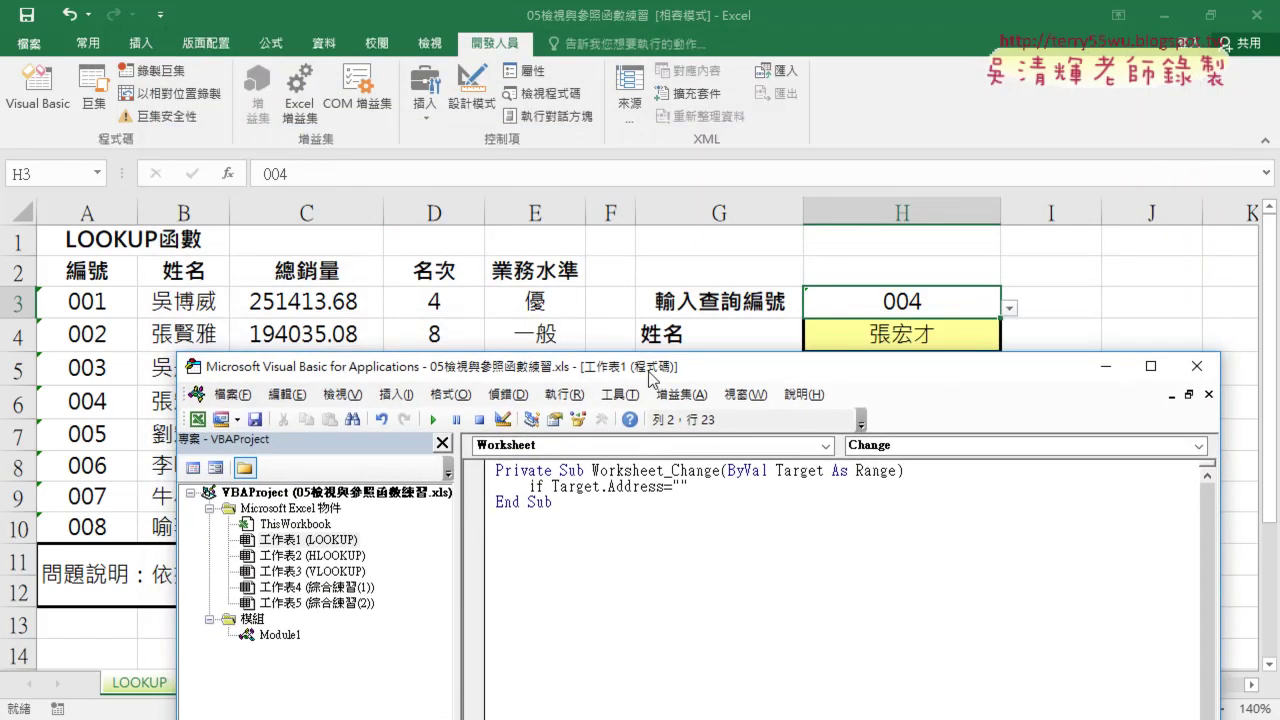
left_click(686, 485)
type("H")
type("3")
type("$")
left_click(705, 486)
type("$")
key("End")
type("ㄏ")
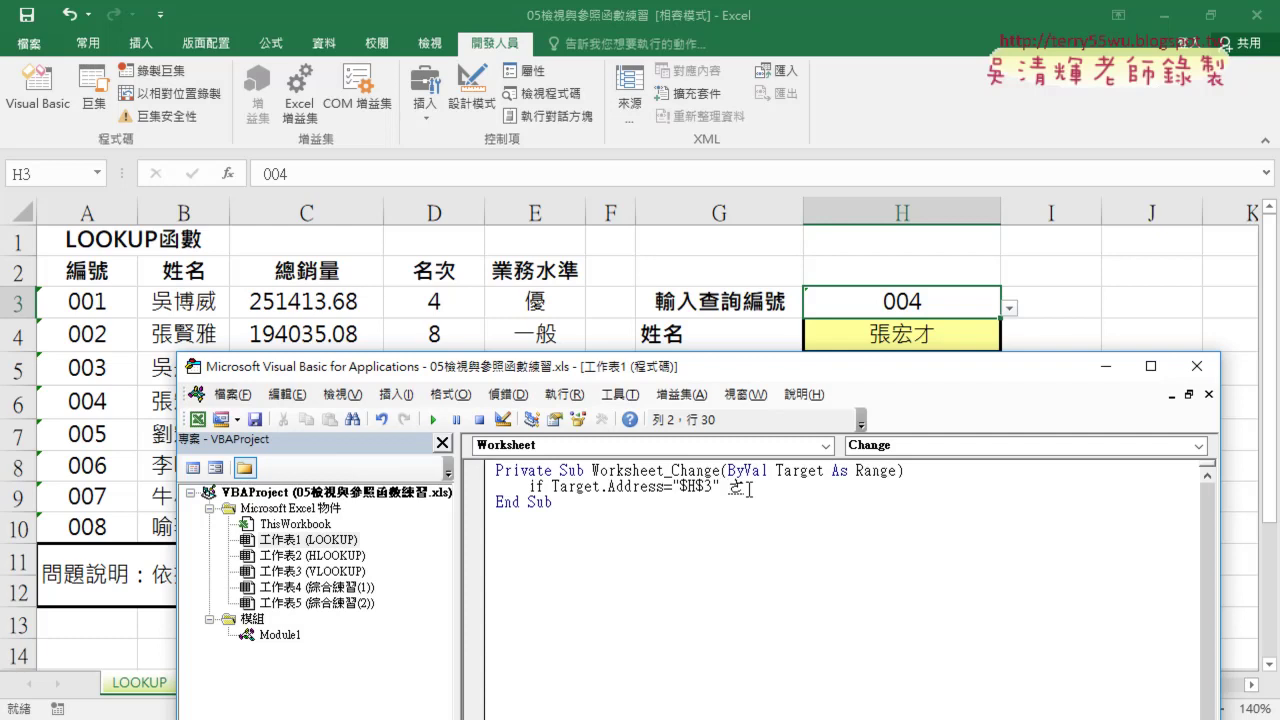
type("ㄊㄜ")
key("Escape")
type("t")
type("hen")
Close the block with End If and start typing call on the line inside it
key("Return")
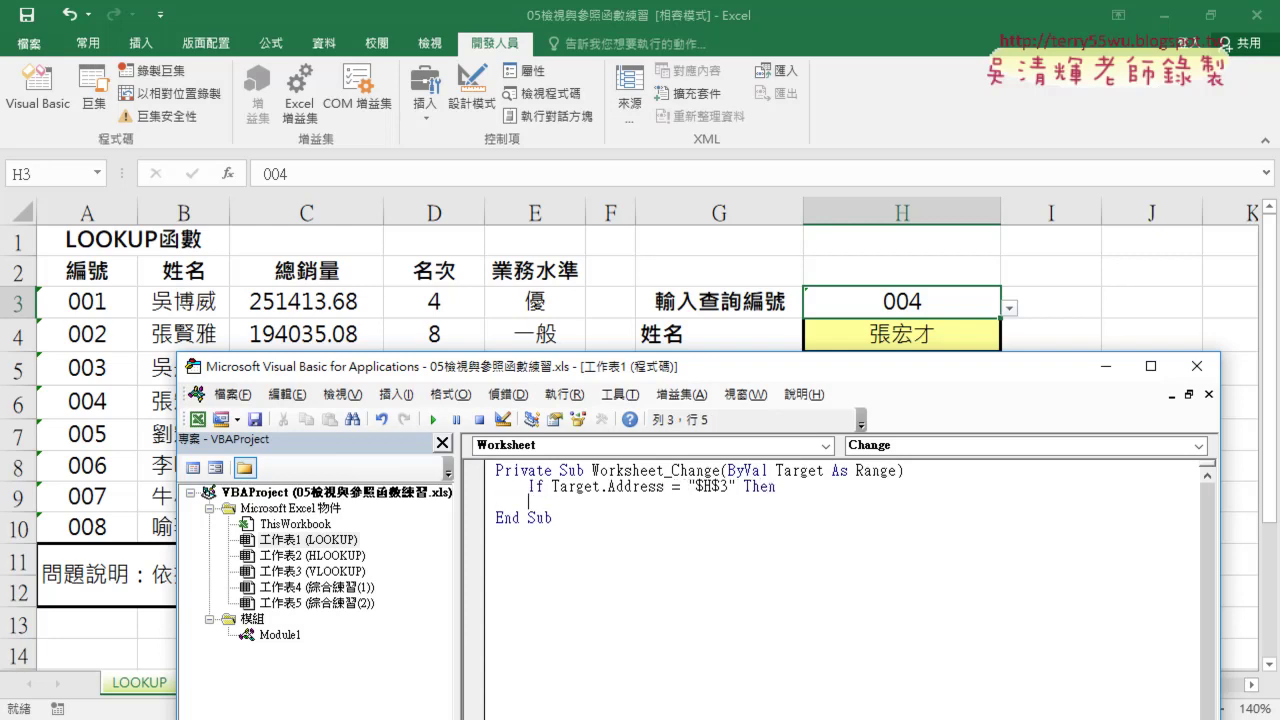
key("Return")
type("end ")
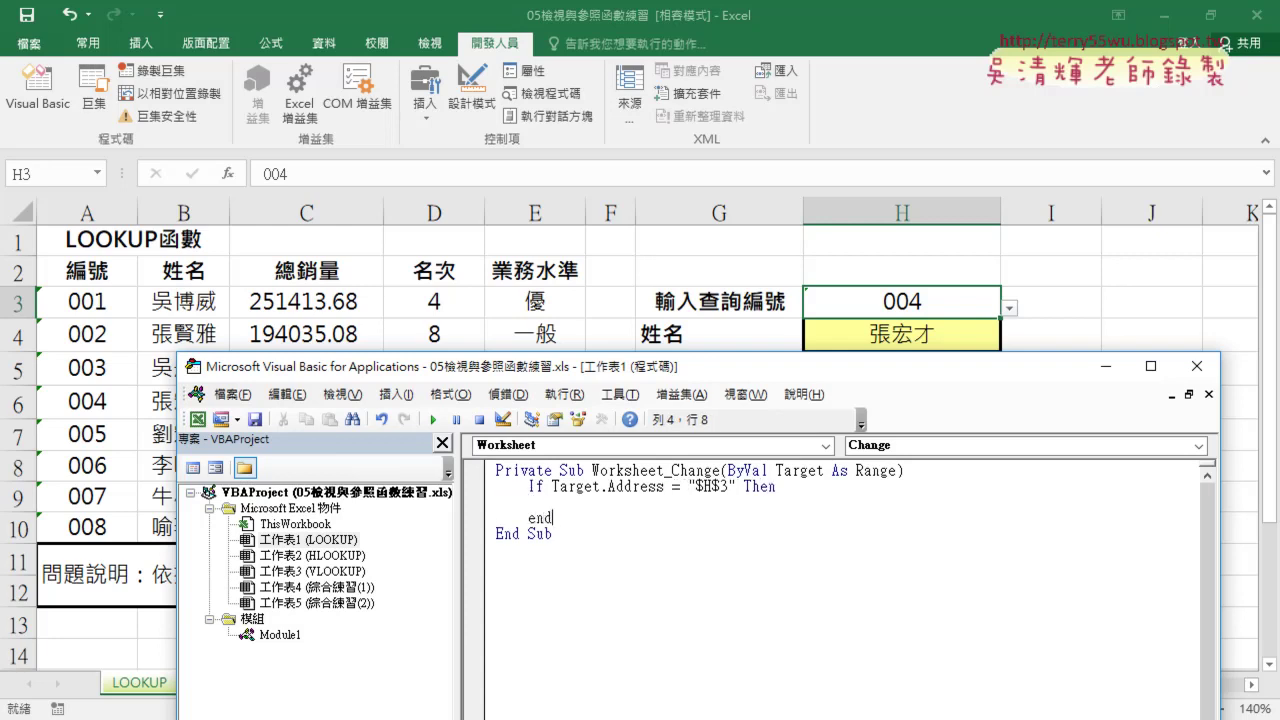
type("if")
key("Up")
key("Tab")
left_click_drag(738, 486, 552, 486)
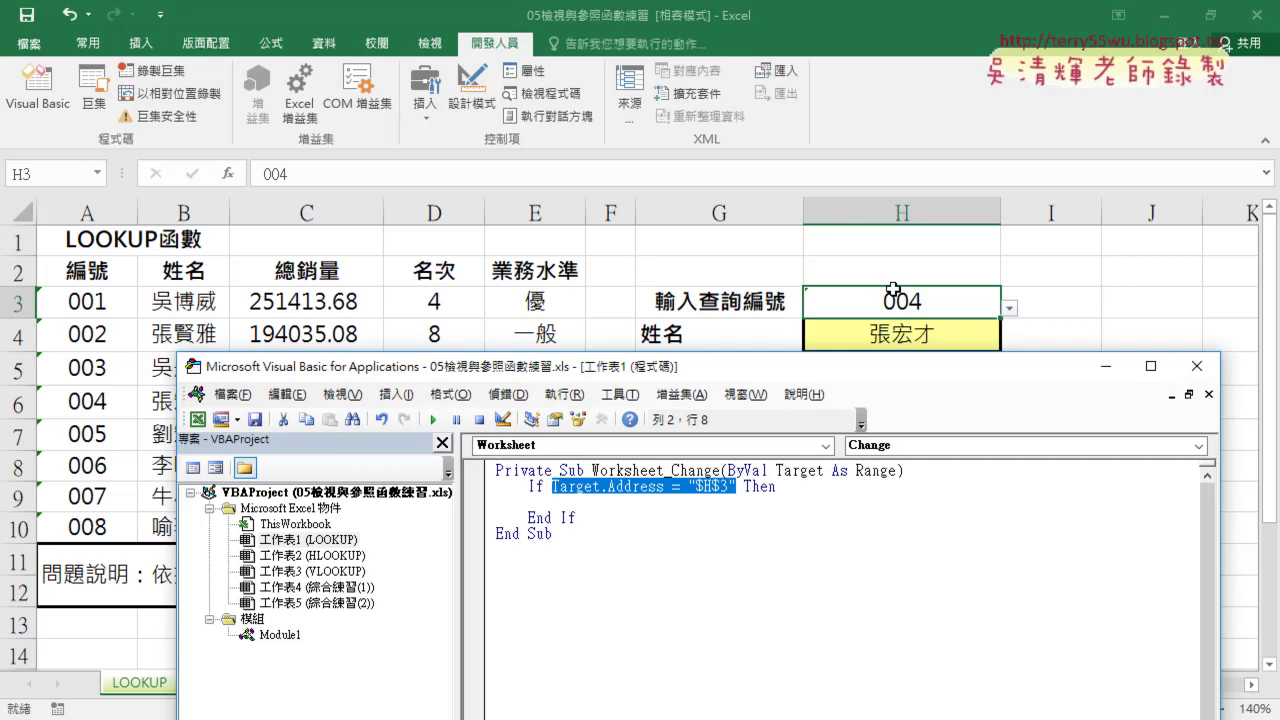
left_click(580, 504)
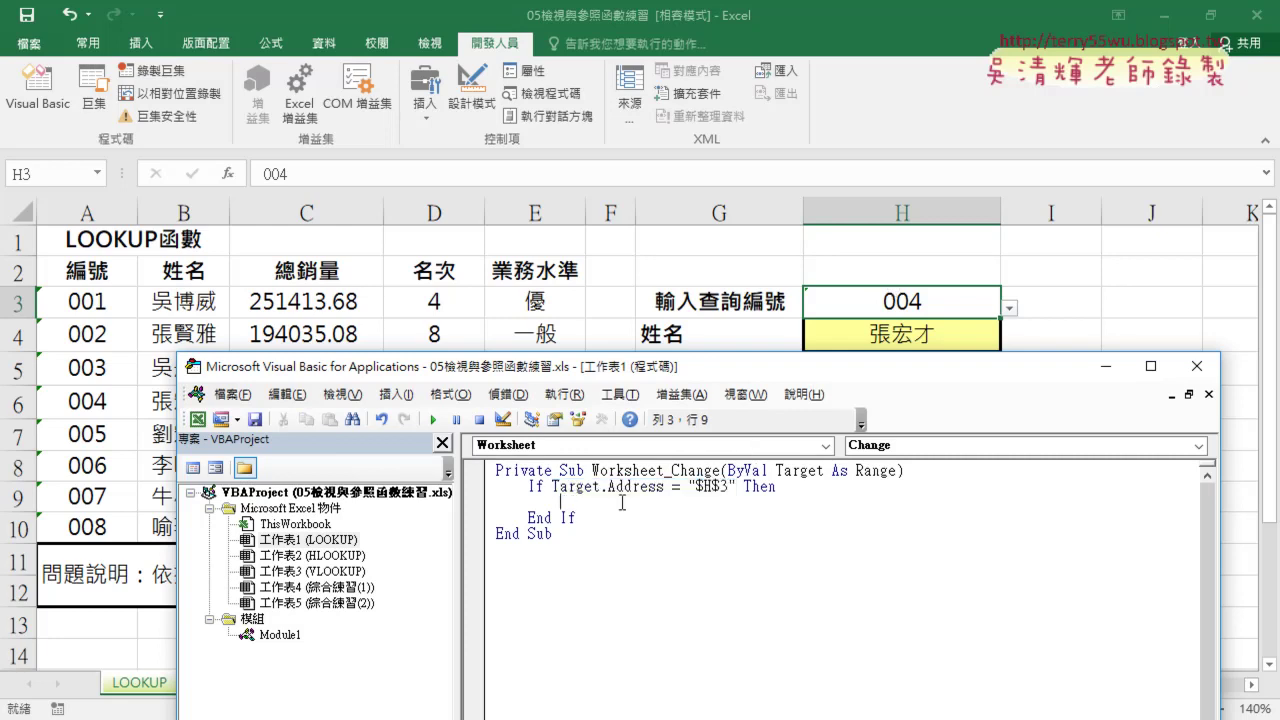
type("call")
Copy the macro name 查詢 from Module1 and paste it after Call in Worksheet_Change
double_click(270, 634)
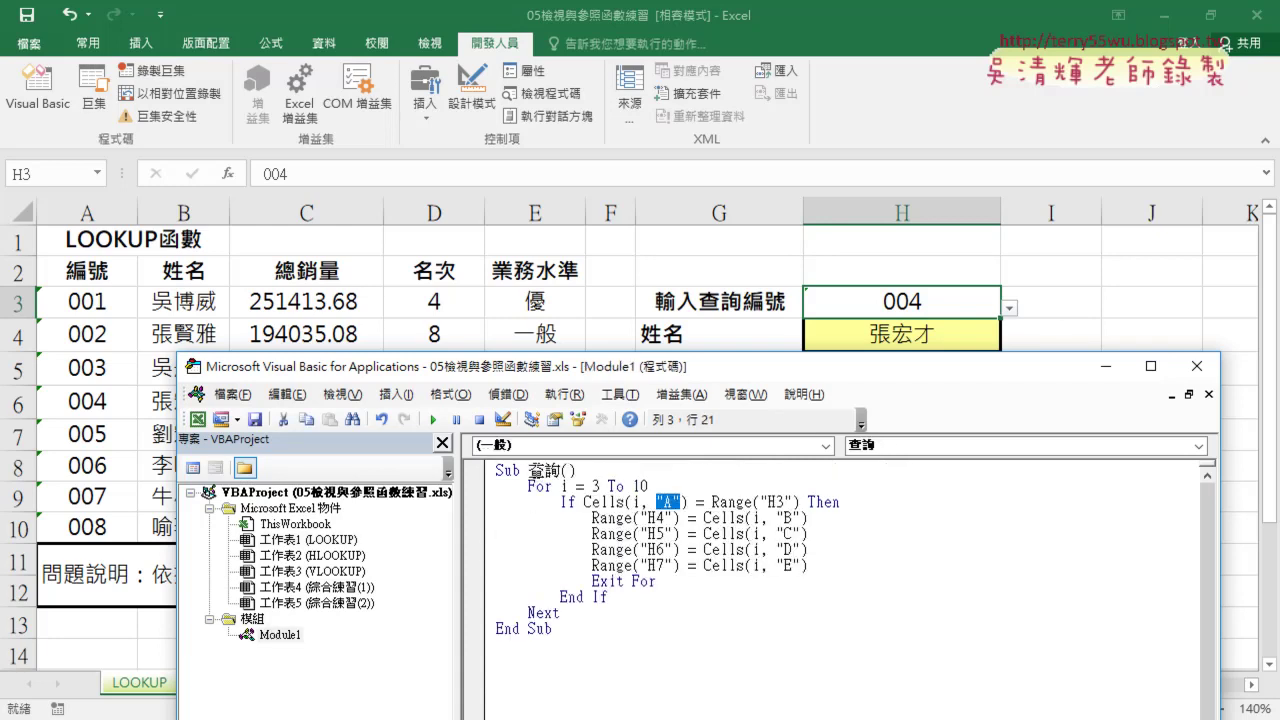
left_click_drag(529, 470, 566, 470)
right_click(547, 468)
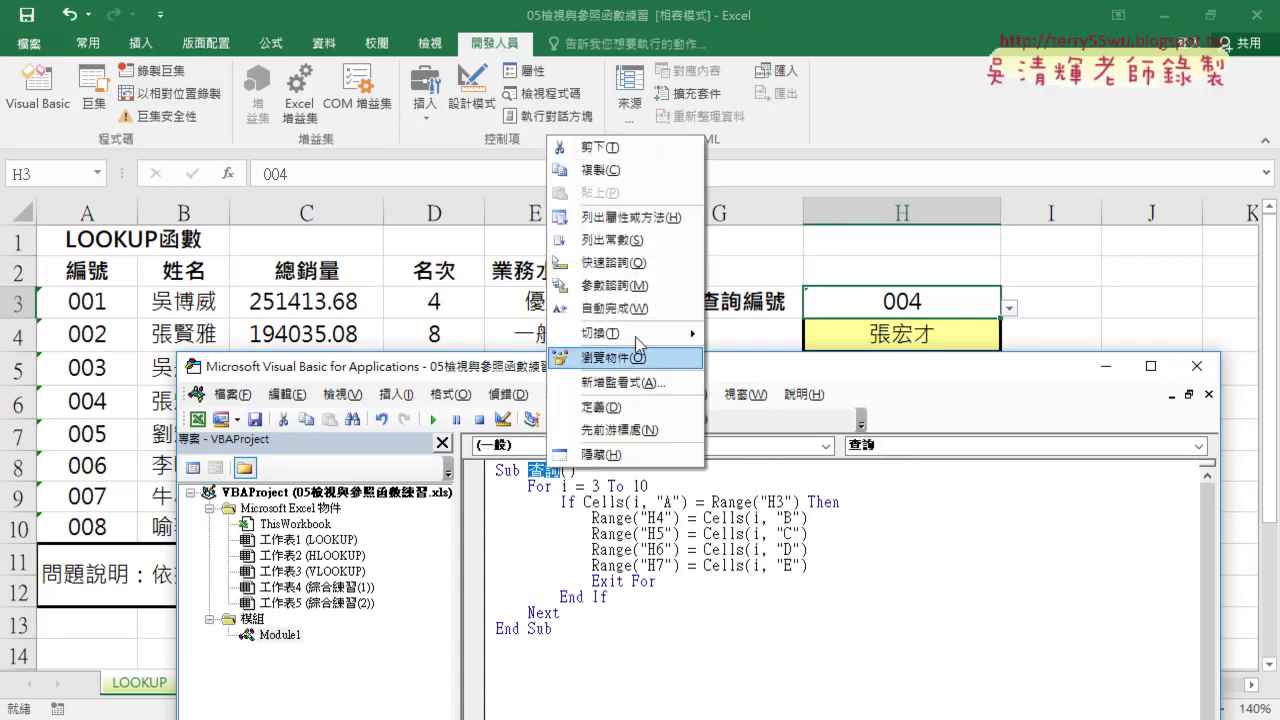
left_click(640, 172)
double_click(338, 544)
type("call")
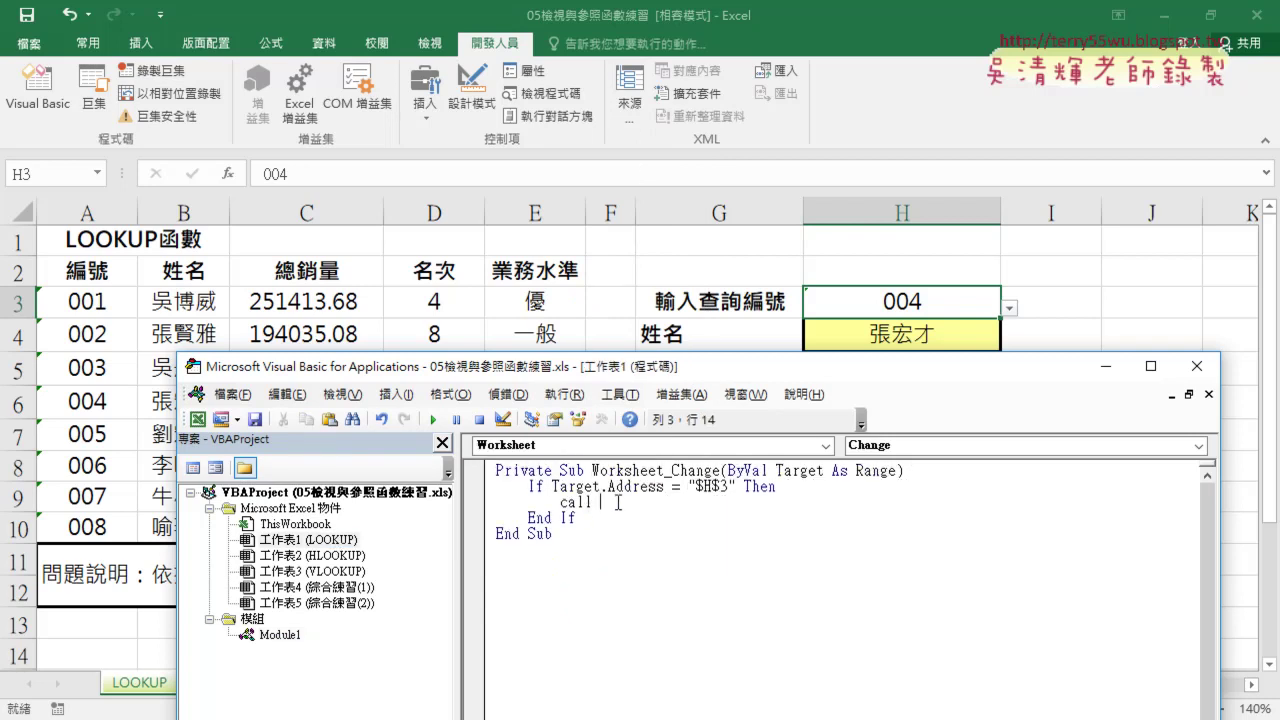
right_click(615, 502)
left_click(716, 229)
left_click(738, 645)
Pick 001, 002, then 003 in H3 and check that H4:H7 update automatically
left_click(1088, 268)
left_click(985, 302)
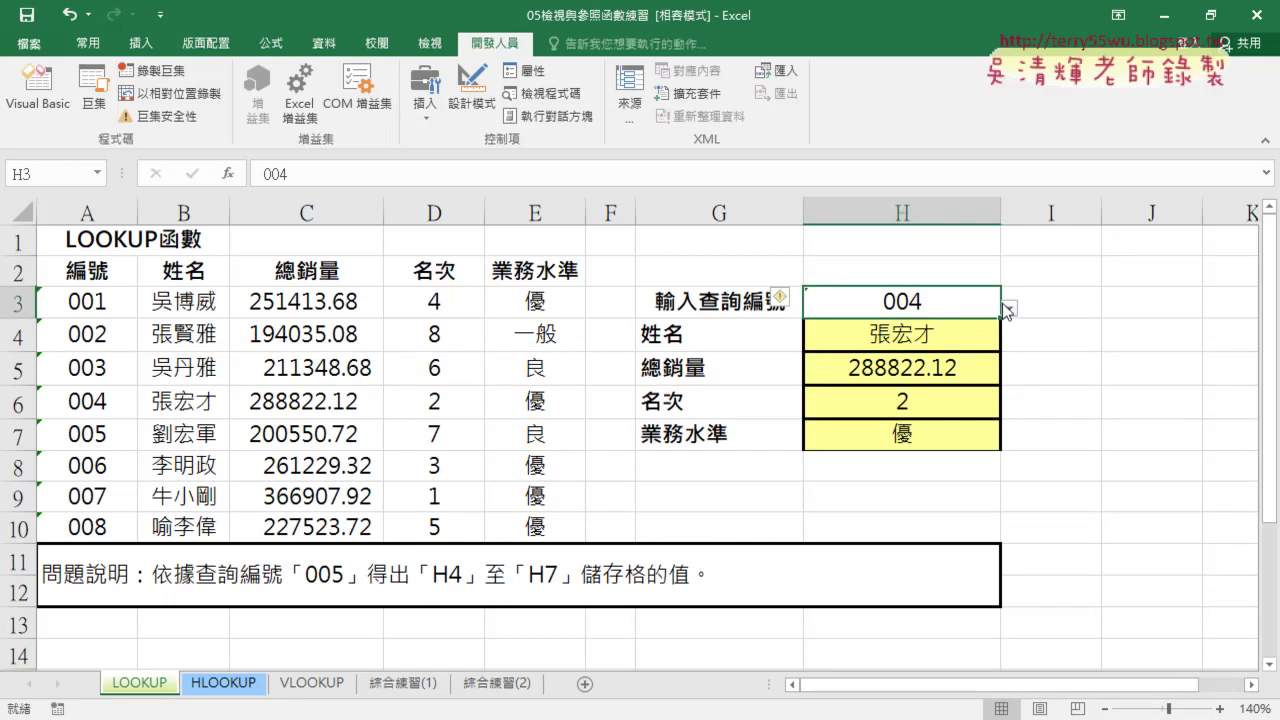
left_click(1004, 311)
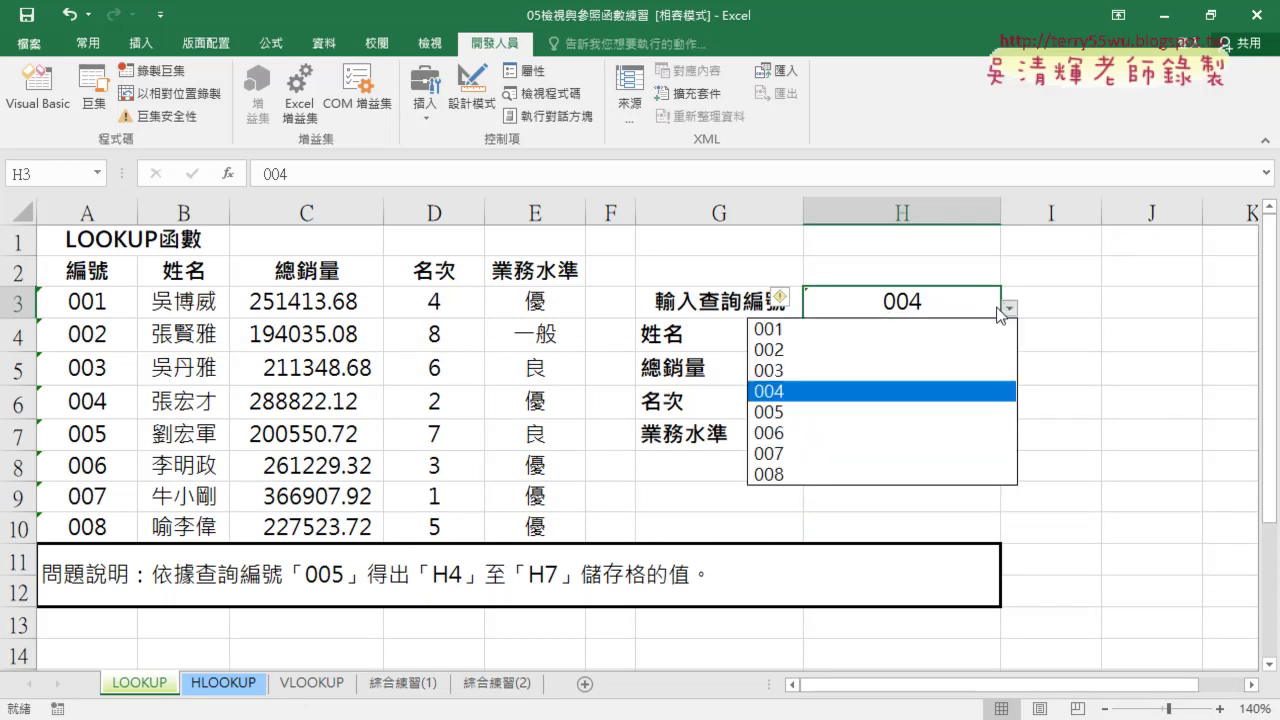
left_click(919, 337)
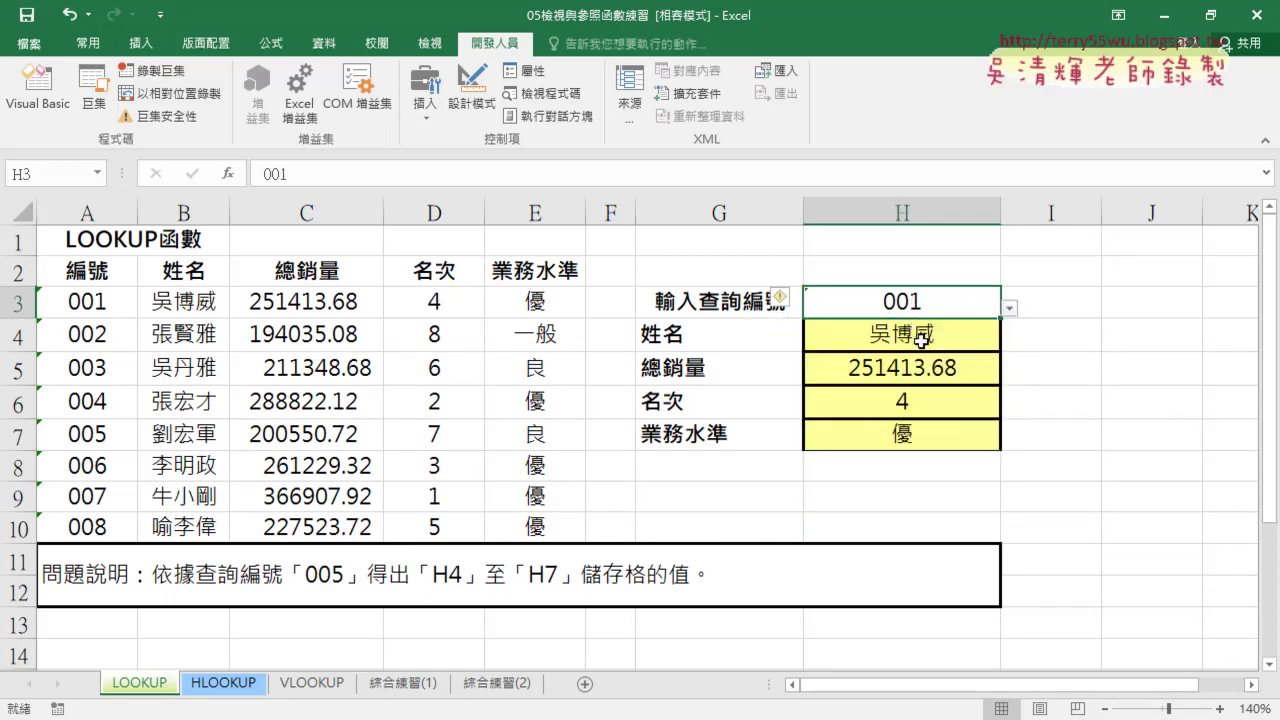
left_click(1009, 308)
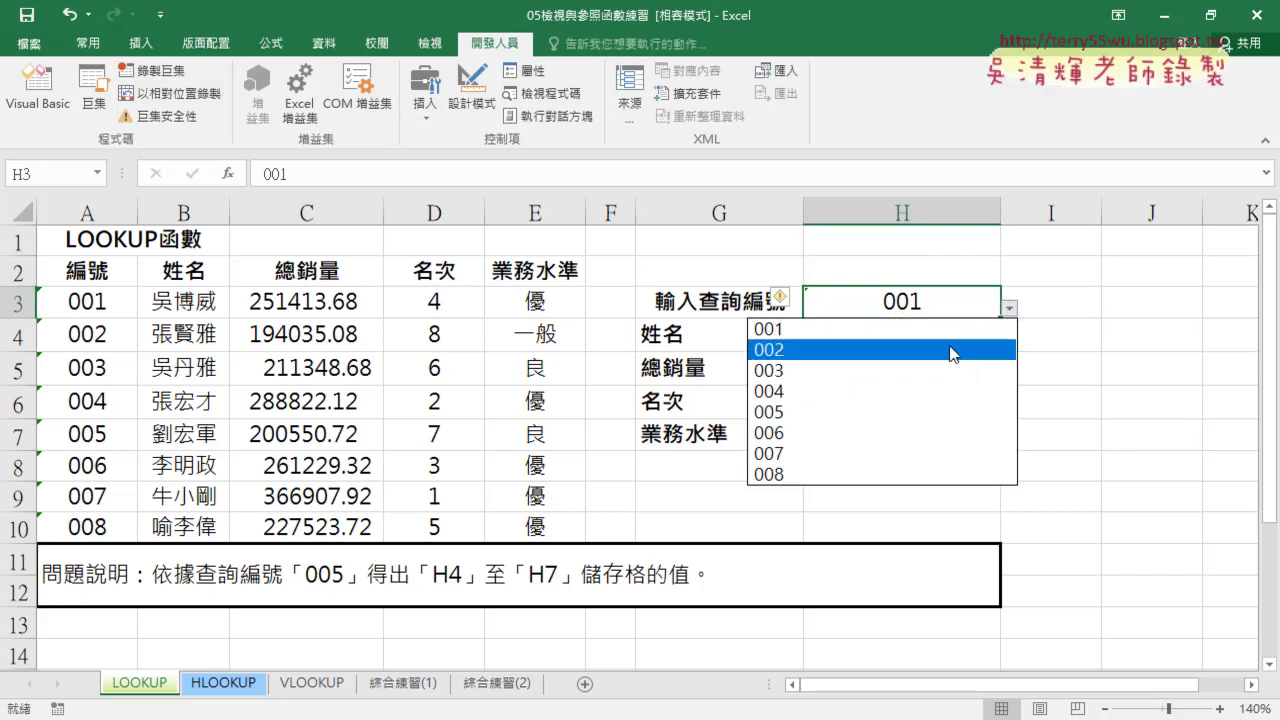
left_click(933, 352)
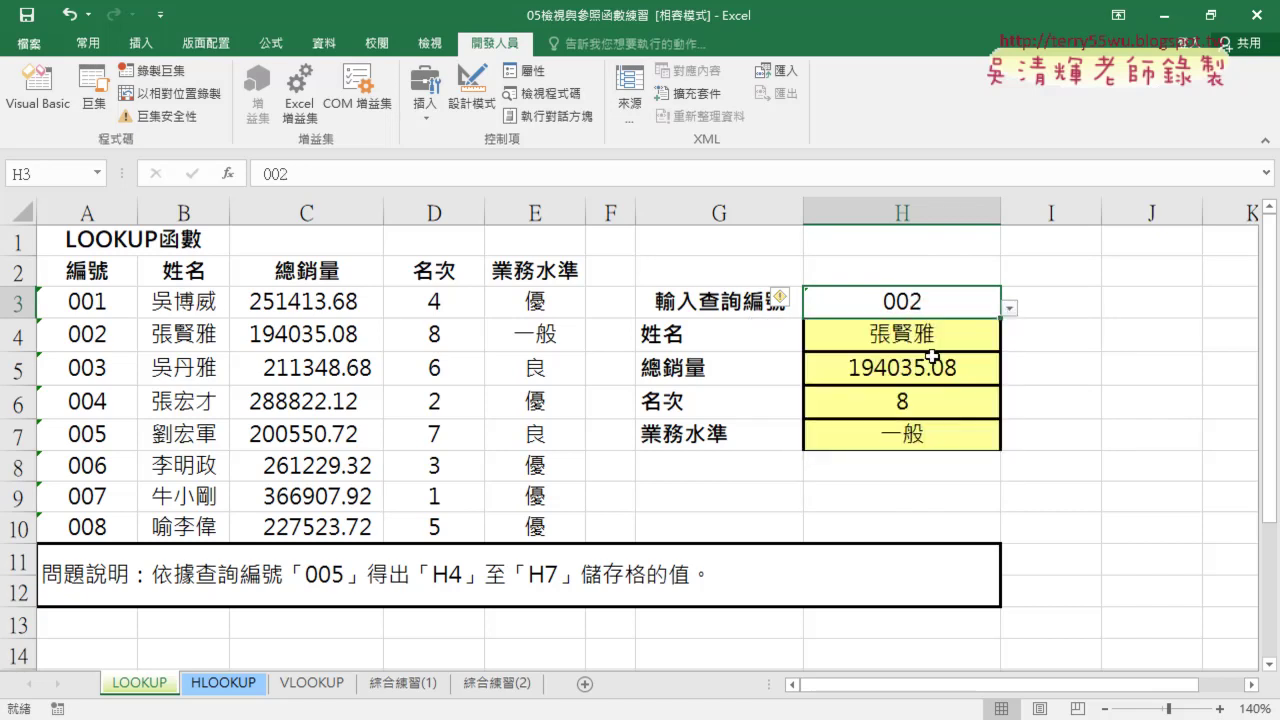
left_click(1009, 310)
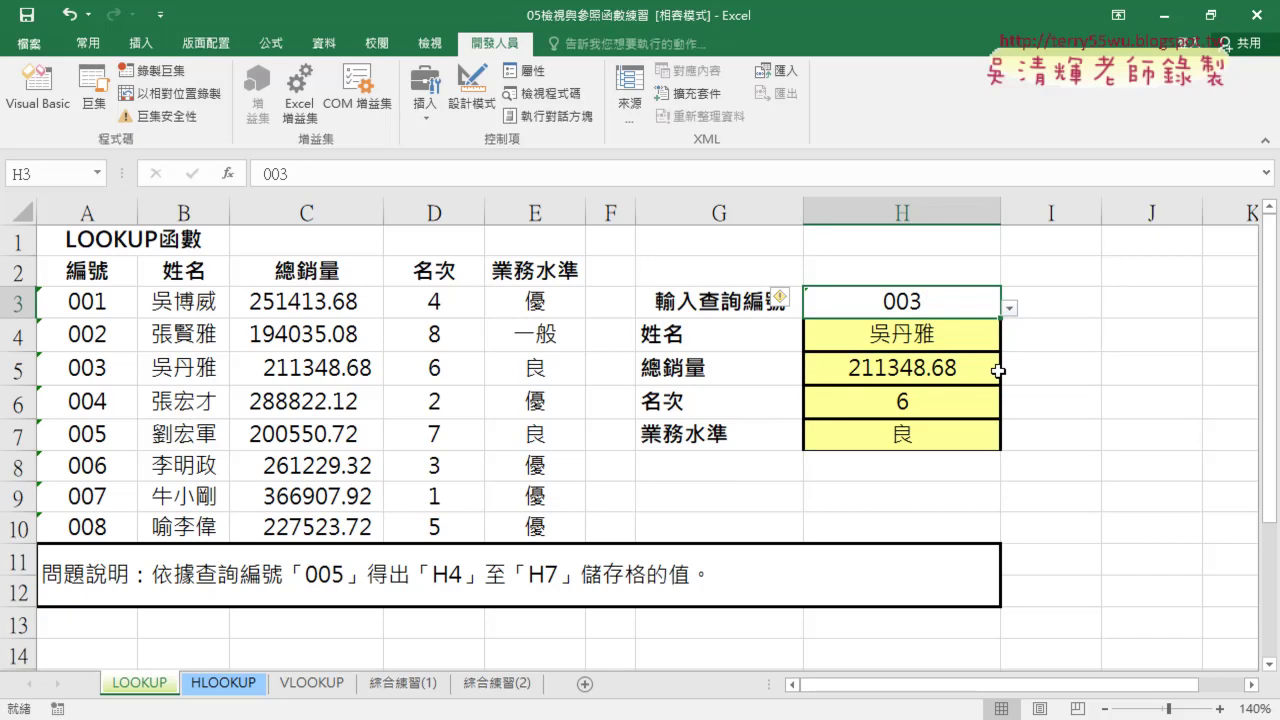
left_click(955, 337)
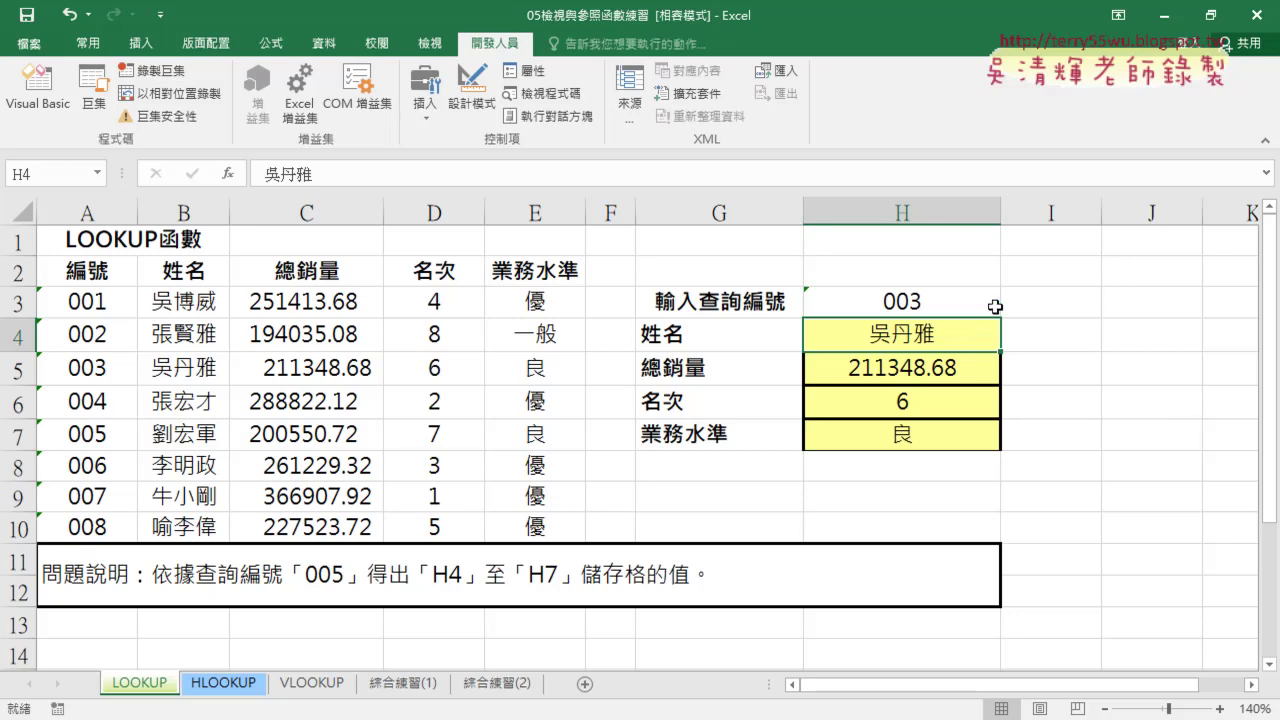
Reopen the VBA editor showing the LOOKUP sheet's Worksheet_Change code
left_click(56, 99)
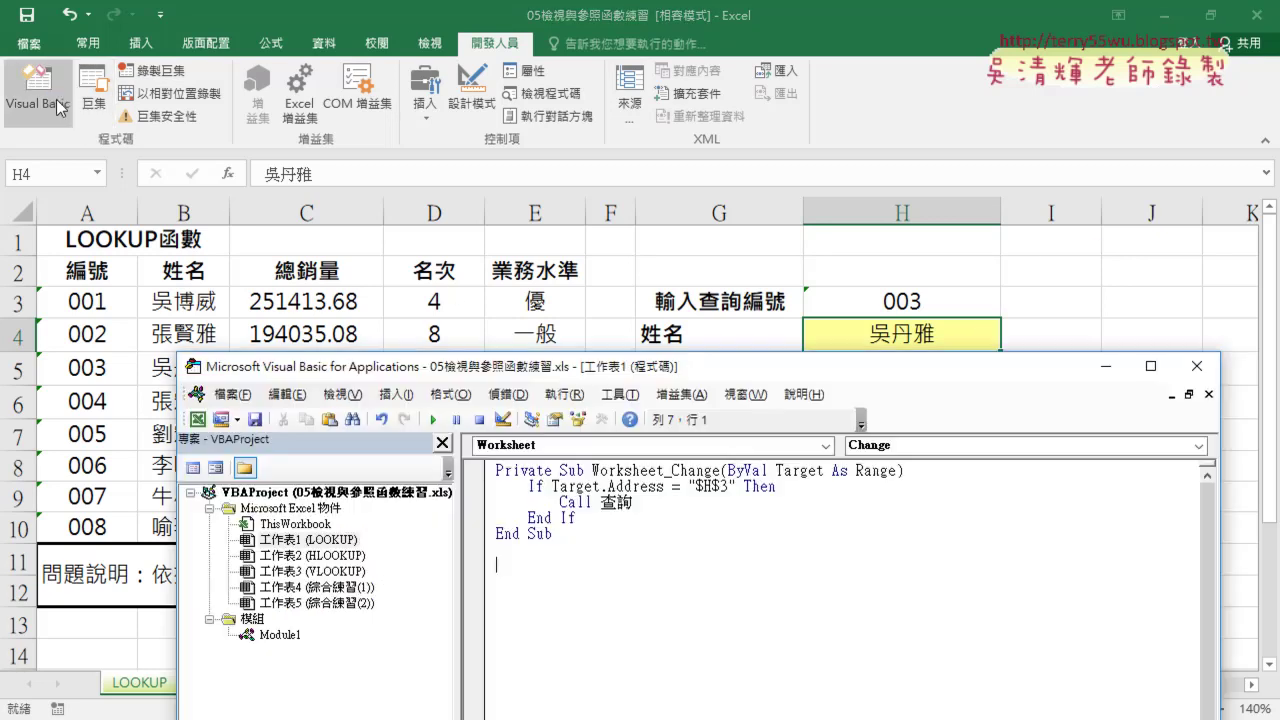
mouse_move(422, 376)
left_mouse_down()
mouse_move(390, 345)
mouse_move(565, 337)
left_mouse_up()
left_click(268, 510)
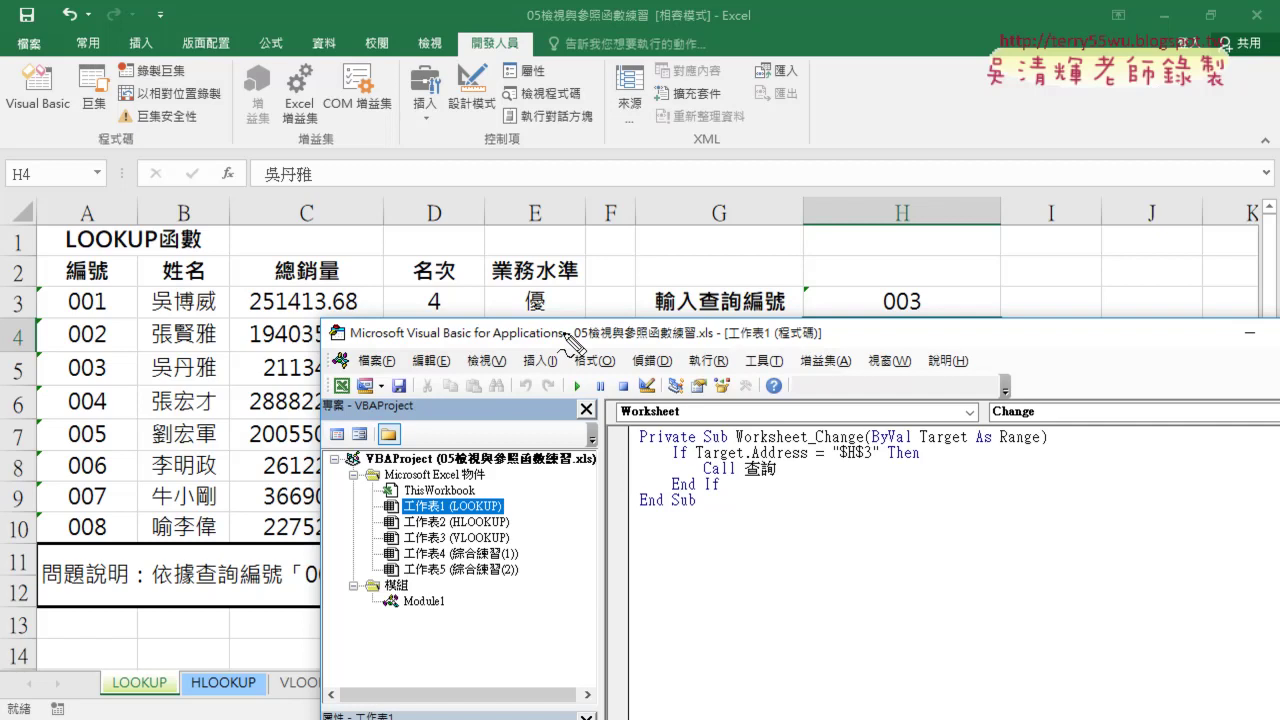
Highlight parts of the change-handler code for review, then switch to the browser notes
left_click_drag(172, 670, 160, 668)
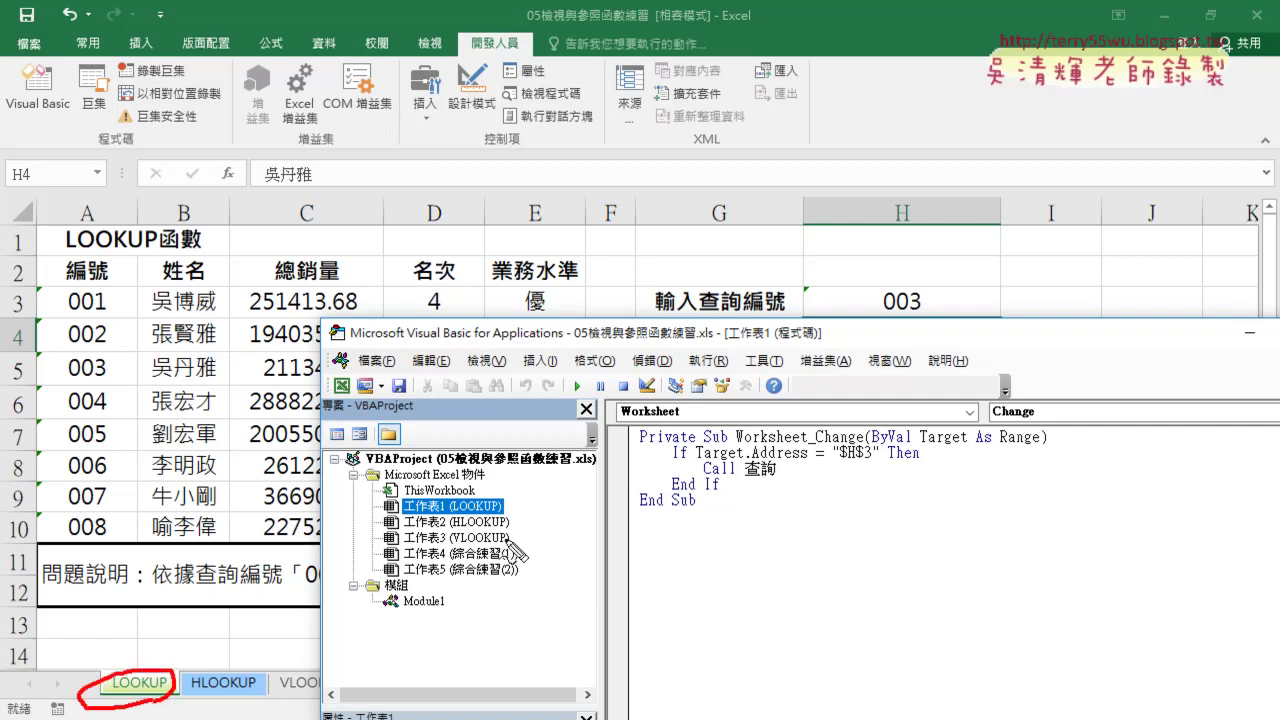
left_click_drag(462, 517, 502, 515)
mouse_move(152, 657)
left_mouse_down()
mouse_move(178, 592)
mouse_move(448, 515)
mouse_move(432, 530)
left_mouse_up()
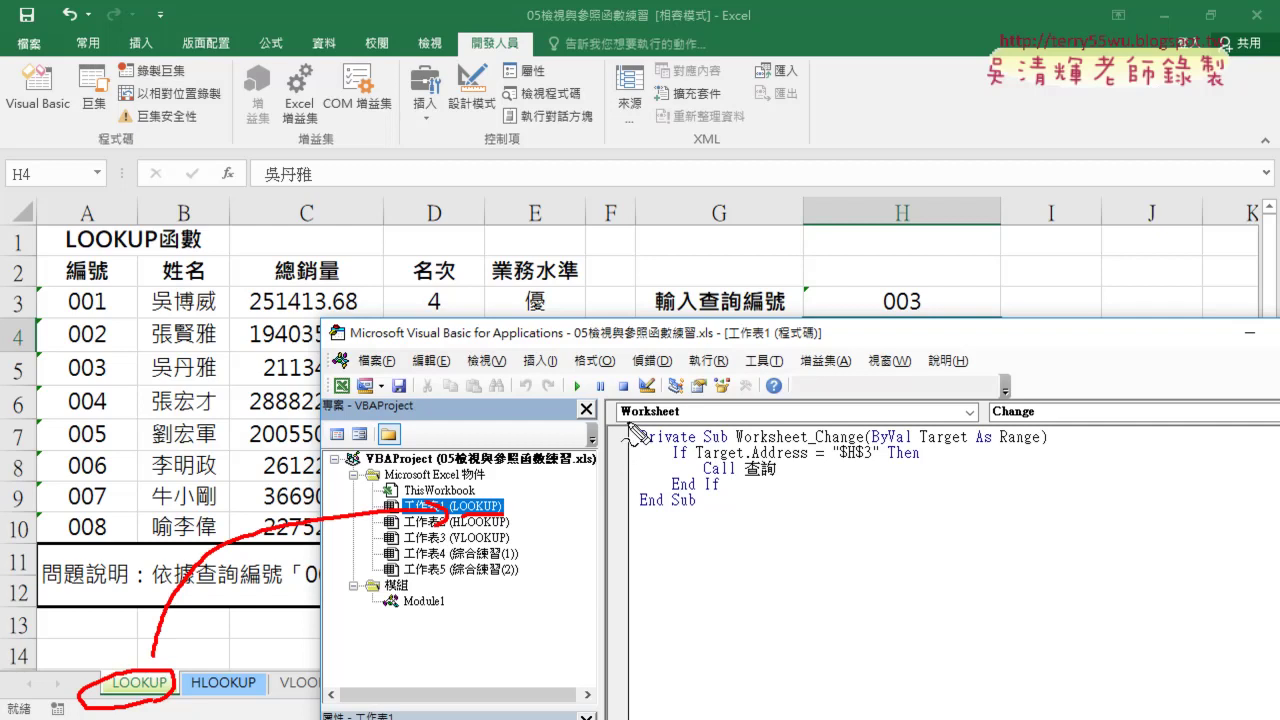
left_click_drag(622, 418, 678, 418)
left_click_drag(995, 422, 1032, 422)
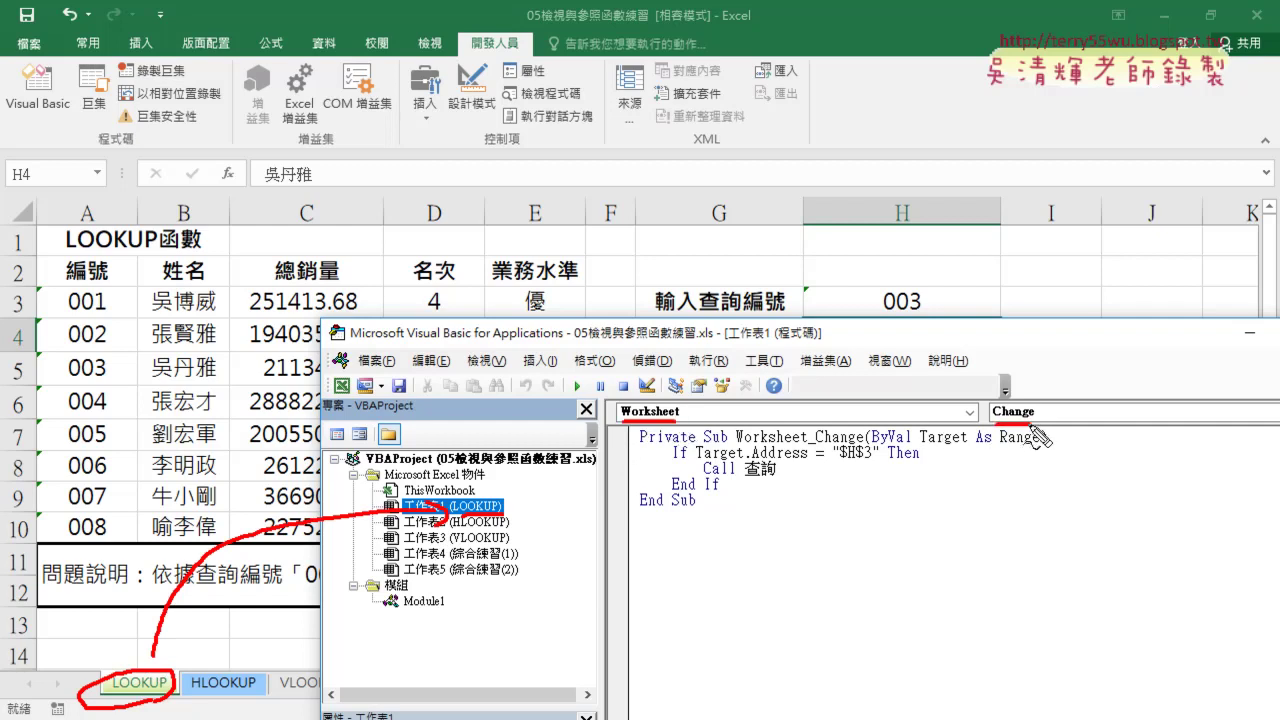
left_click_drag(930, 444, 956, 445)
left_click_drag(742, 456, 870, 462)
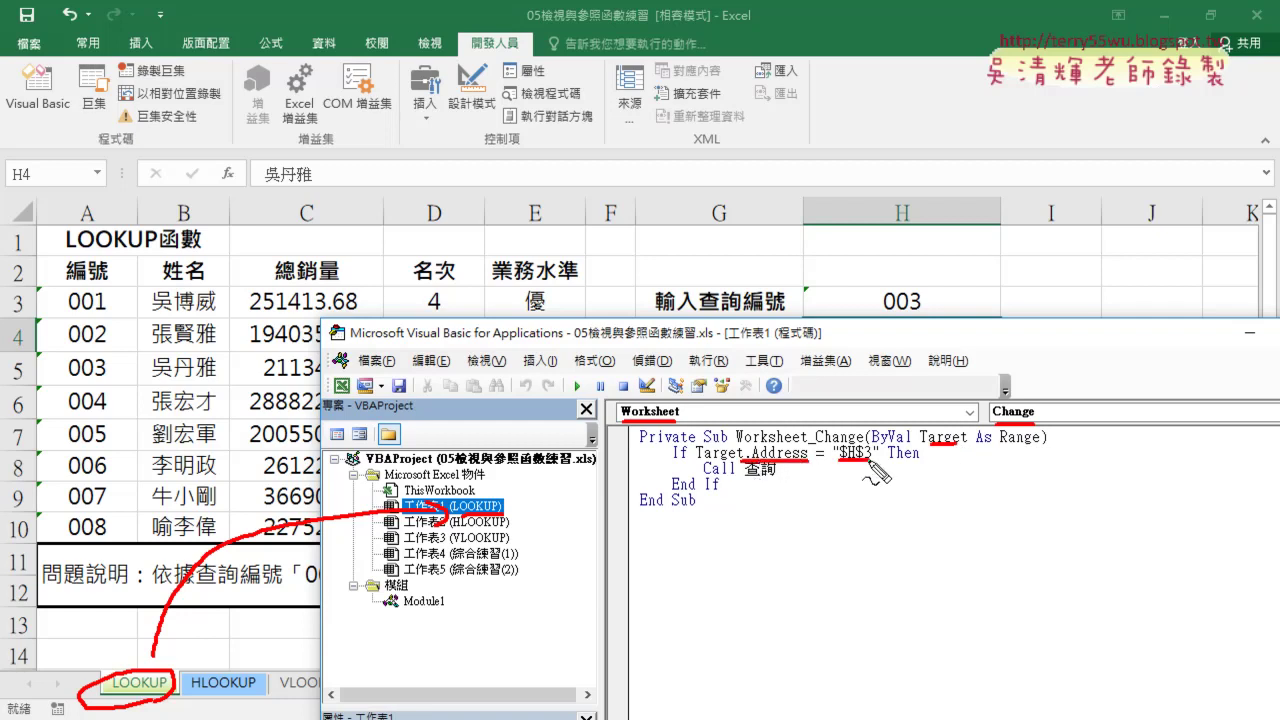
left_click_drag(703, 475, 766, 478)
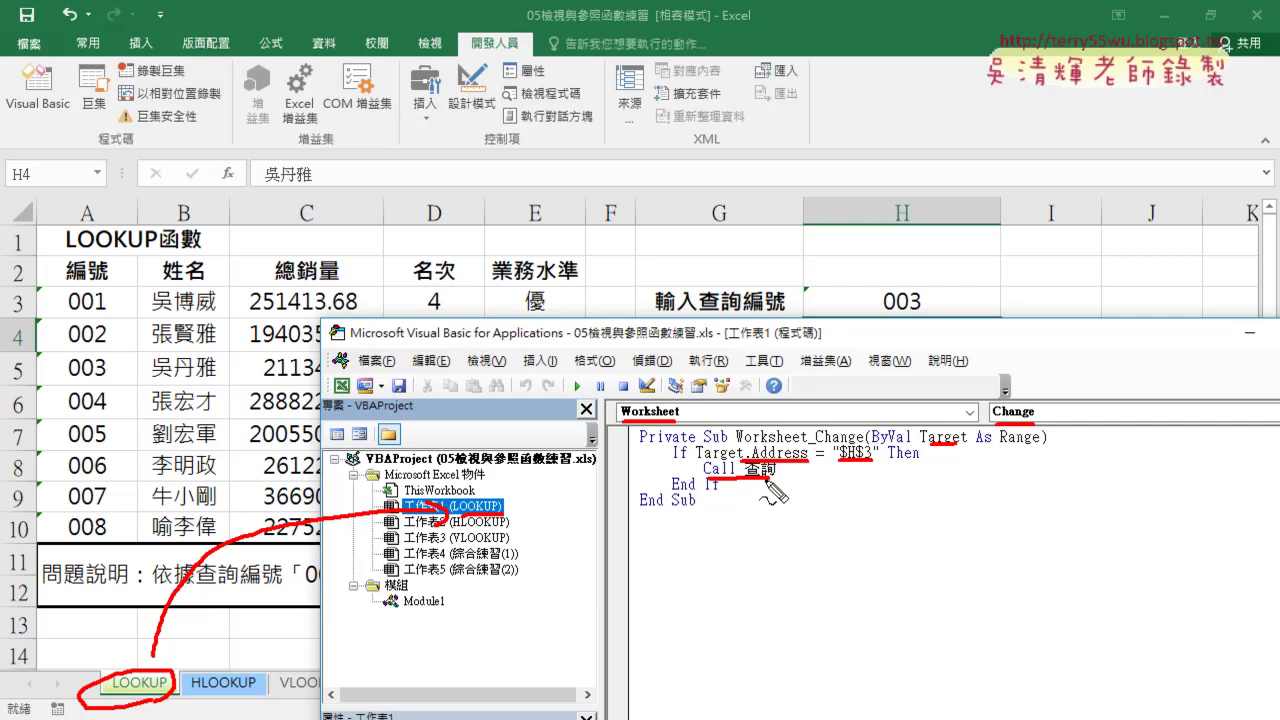
key("Escape")
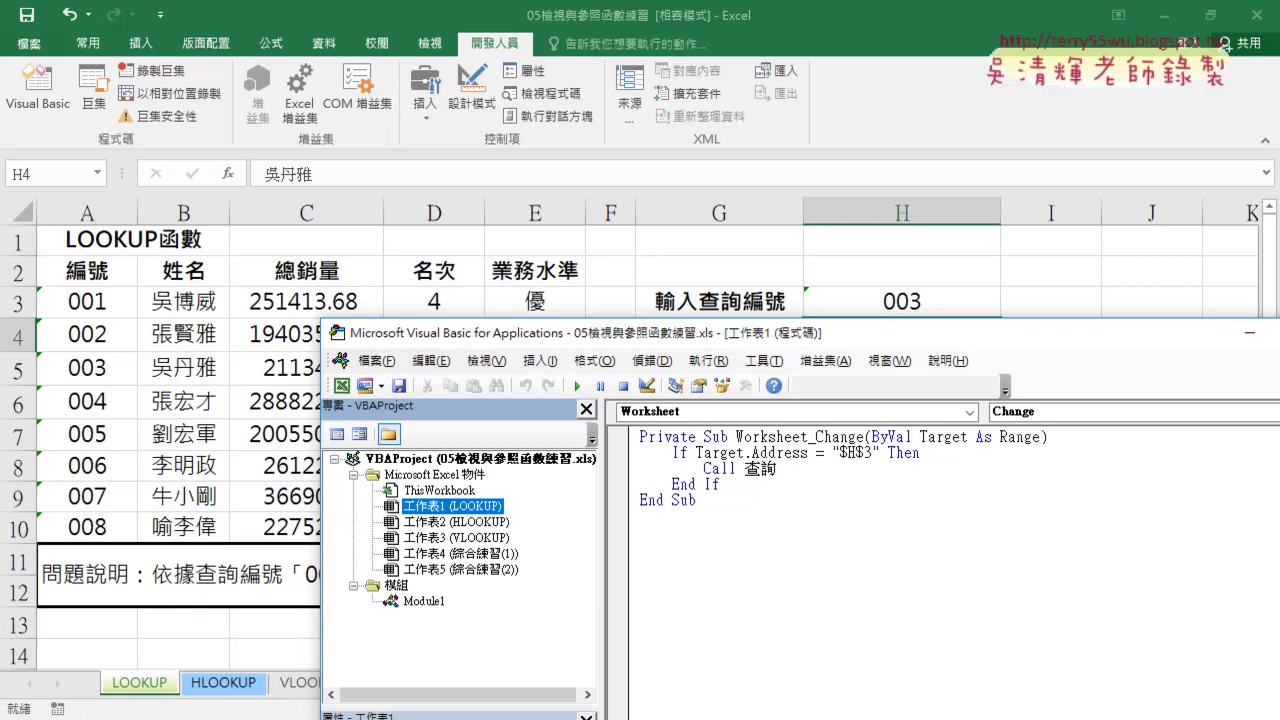
key("alt+Tab")
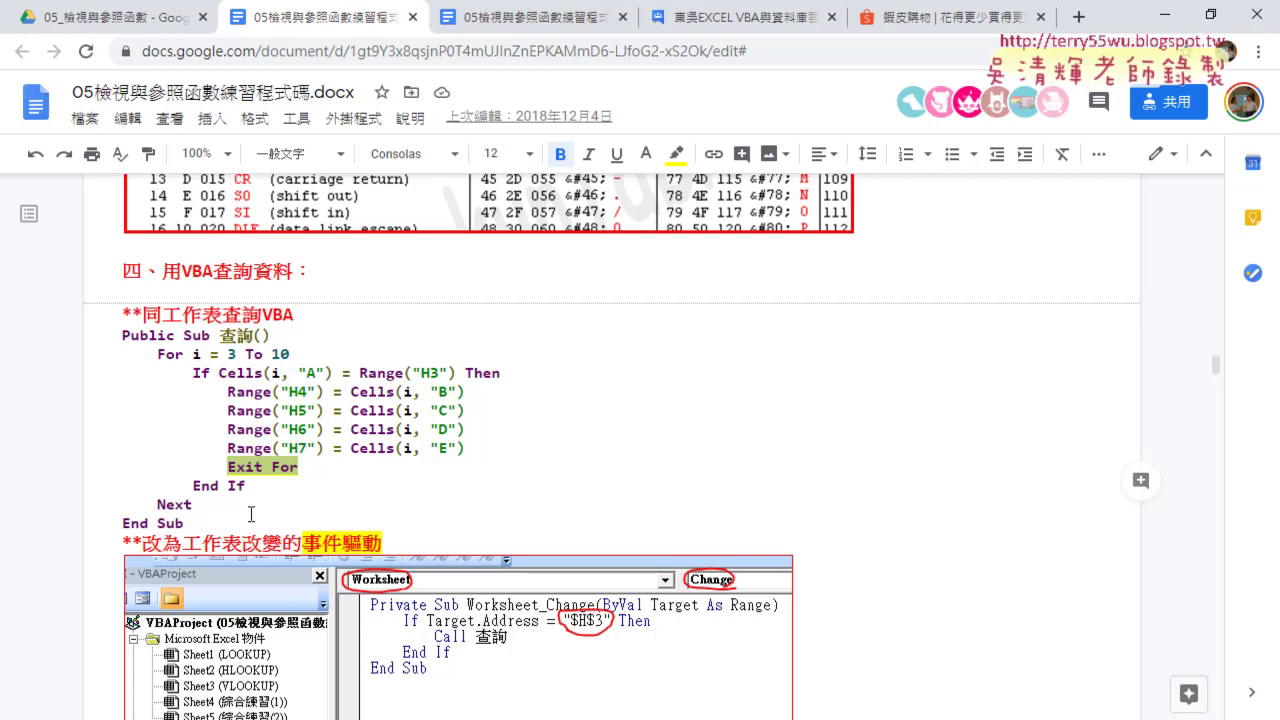
Delete 'Public' so the notes' macro header reads Sub 查詢()
mouse_move(206, 518)
left_mouse_down()
mouse_move(172, 483)
mouse_move(122, 335)
left_mouse_up()
left_click(244, 372)
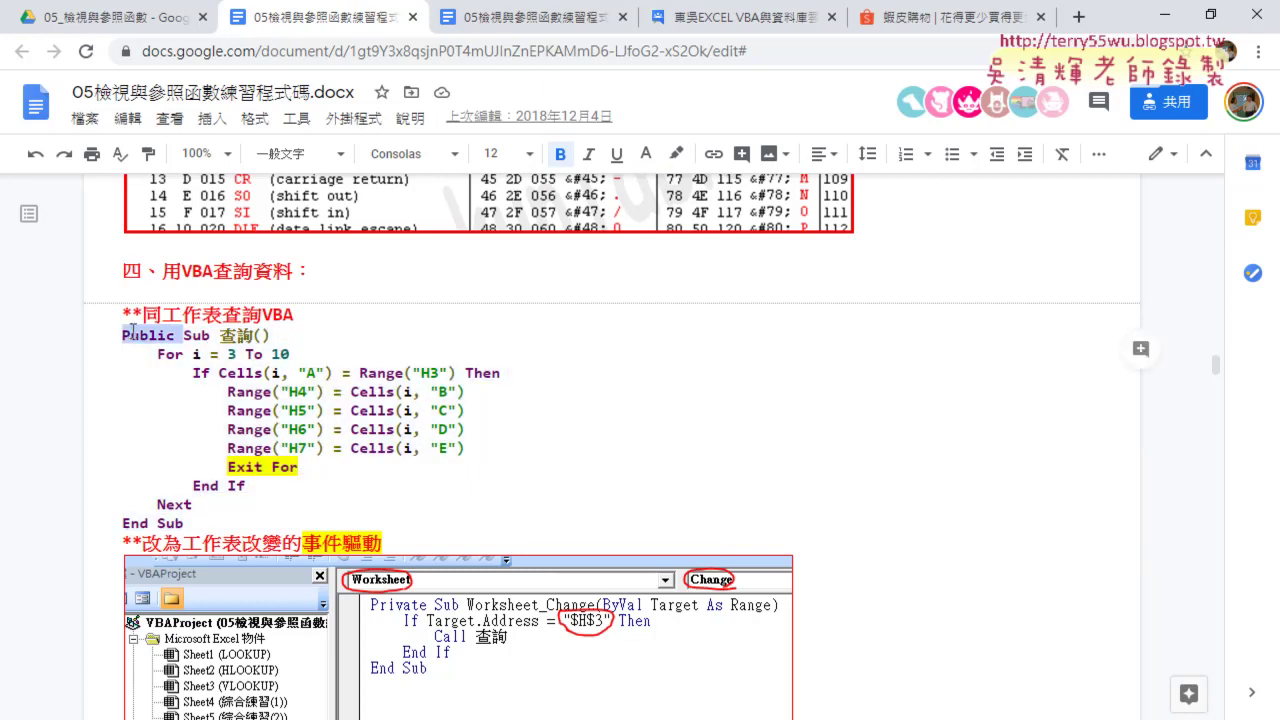
key("BackSpace")
scroll(289, 265, "down", 3)
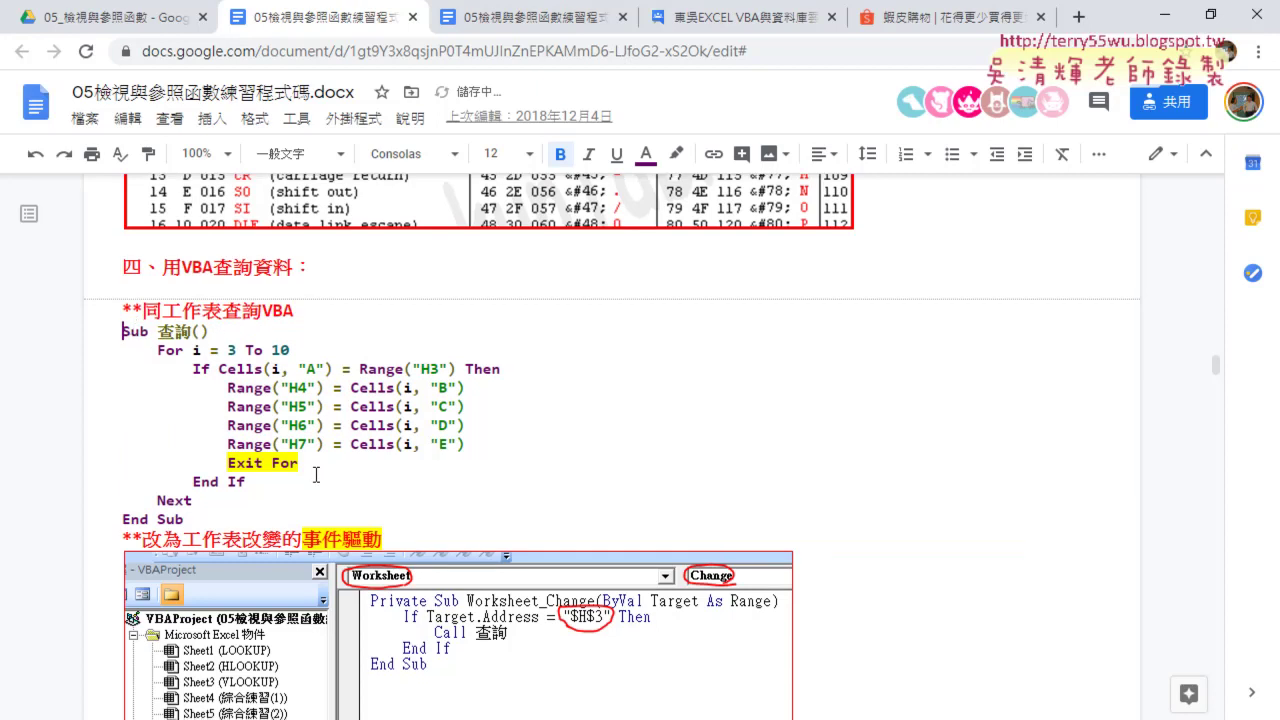